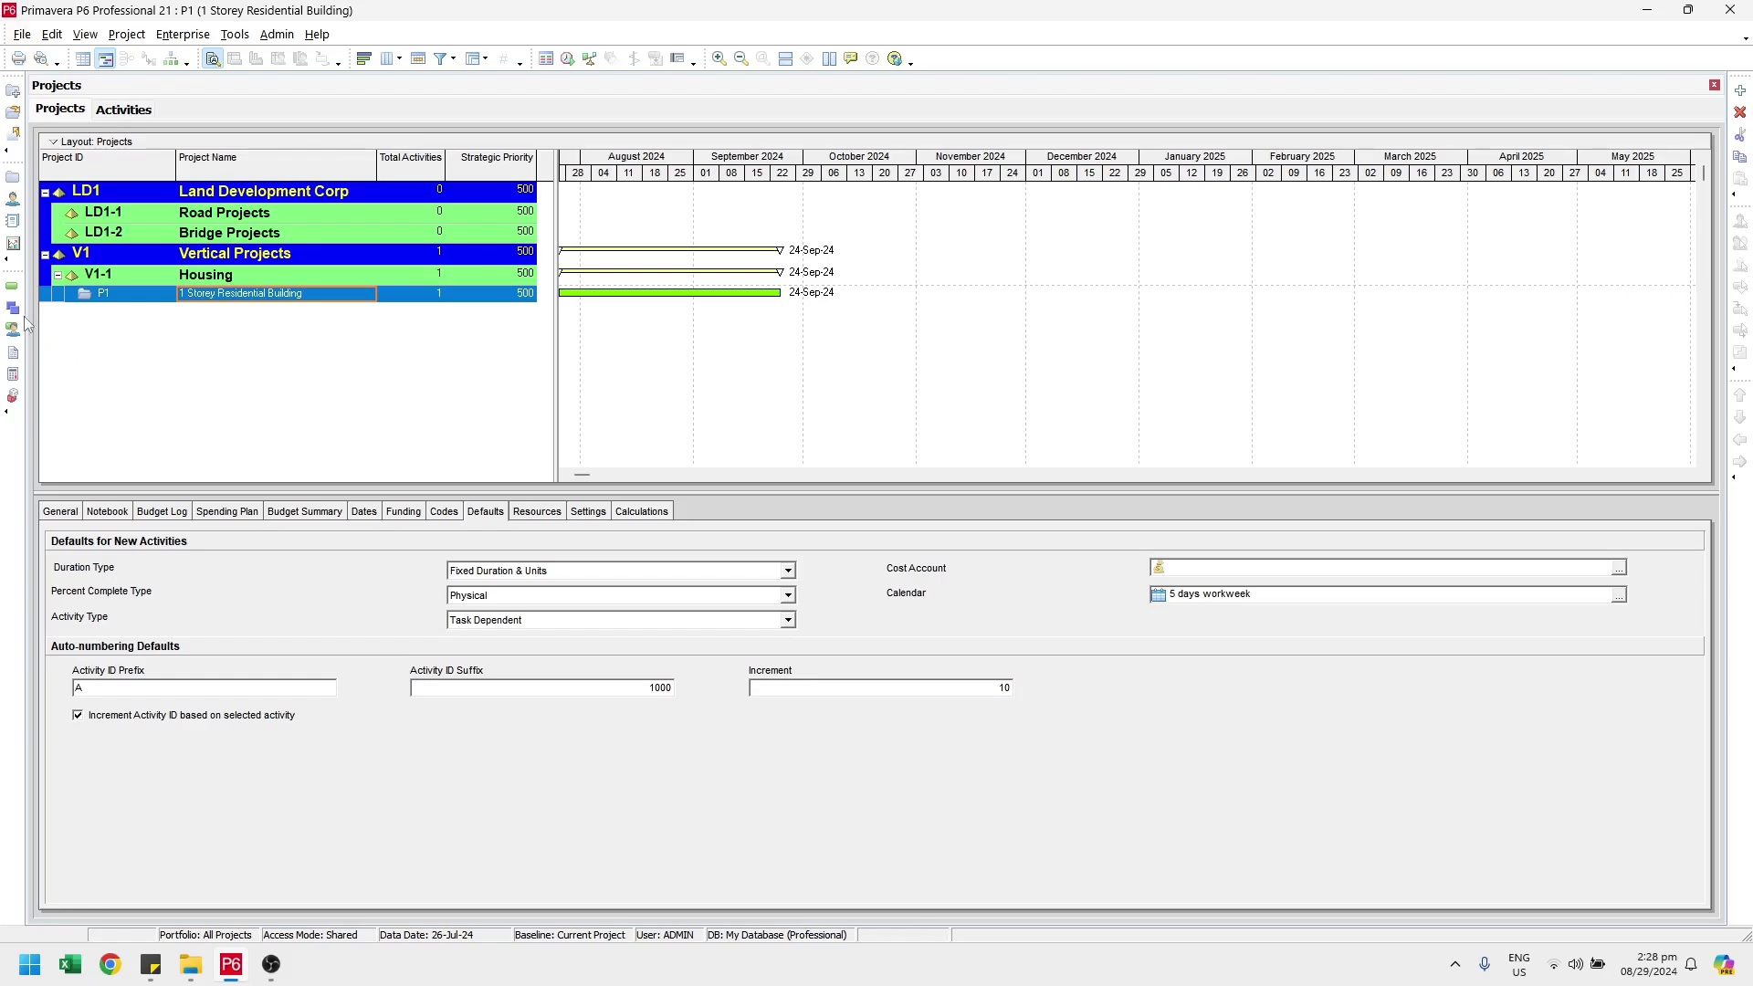
Open the WBS view for the 1 Storey Residential Building project.
{"action": "left_click", "coordinate": [142, 38]}
{"action": "left_click", "coordinate": [142, 100]}
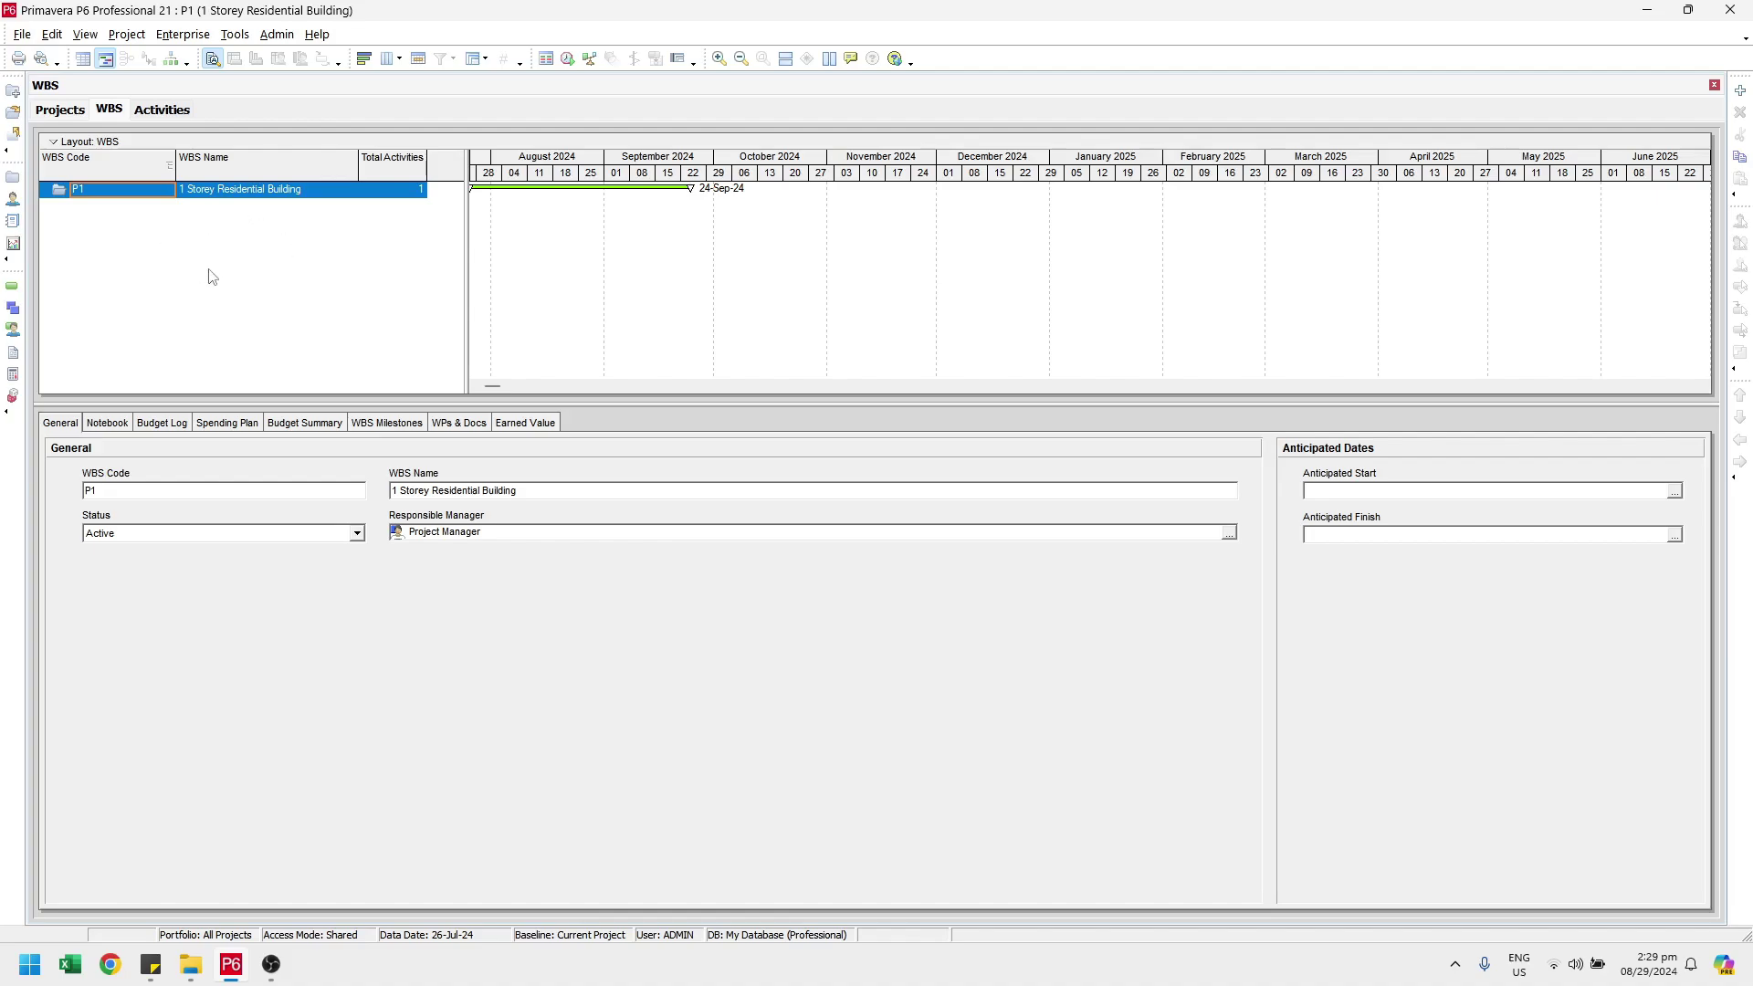
{"action": "right_click", "coordinate": [248, 243]}
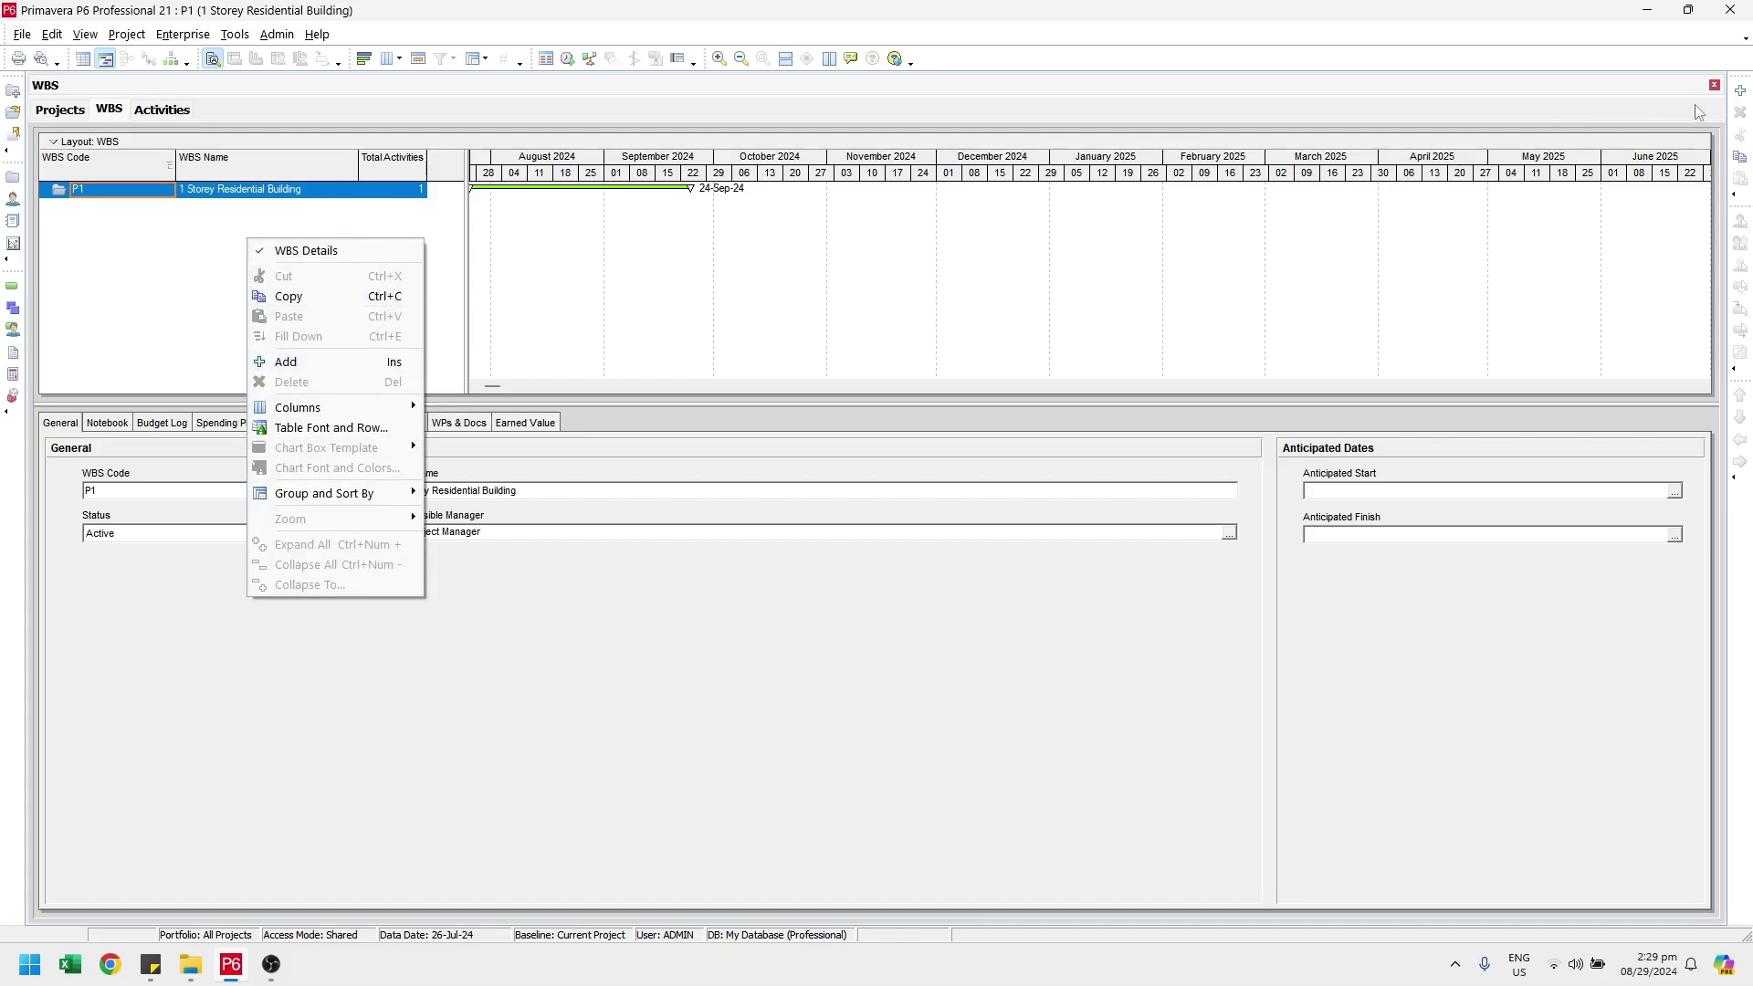
{"action": "left_click", "coordinate": [1656, 98]}
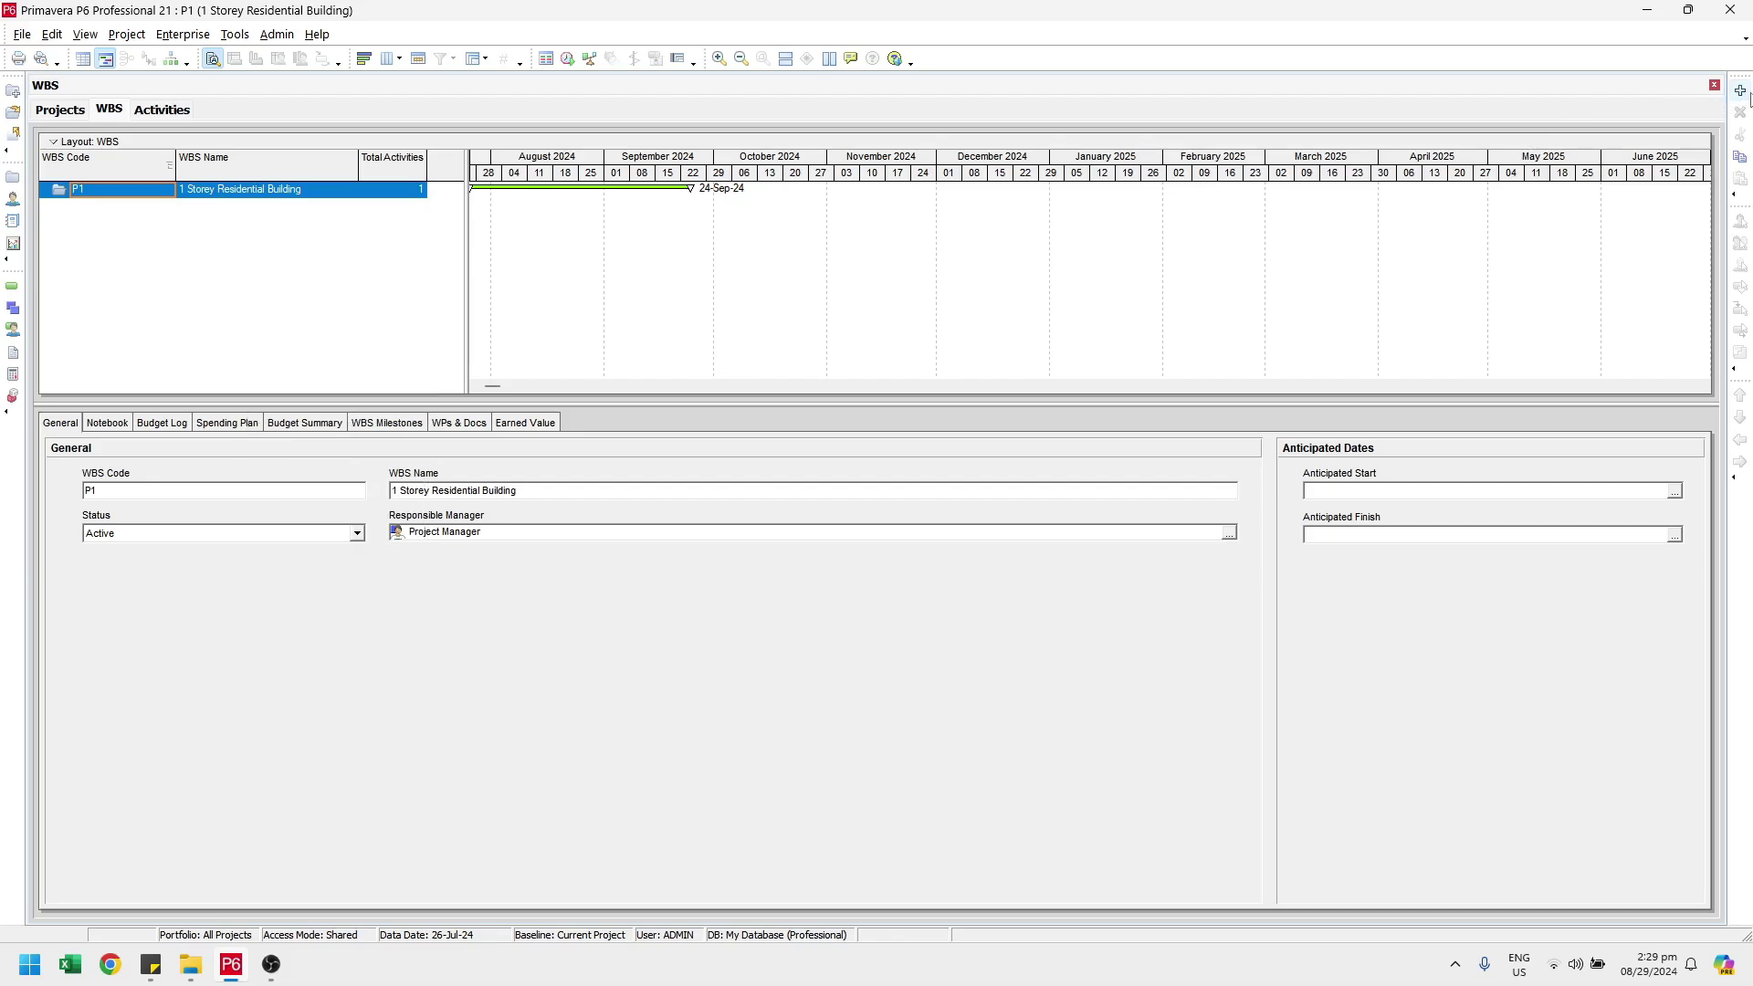
Add a WBS element named Structural beneath the 1 Storey Residential Building project.
{"action": "left_click", "coordinate": [1741, 91]}
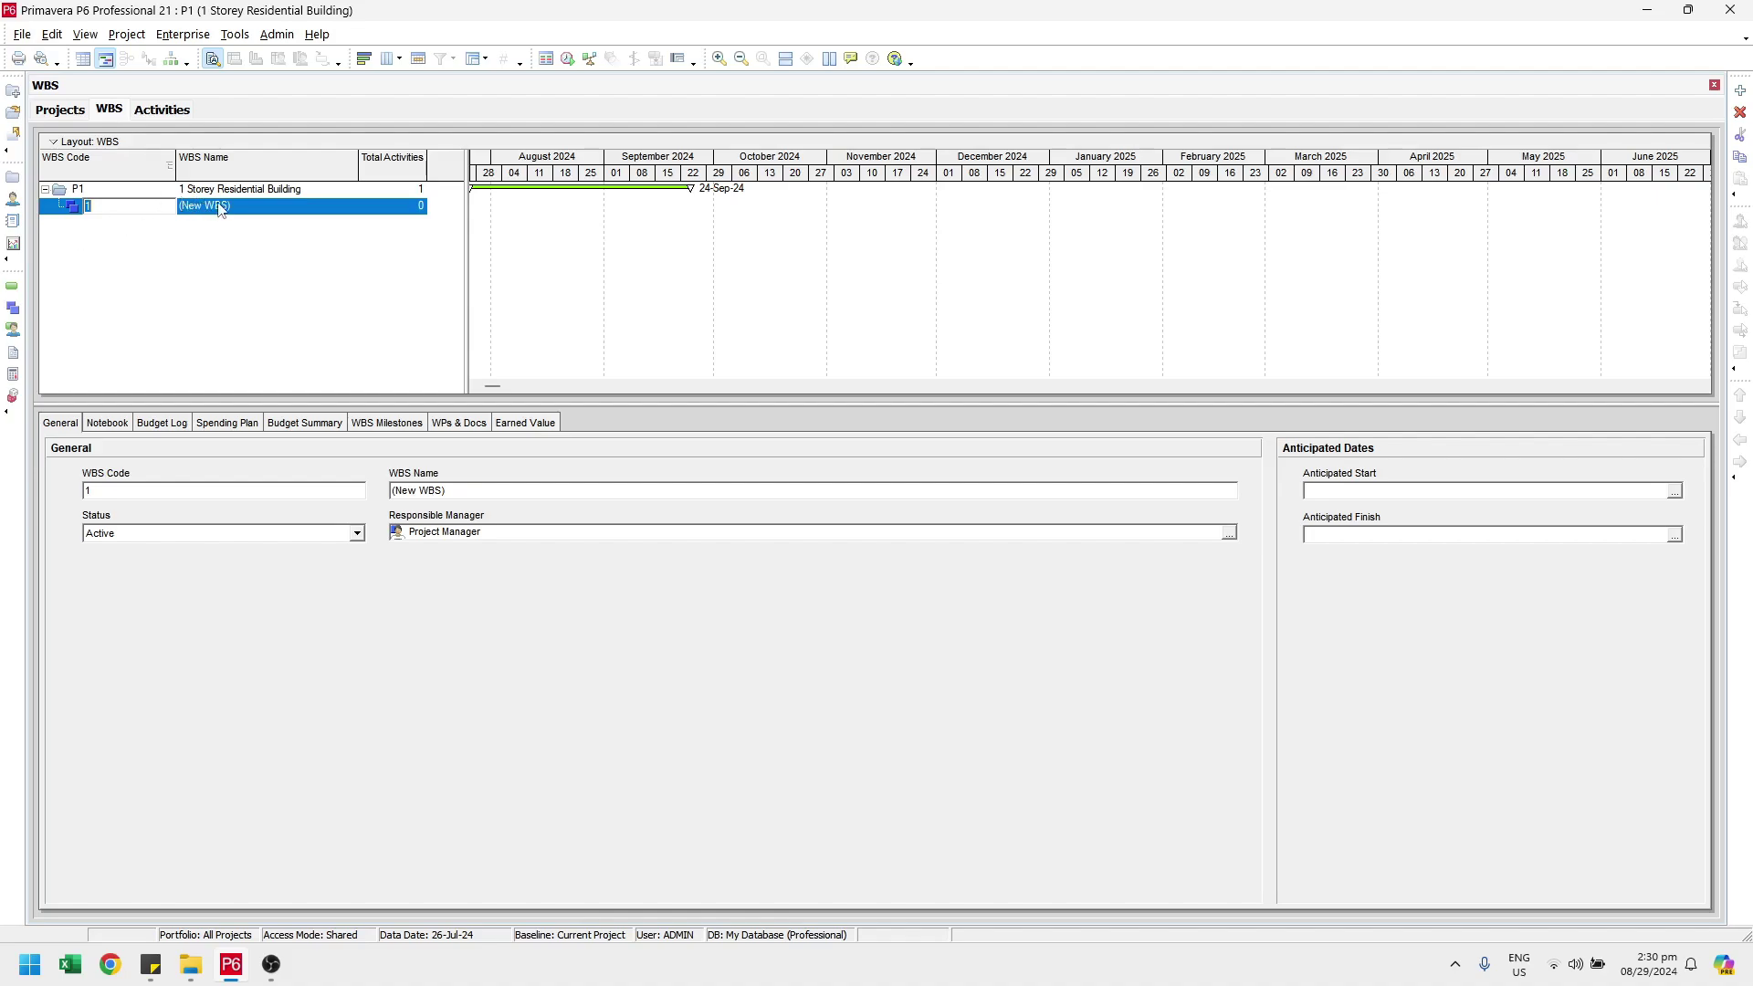
{"action": "left_click", "coordinate": [246, 206]}
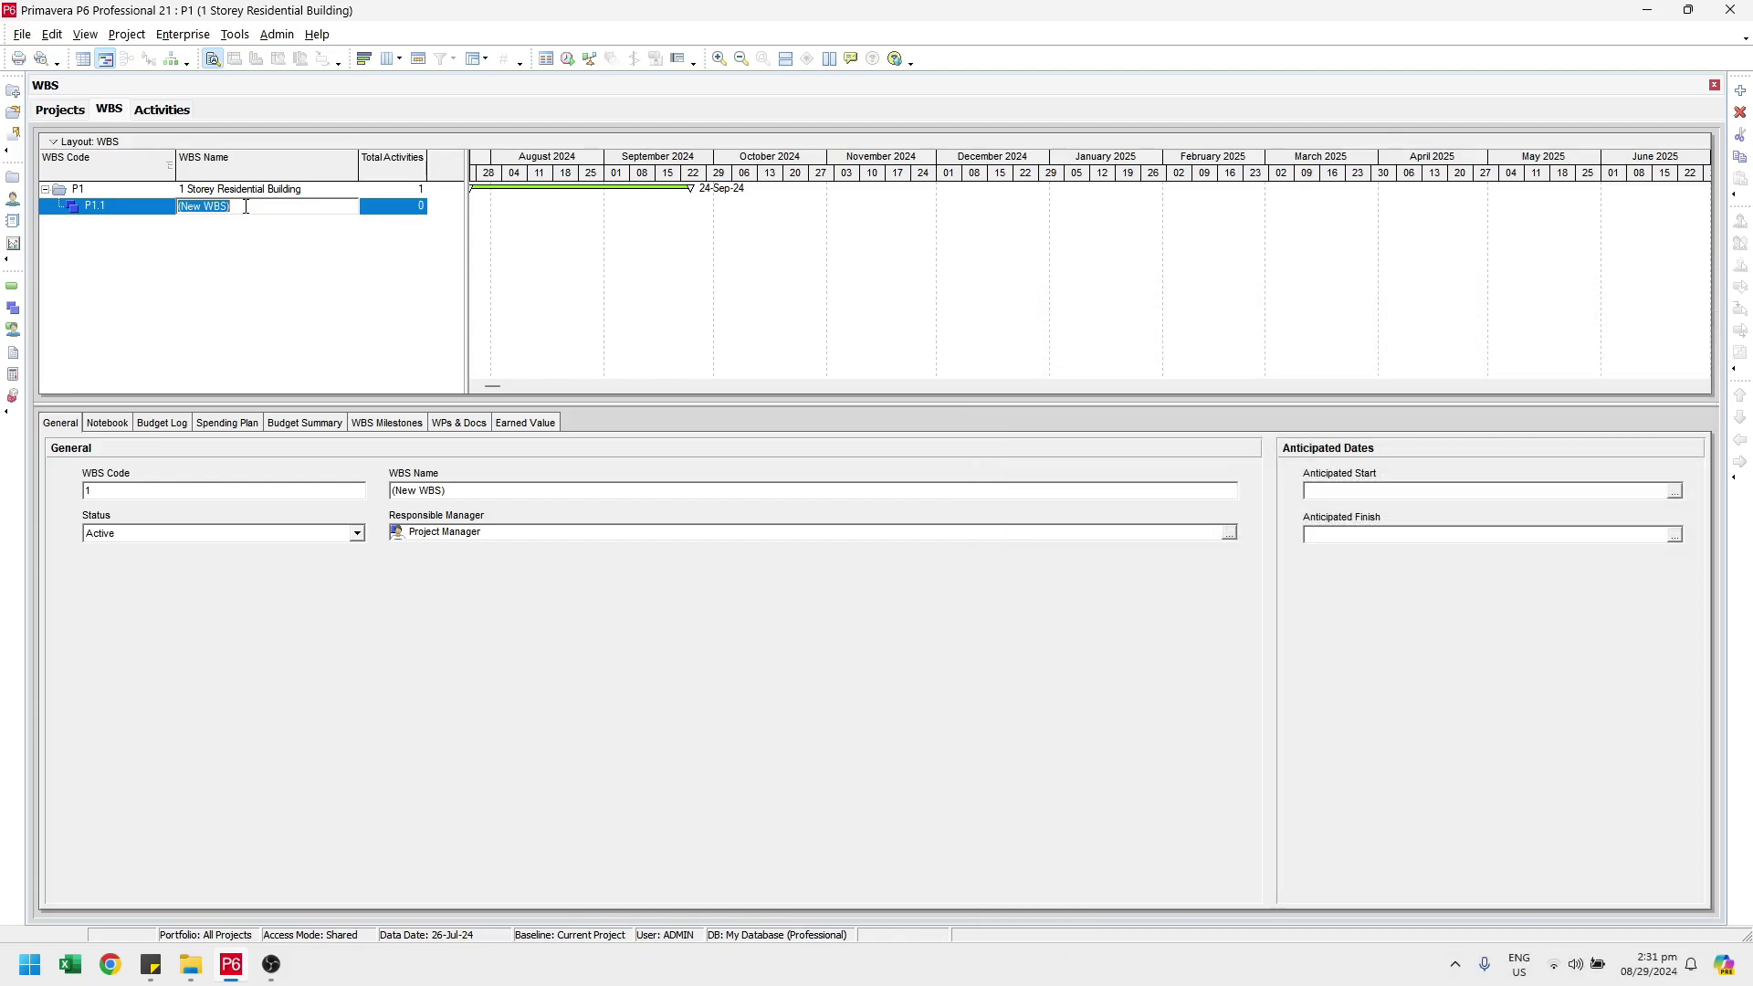
{"action": "type", "text": "Structural"}
{"action": "key", "text": "Return"}
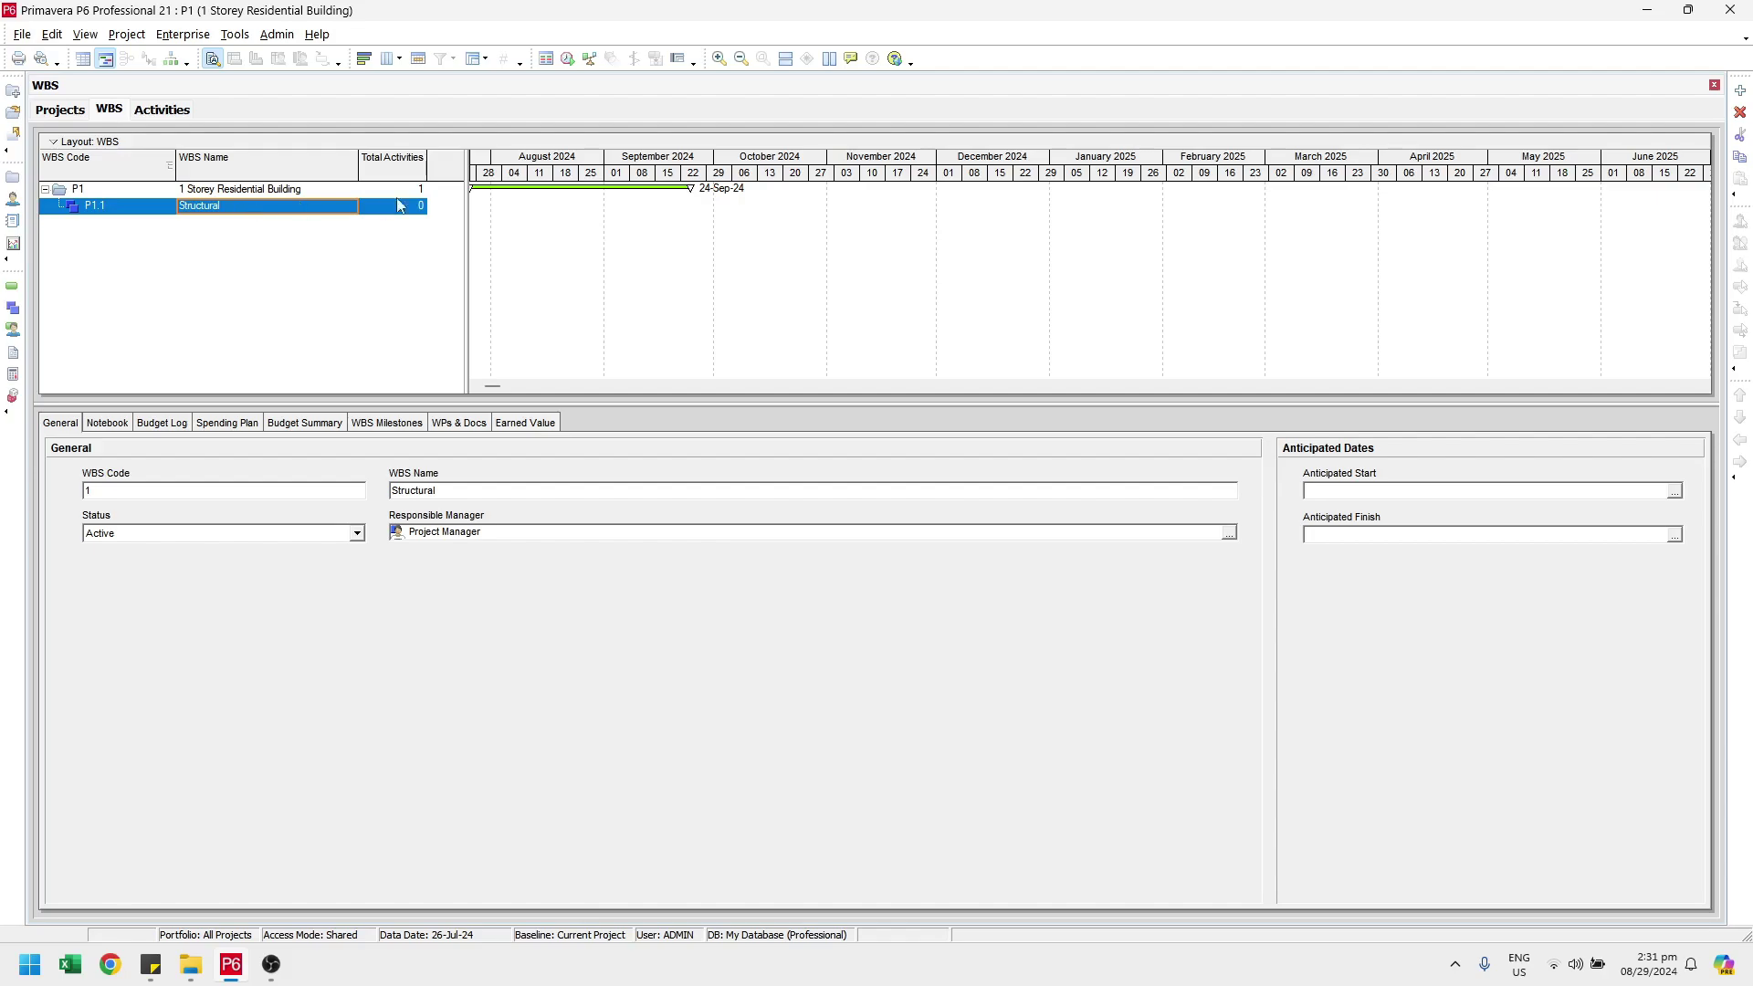
Add a WBS element named Architectural at the same level as Structural.
{"action": "left_click", "coordinate": [1741, 91]}
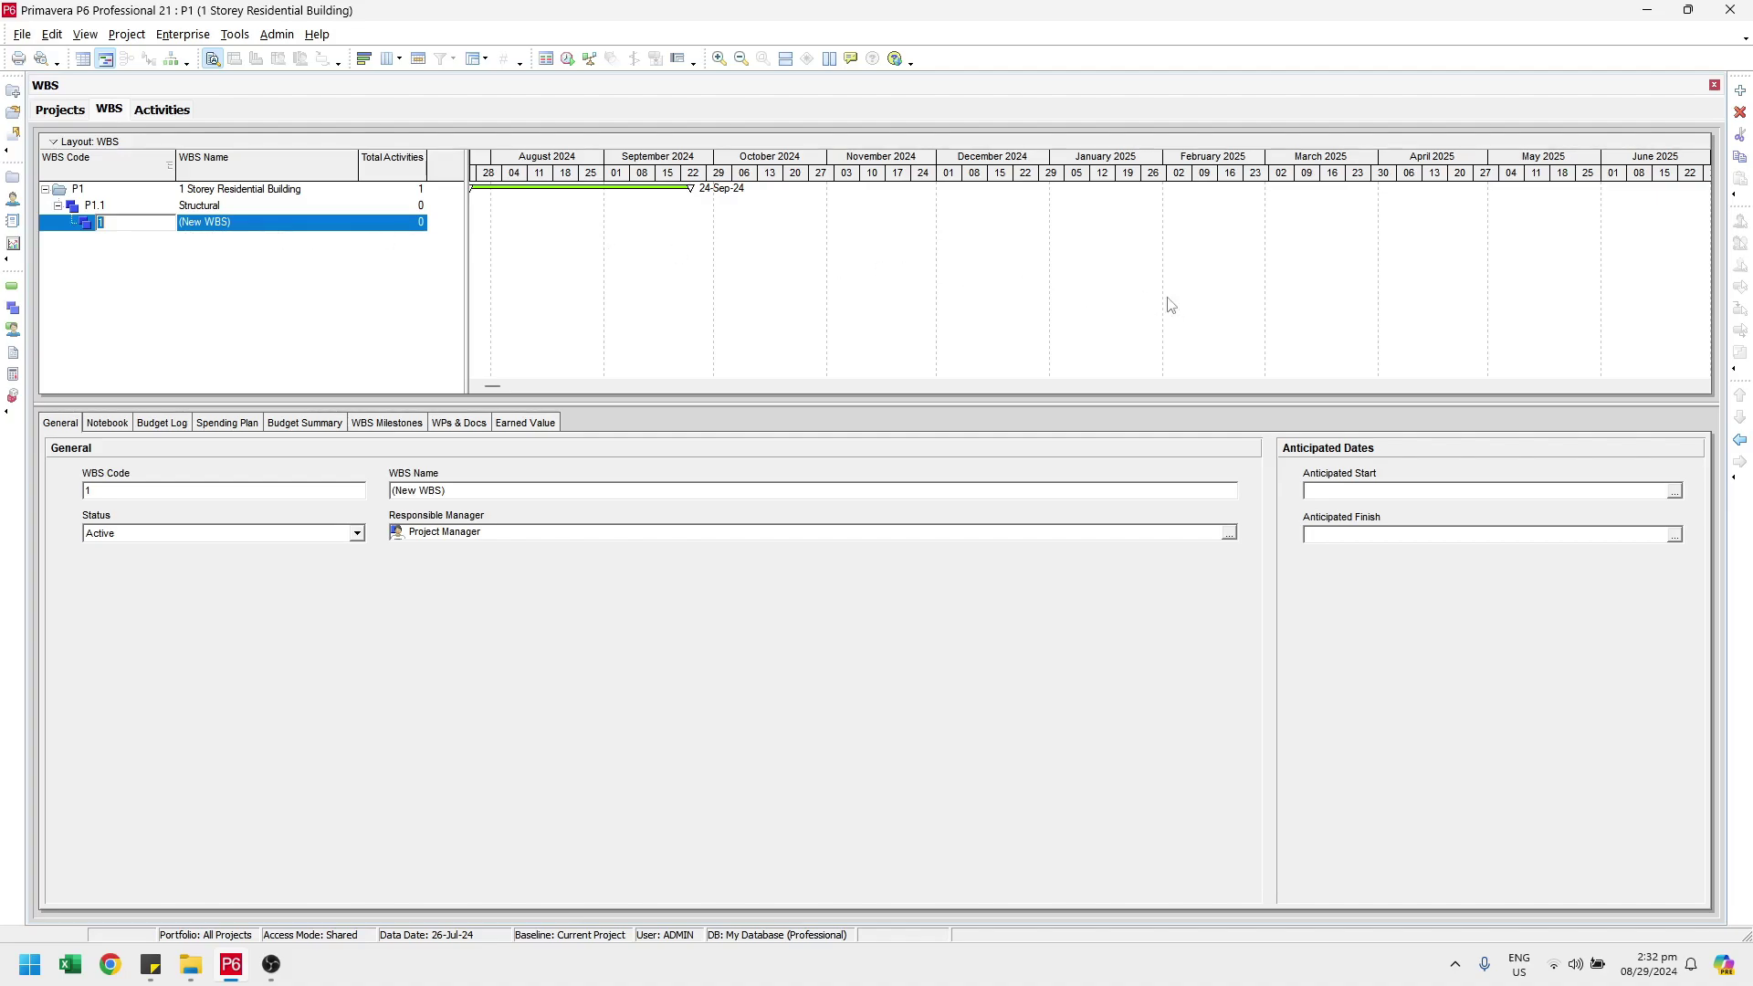
{"action": "left_click", "coordinate": [1740, 440]}
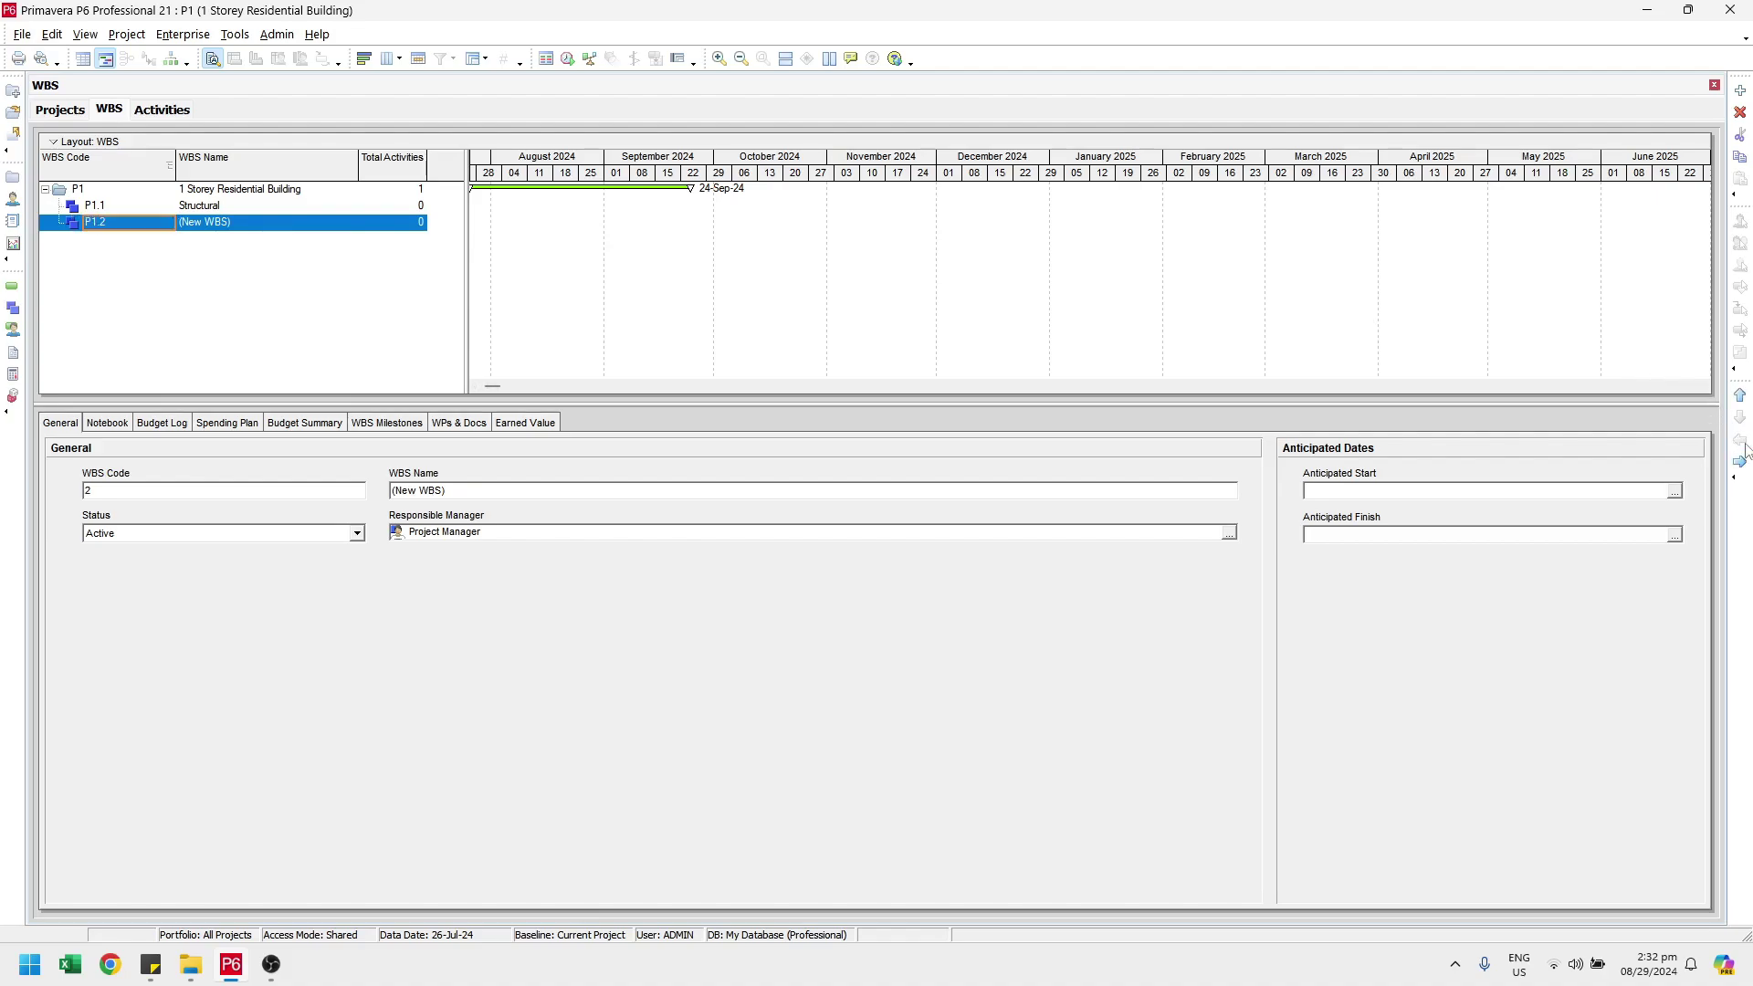
{"action": "left_click", "coordinate": [242, 222]}
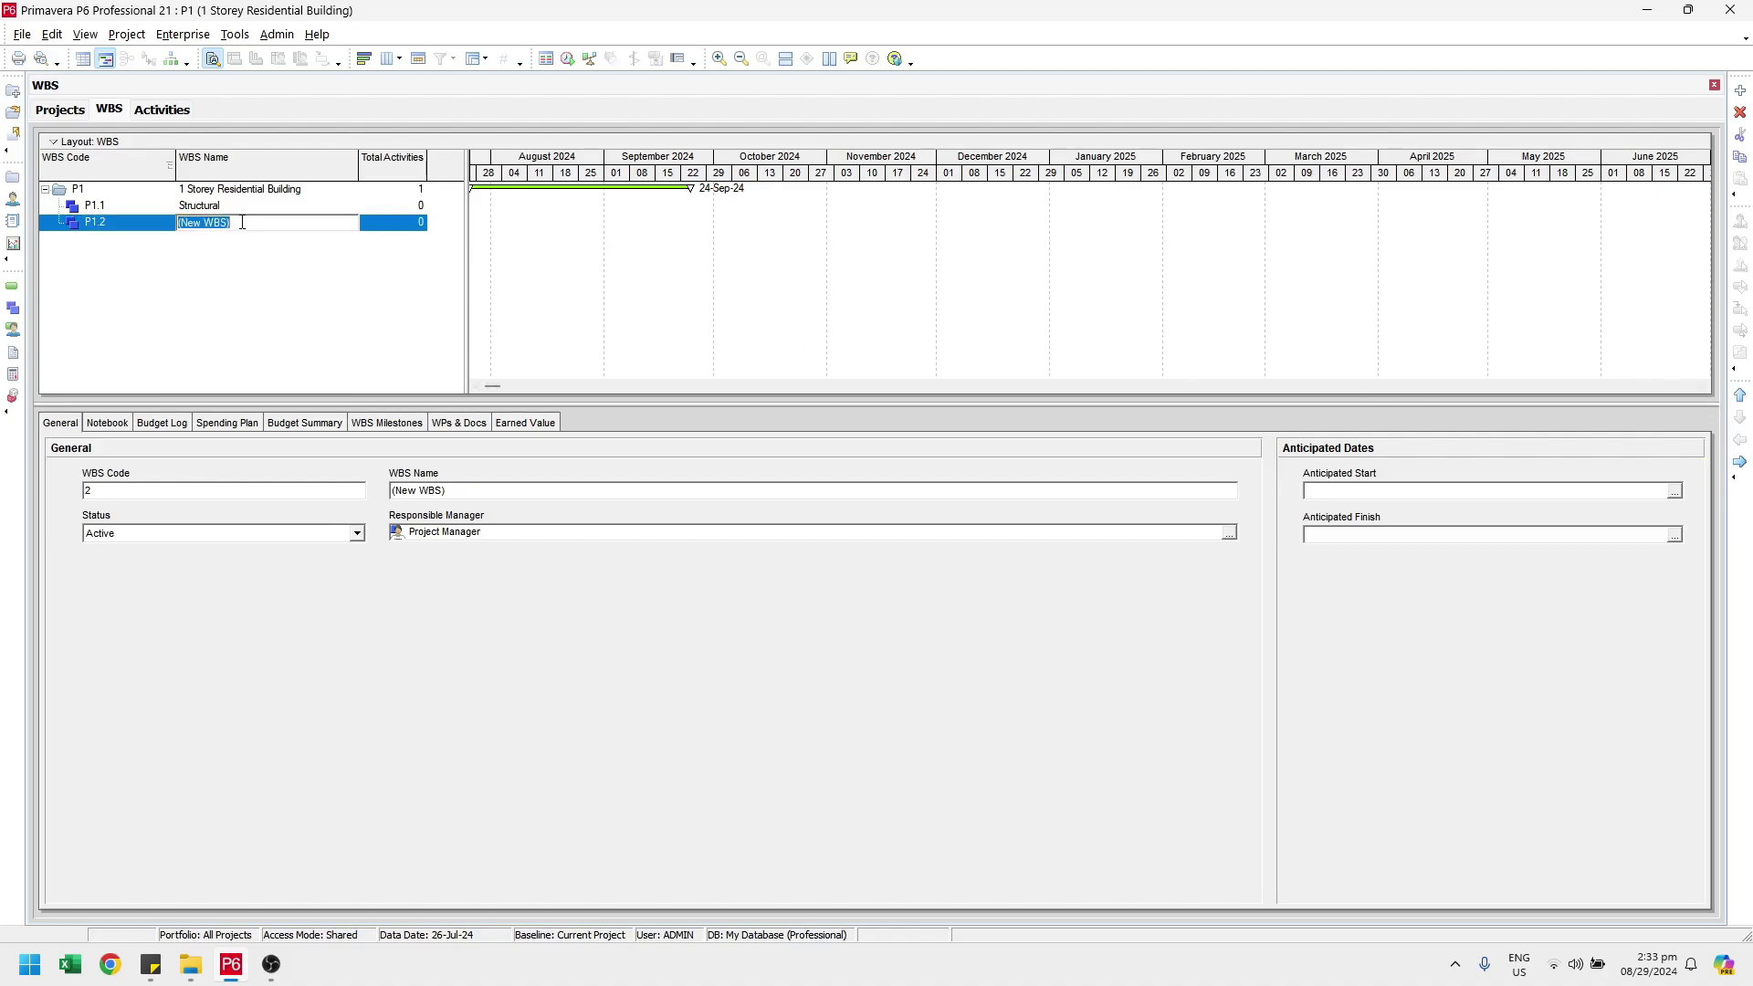
{"action": "type", "text": "Architectural"}
{"action": "key", "text": "Return"}
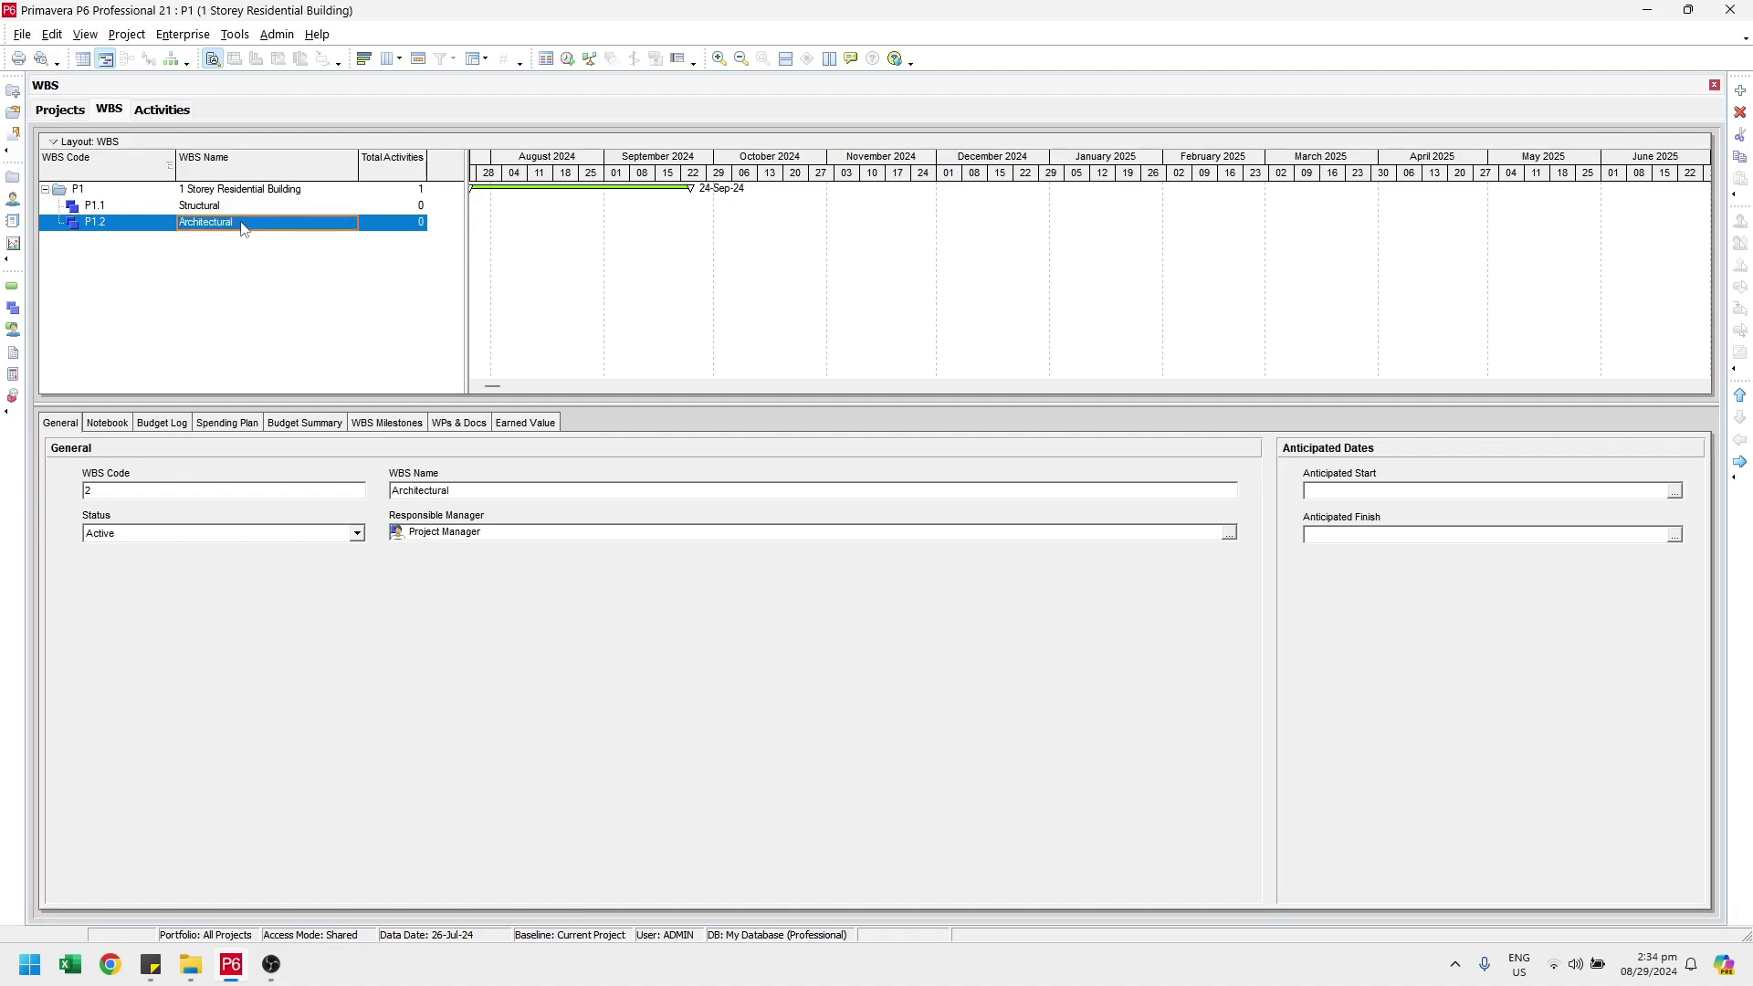
Add a WBS element named MEFPS directly beneath the 1 Storey Residential Building project.
{"action": "left_click", "coordinate": [245, 192]}
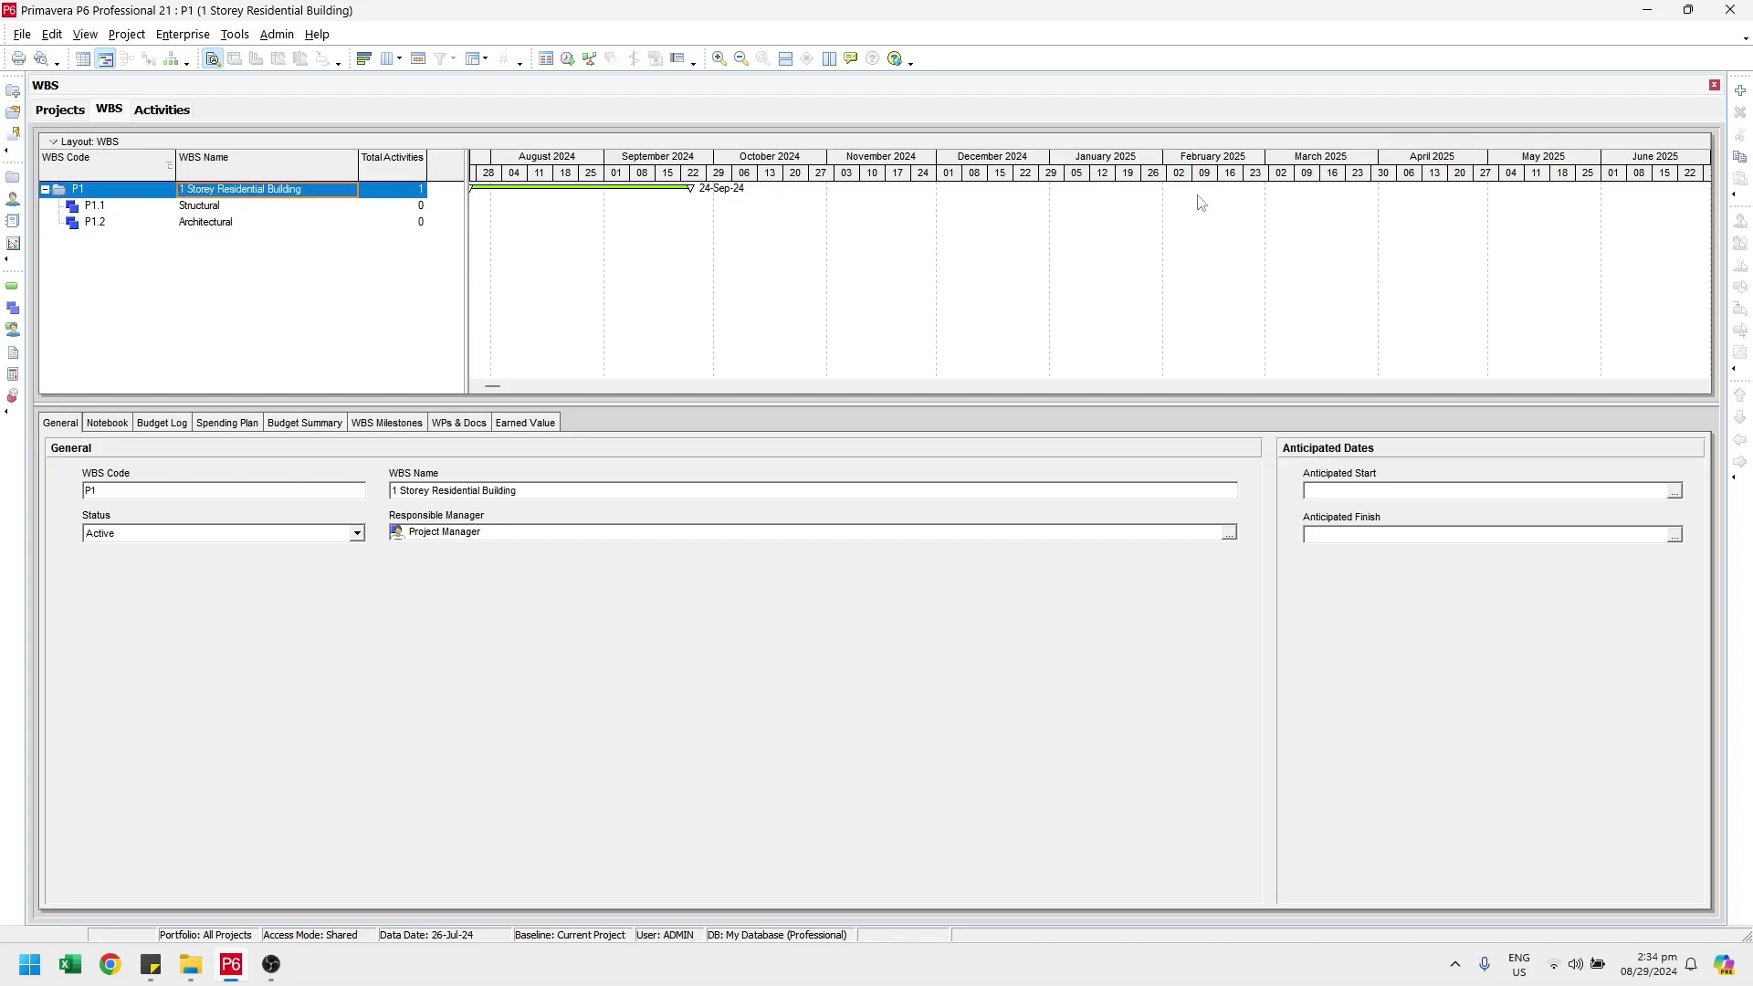
{"action": "left_click", "coordinate": [1740, 91]}
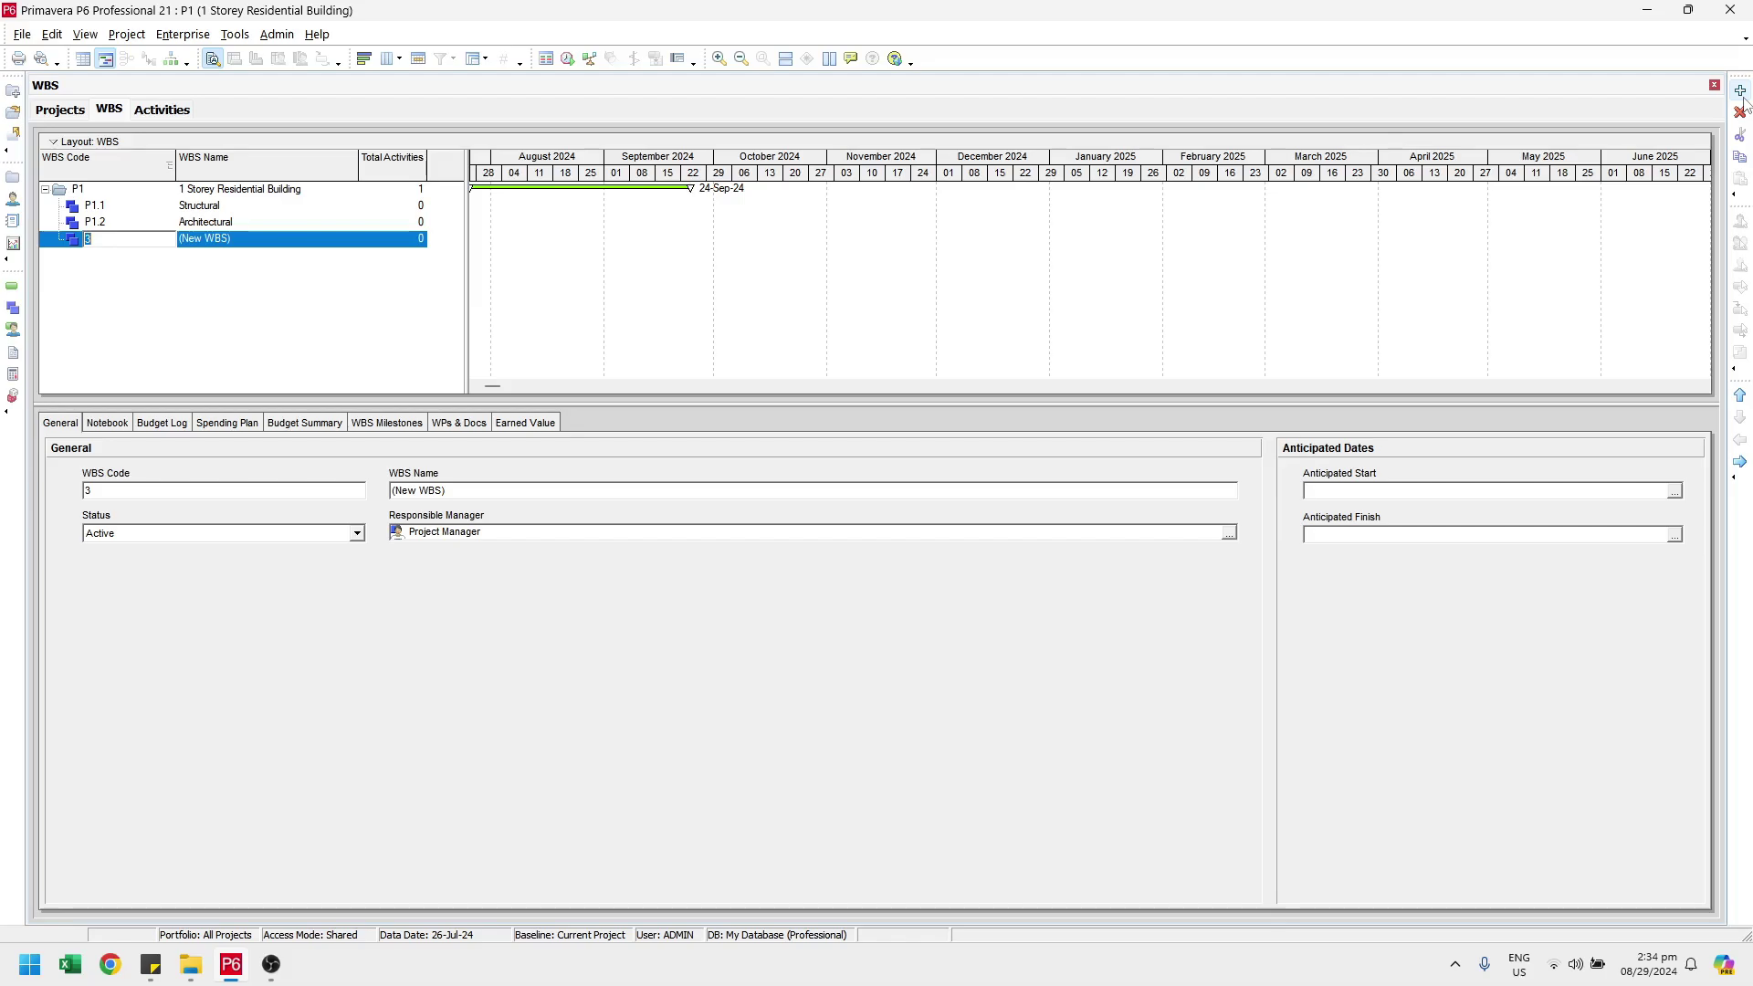
{"action": "left_click", "coordinate": [227, 243]}
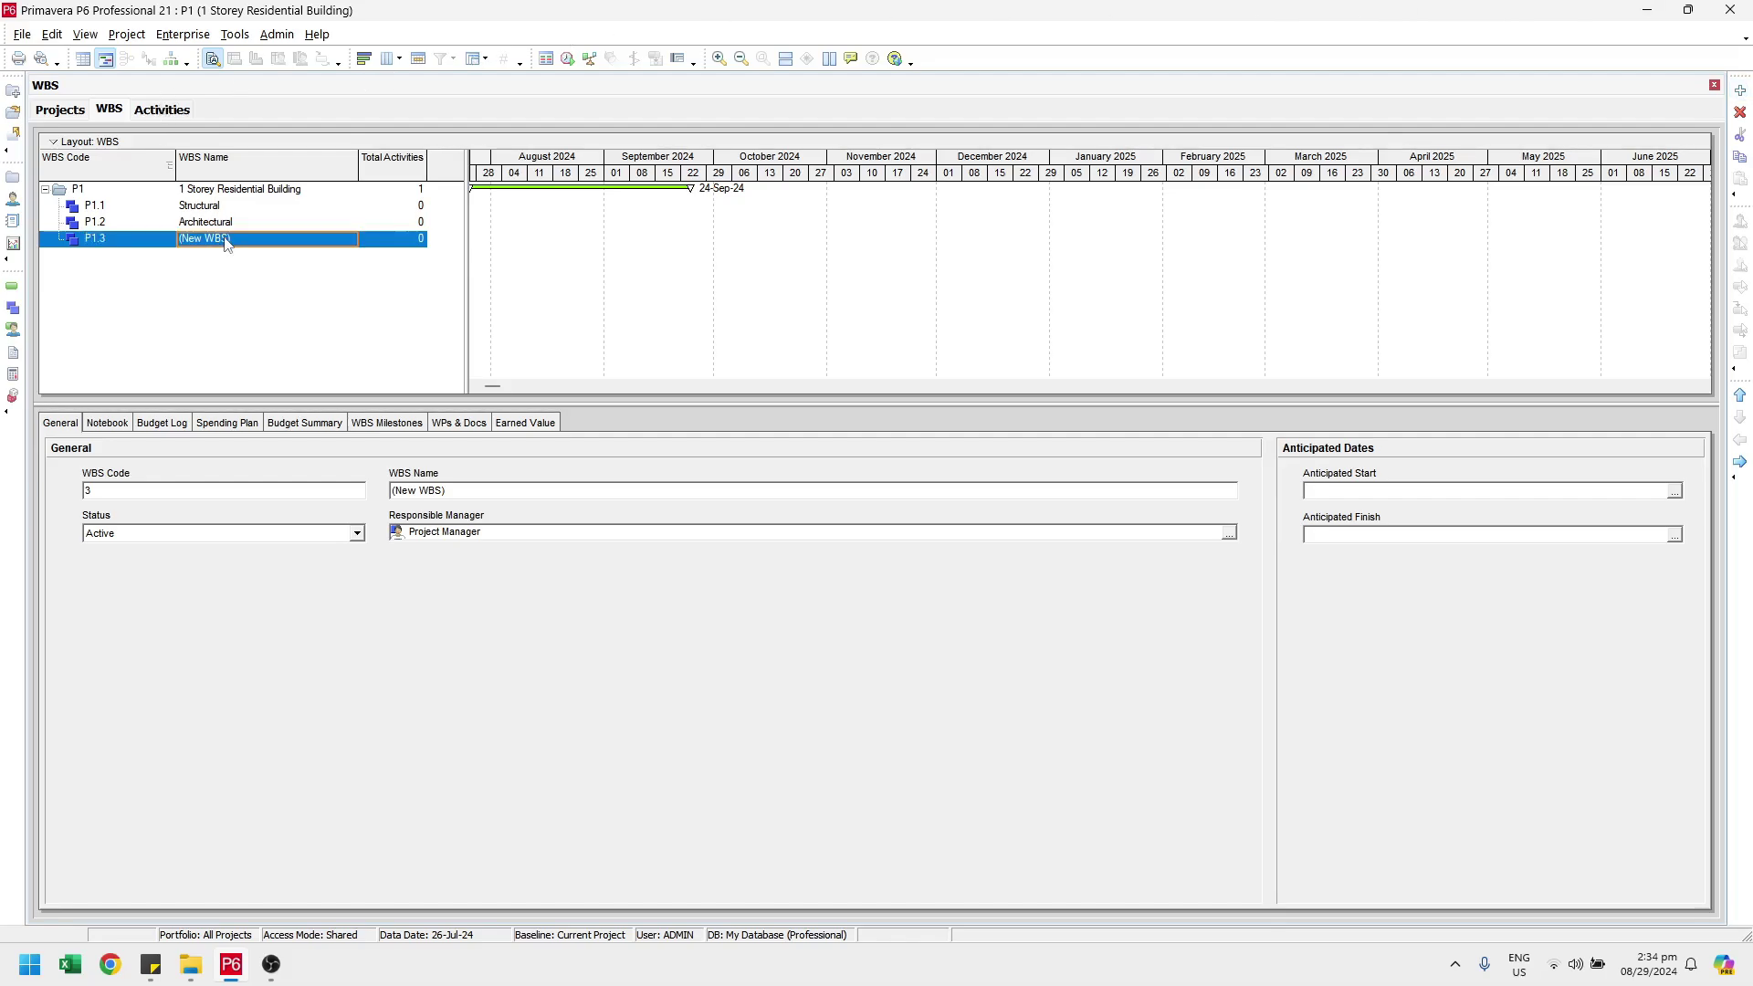
{"action": "left_click", "coordinate": [258, 241]}
{"action": "type", "text": "Me"}
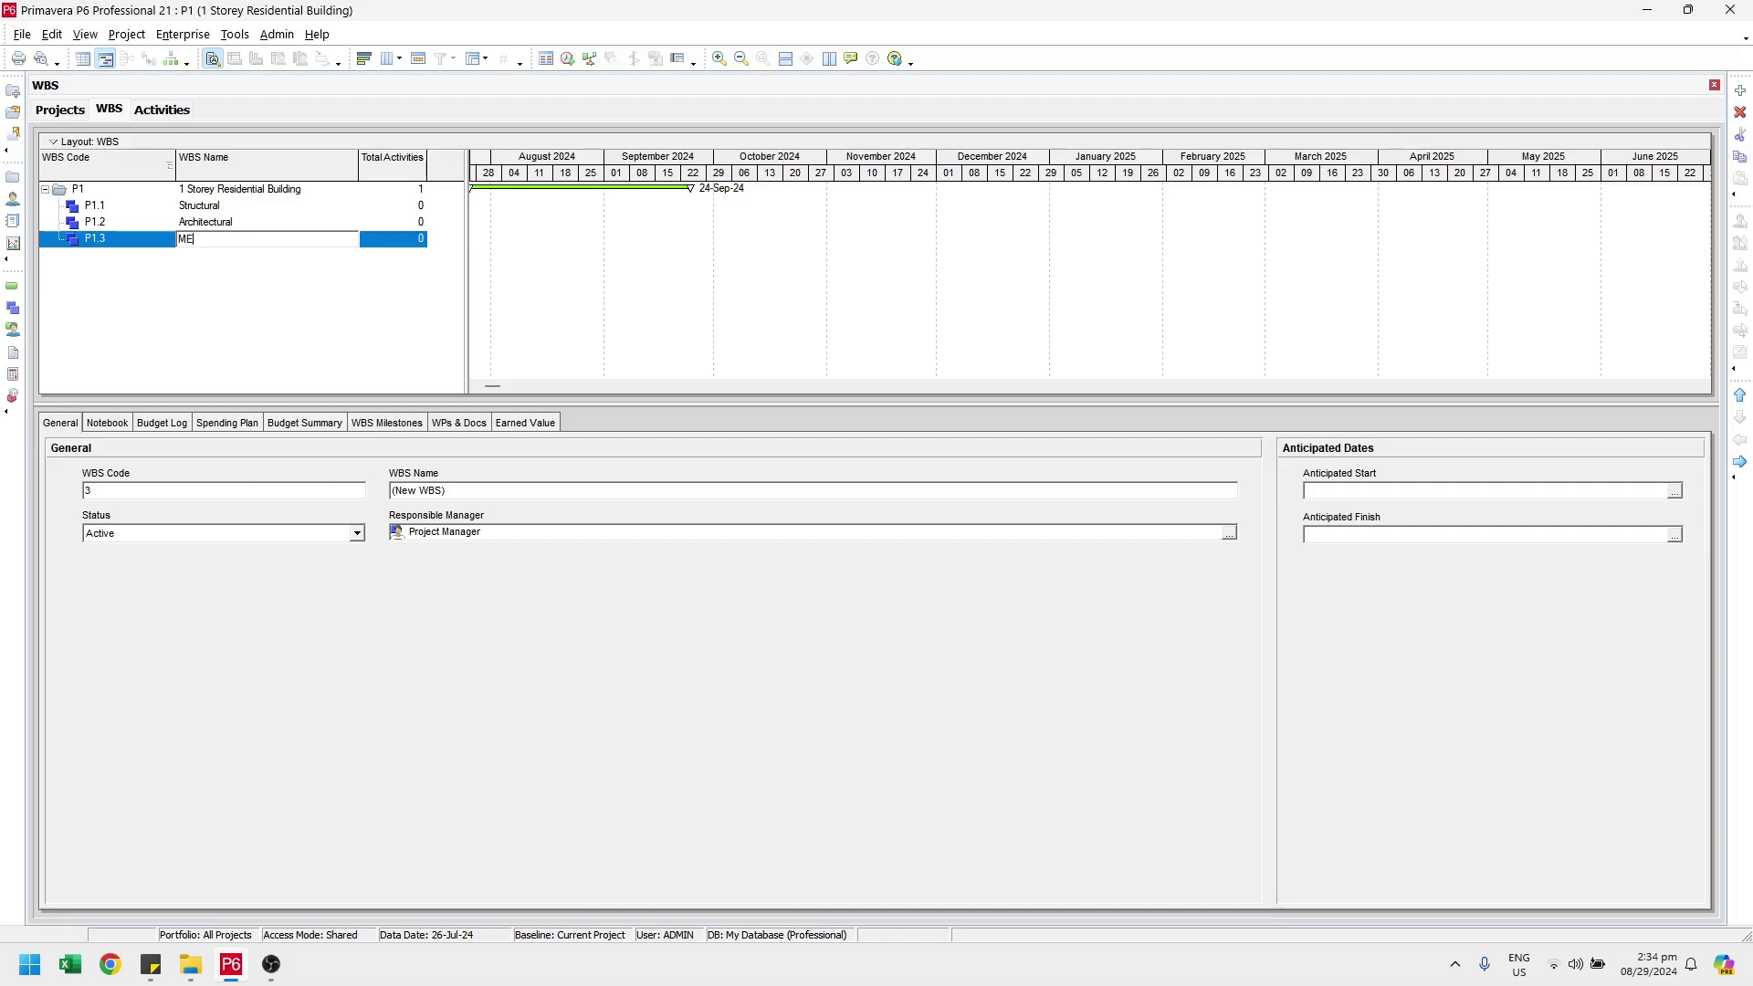
{"action": "type", "text": "FPS"}
{"action": "key", "text": "Return"}
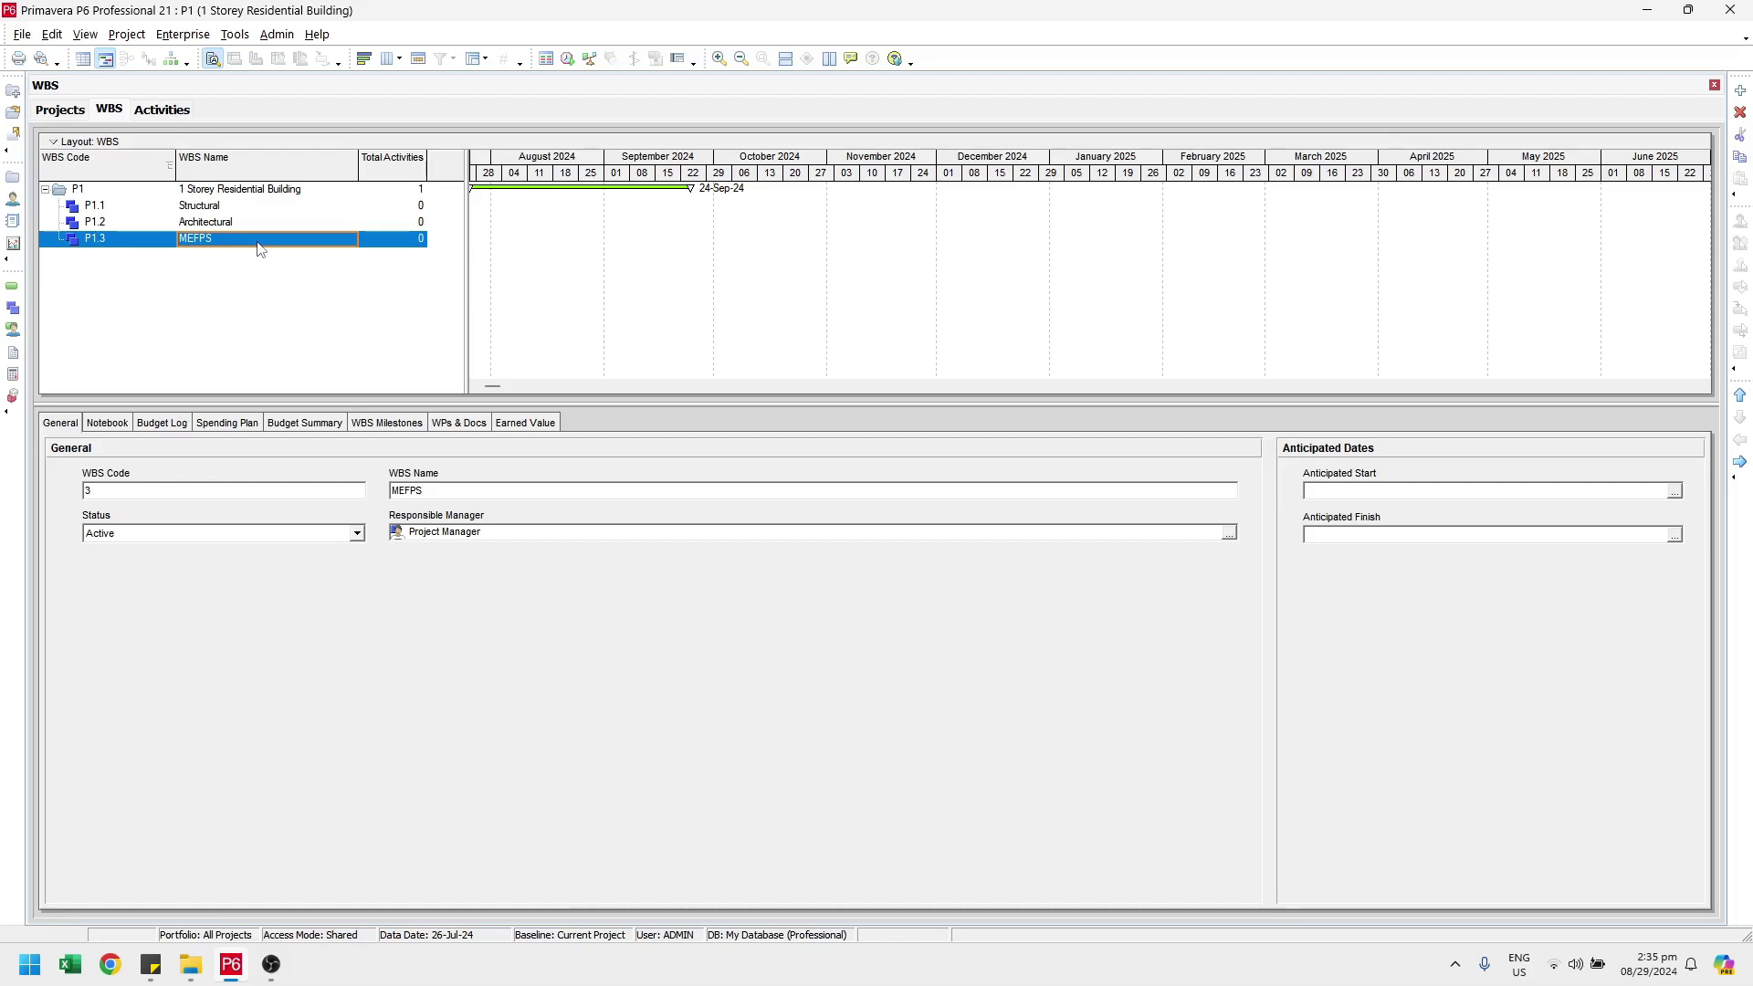
Add a child WBS element named Wet works under Architectural.
{"action": "left_click", "coordinate": [255, 224]}
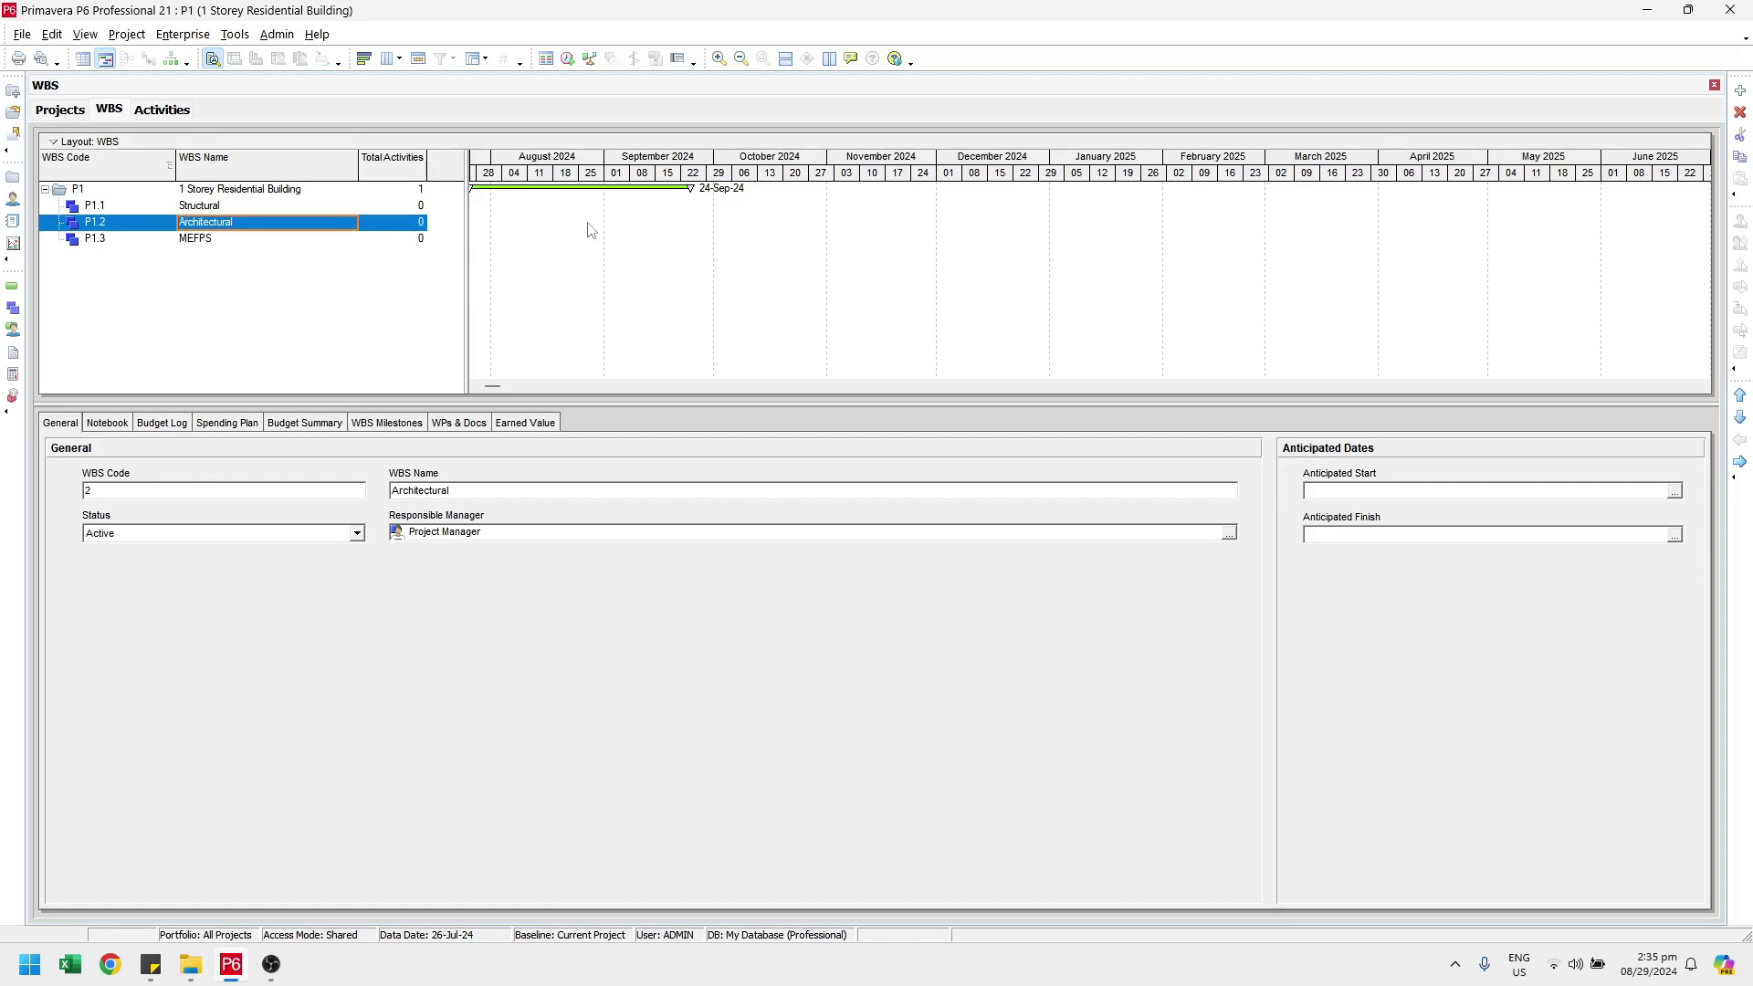
{"action": "left_click", "coordinate": [1740, 91]}
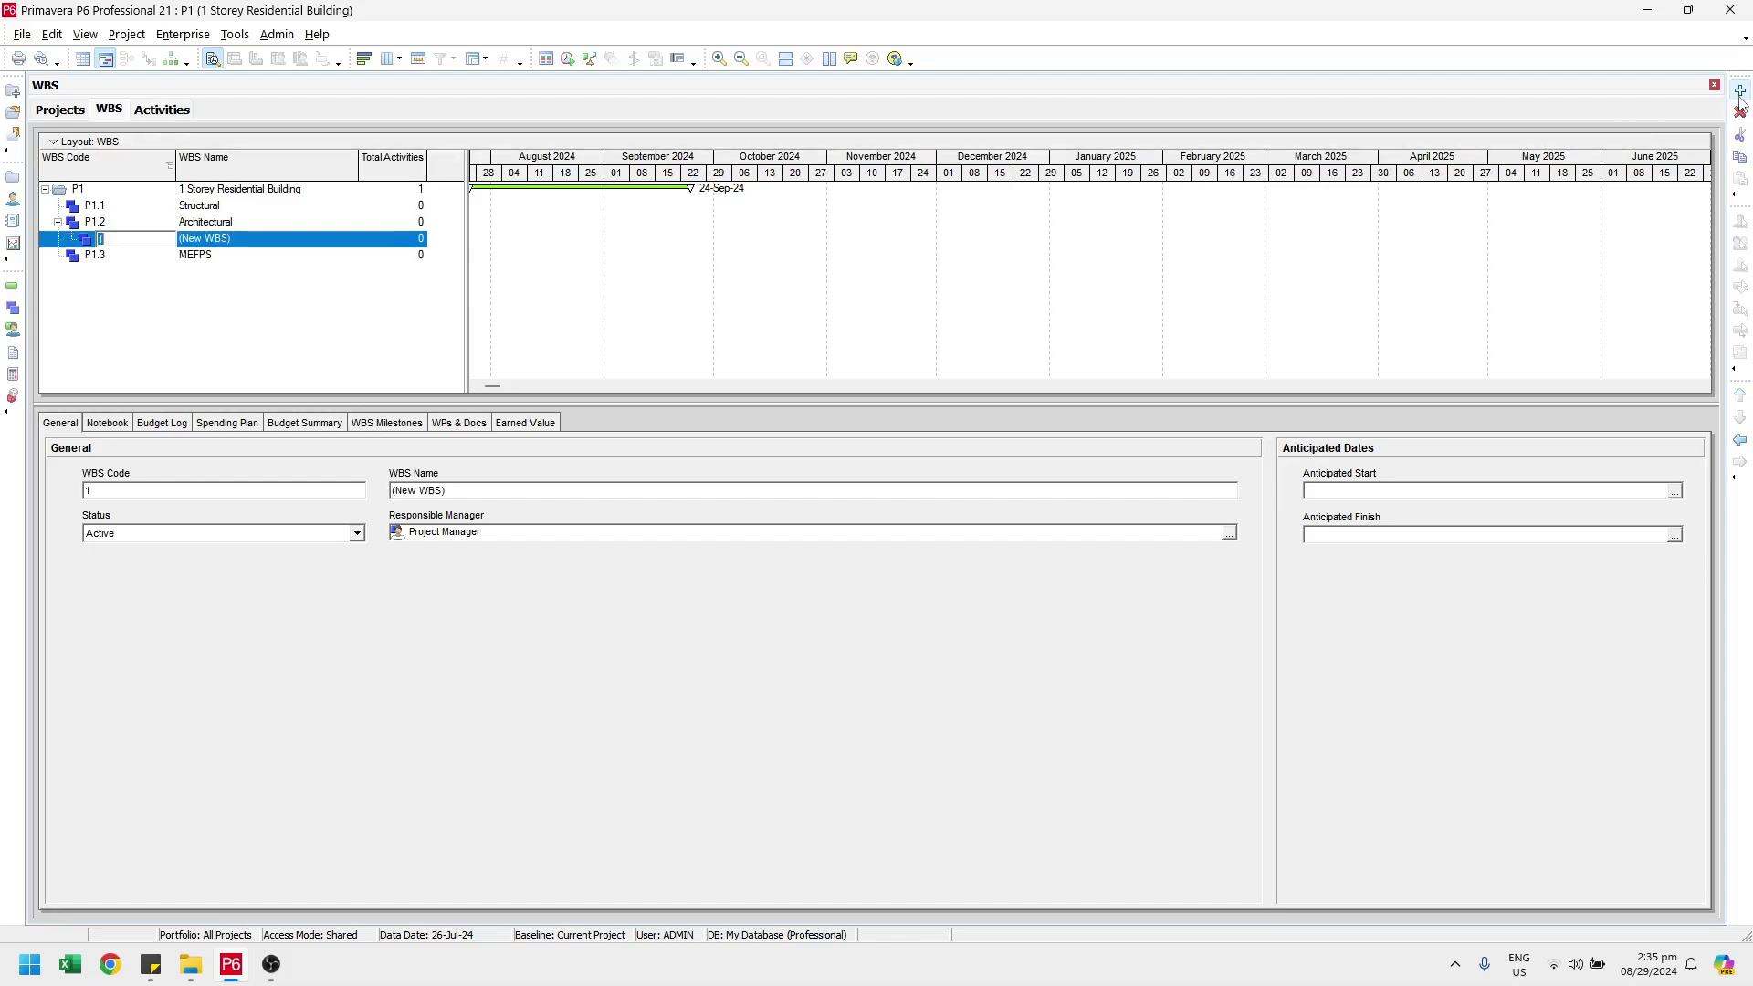
{"action": "left_click", "coordinate": [290, 236]}
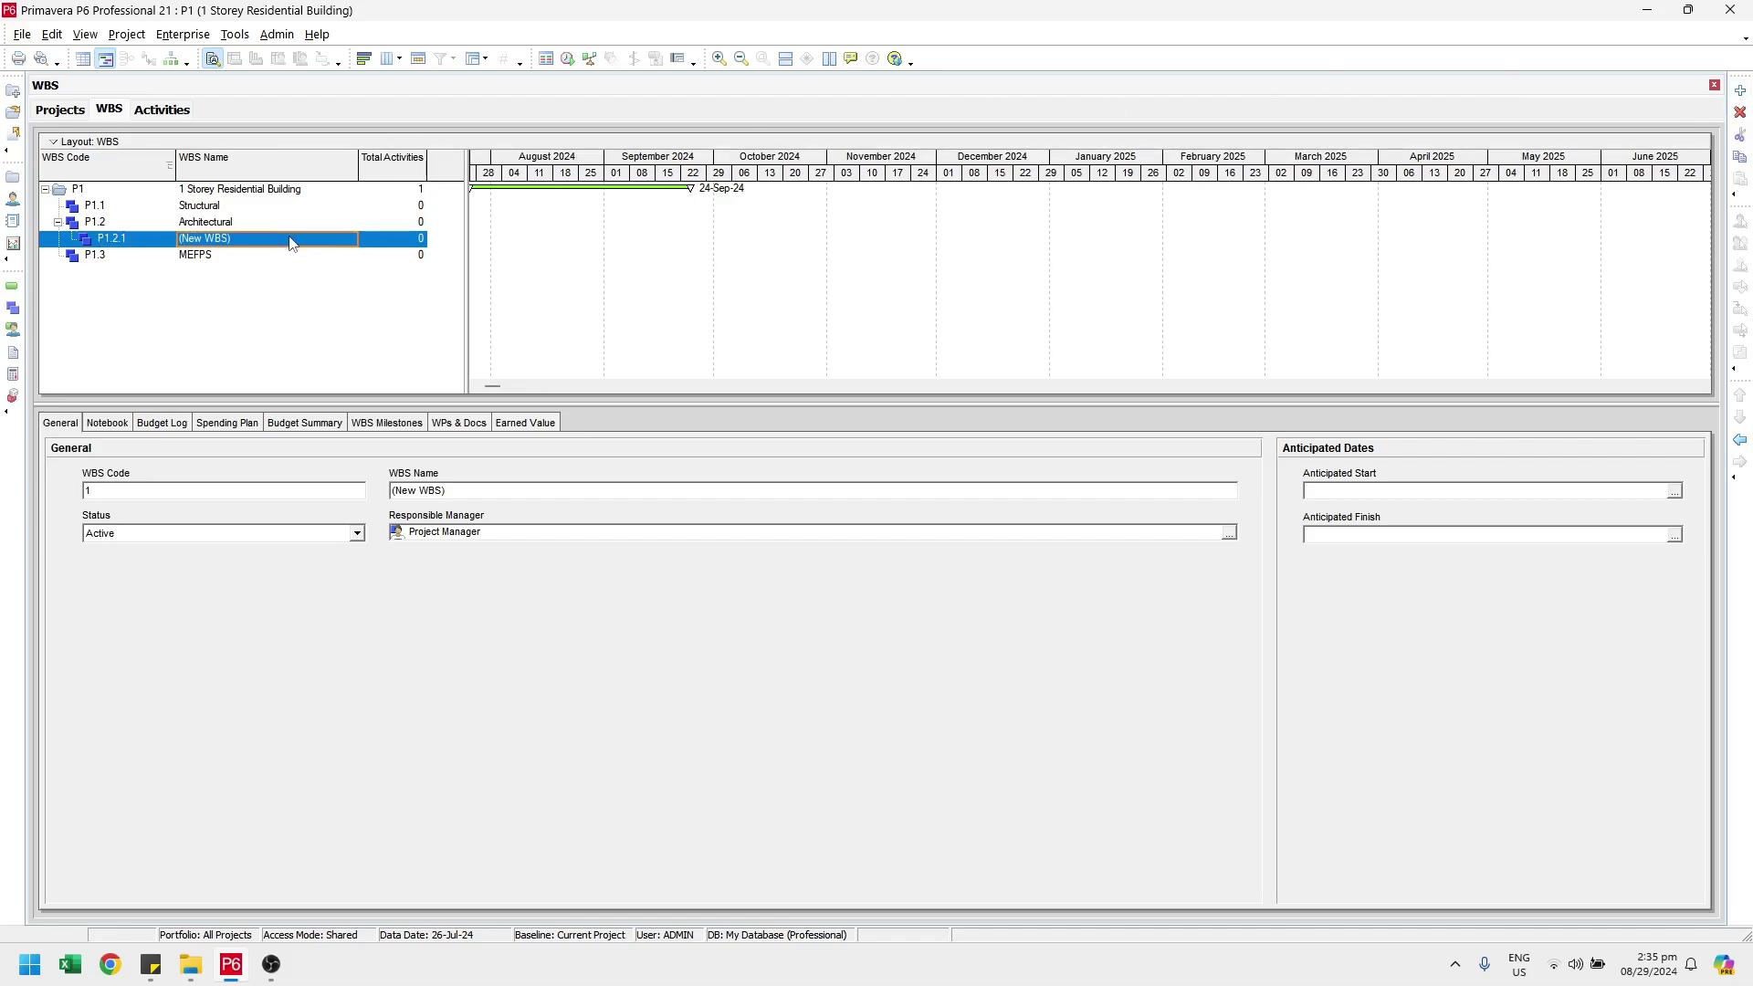
{"action": "type", "text": "Wet "}
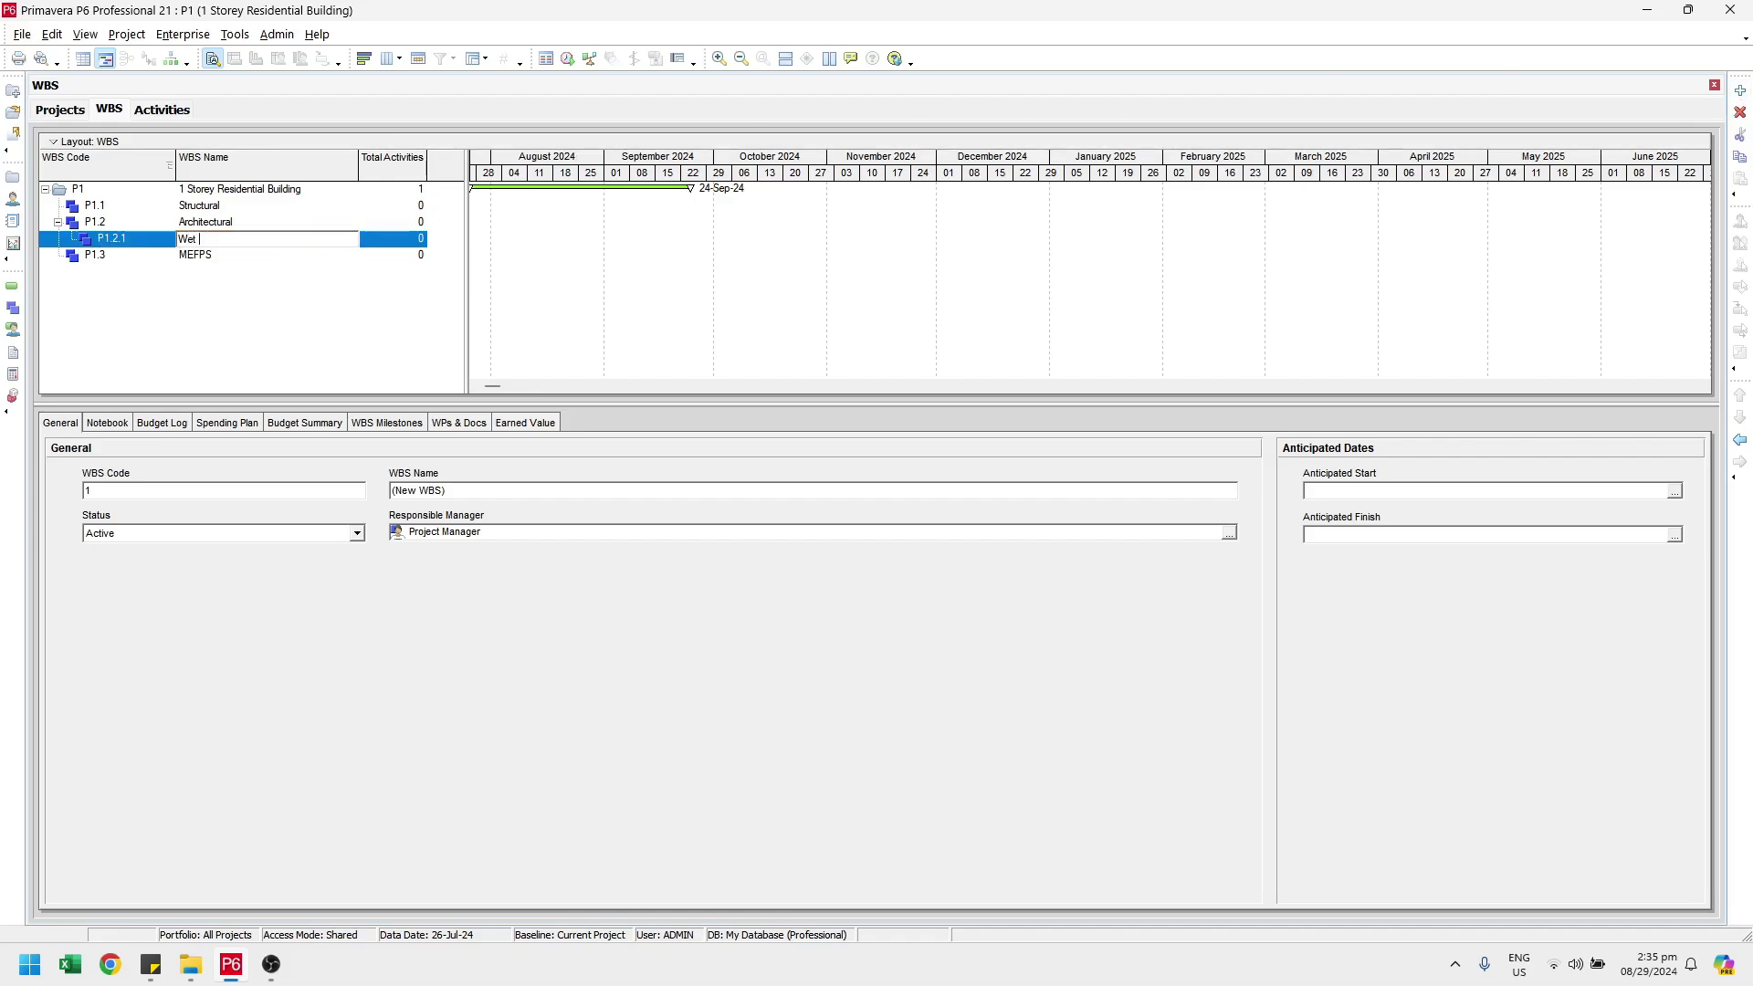
{"action": "type", "text": "works"}
{"action": "key", "text": "Return"}
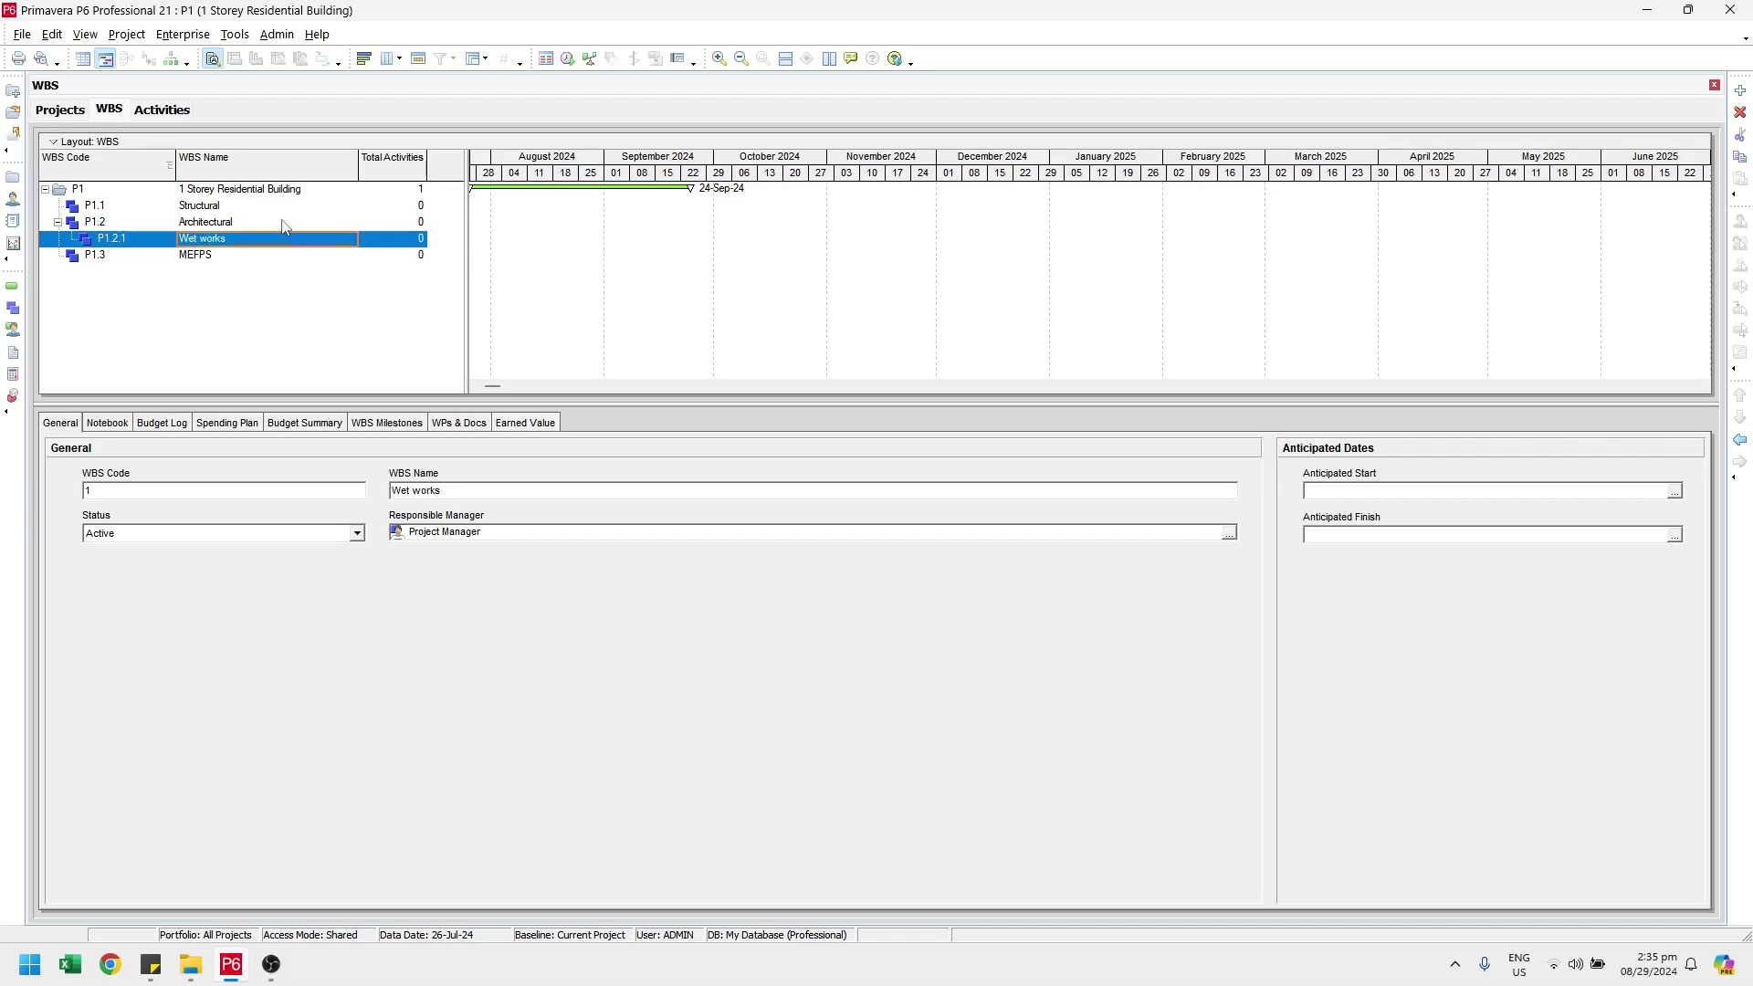
Add a child WBS element named Dry works under Architectural.
{"action": "left_click", "coordinate": [283, 224]}
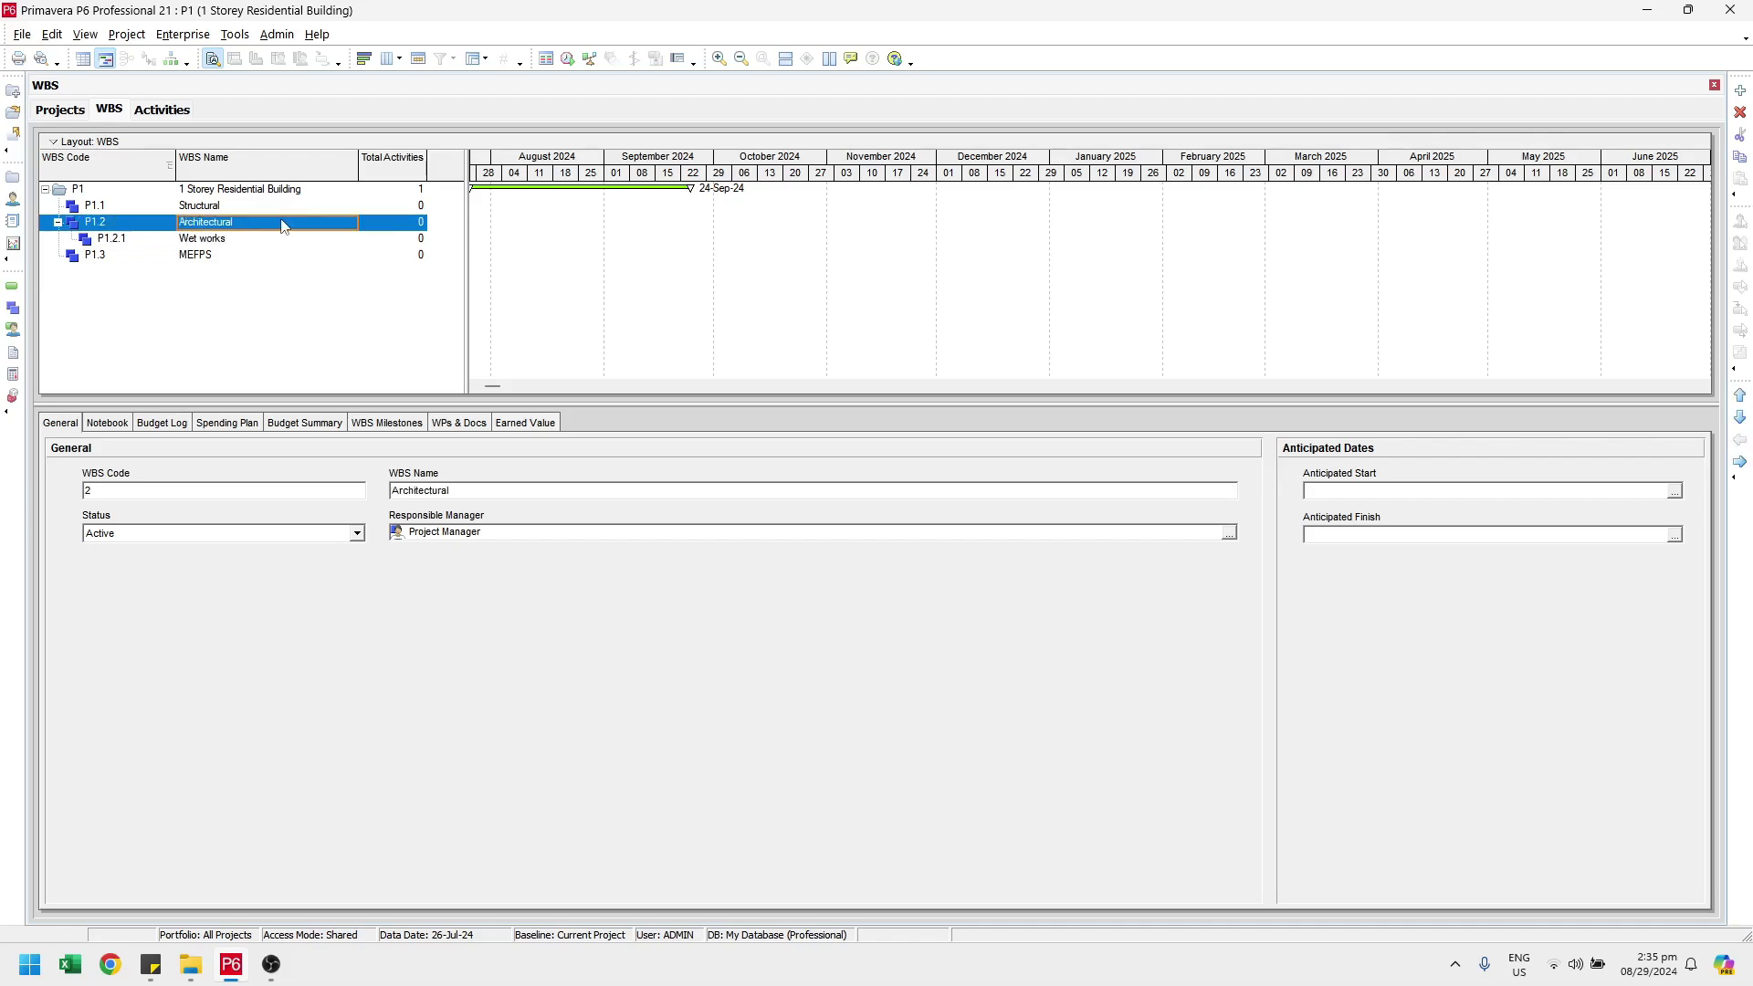
{"action": "left_click", "coordinate": [1740, 90]}
{"action": "key", "text": "Tab"}
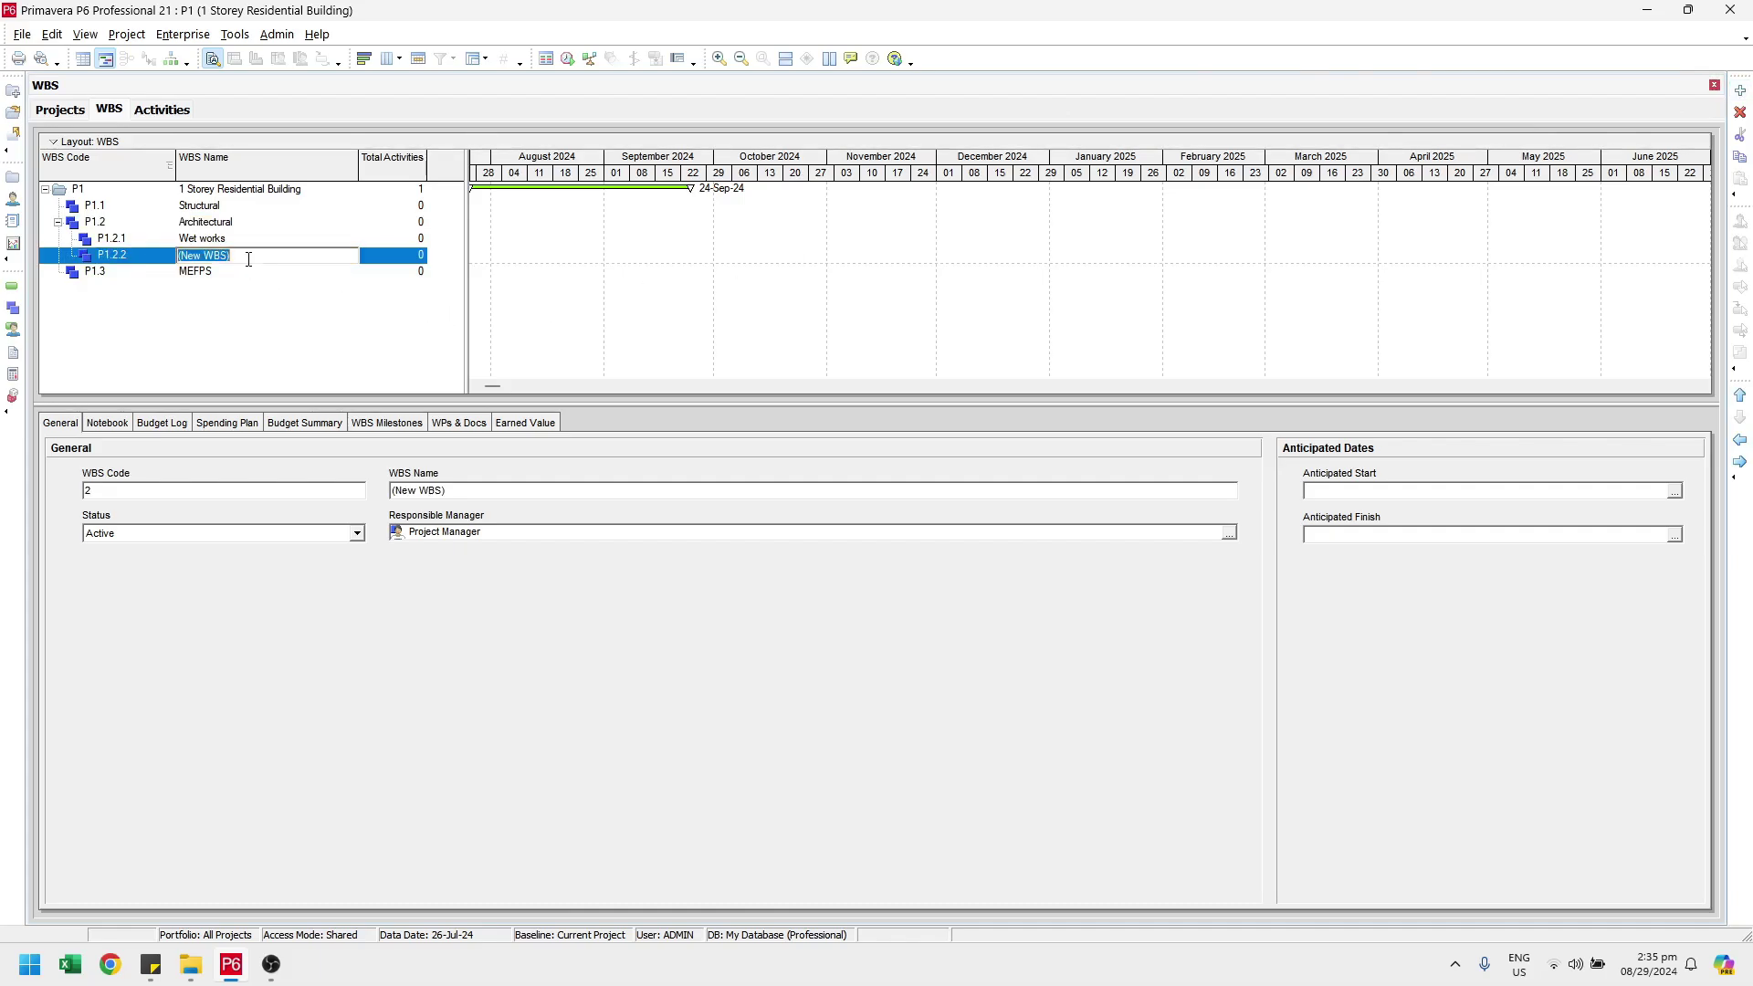
{"action": "type", "text": "Dry works"}
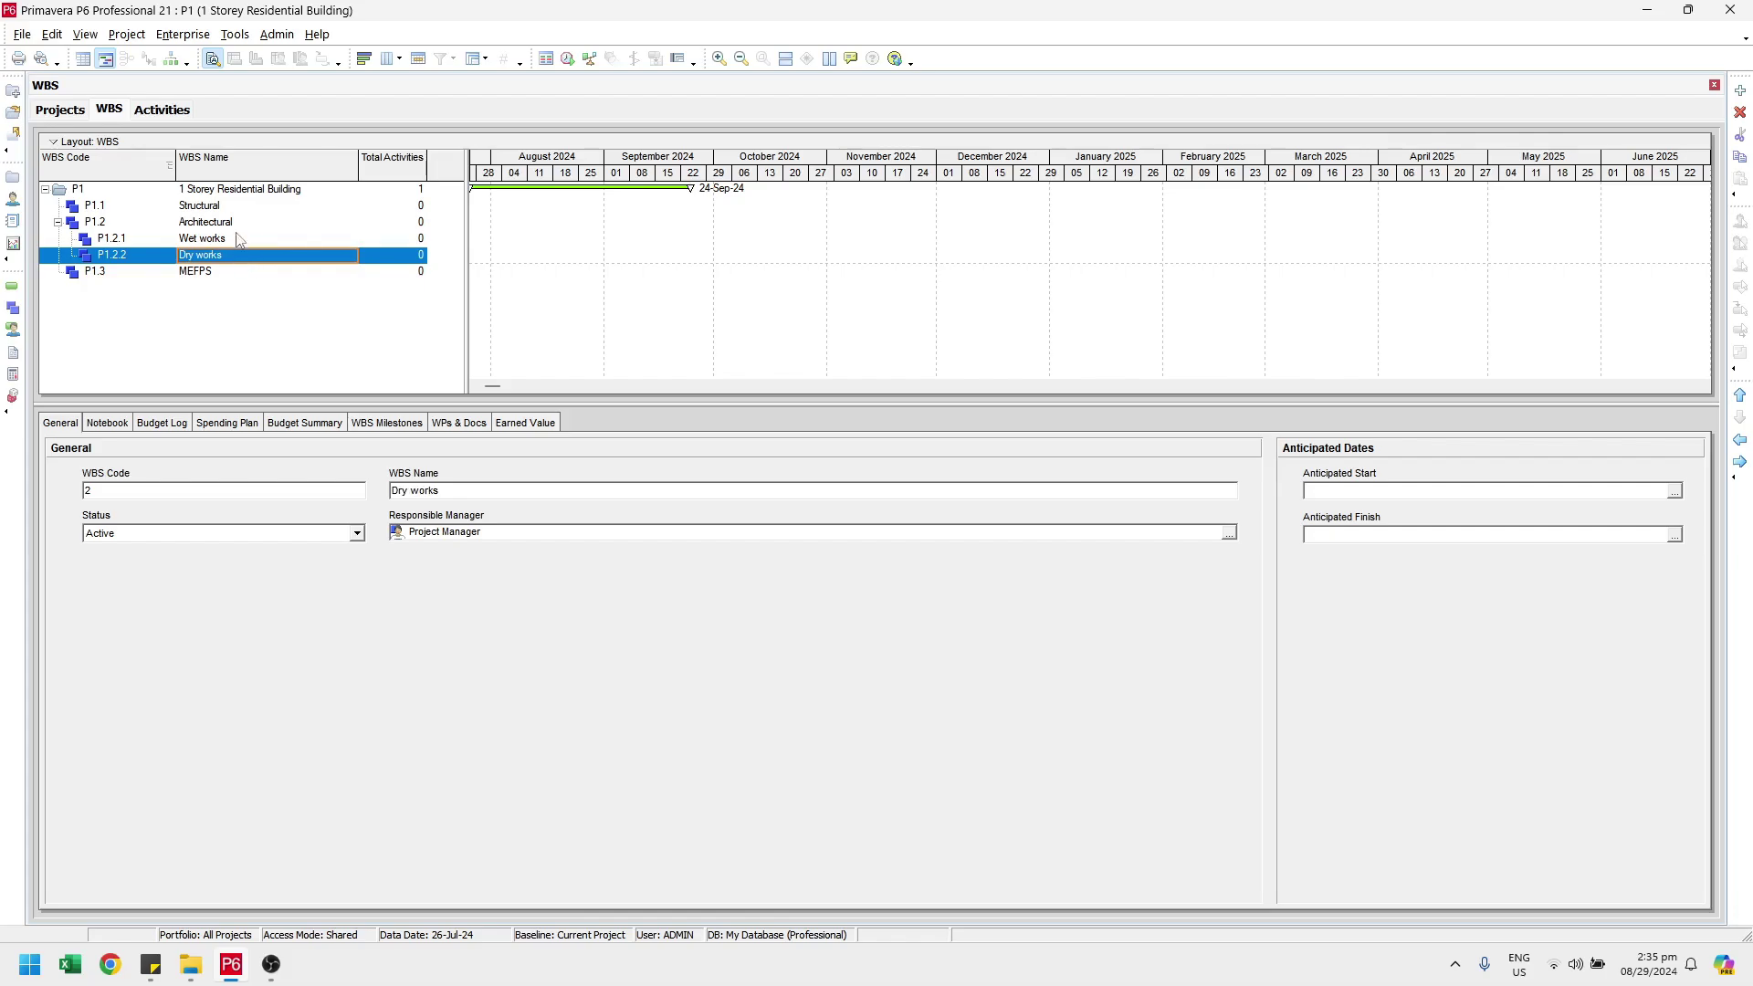
Add a child WBS element named Painting works under Architectural.
{"action": "left_click", "coordinate": [239, 225]}
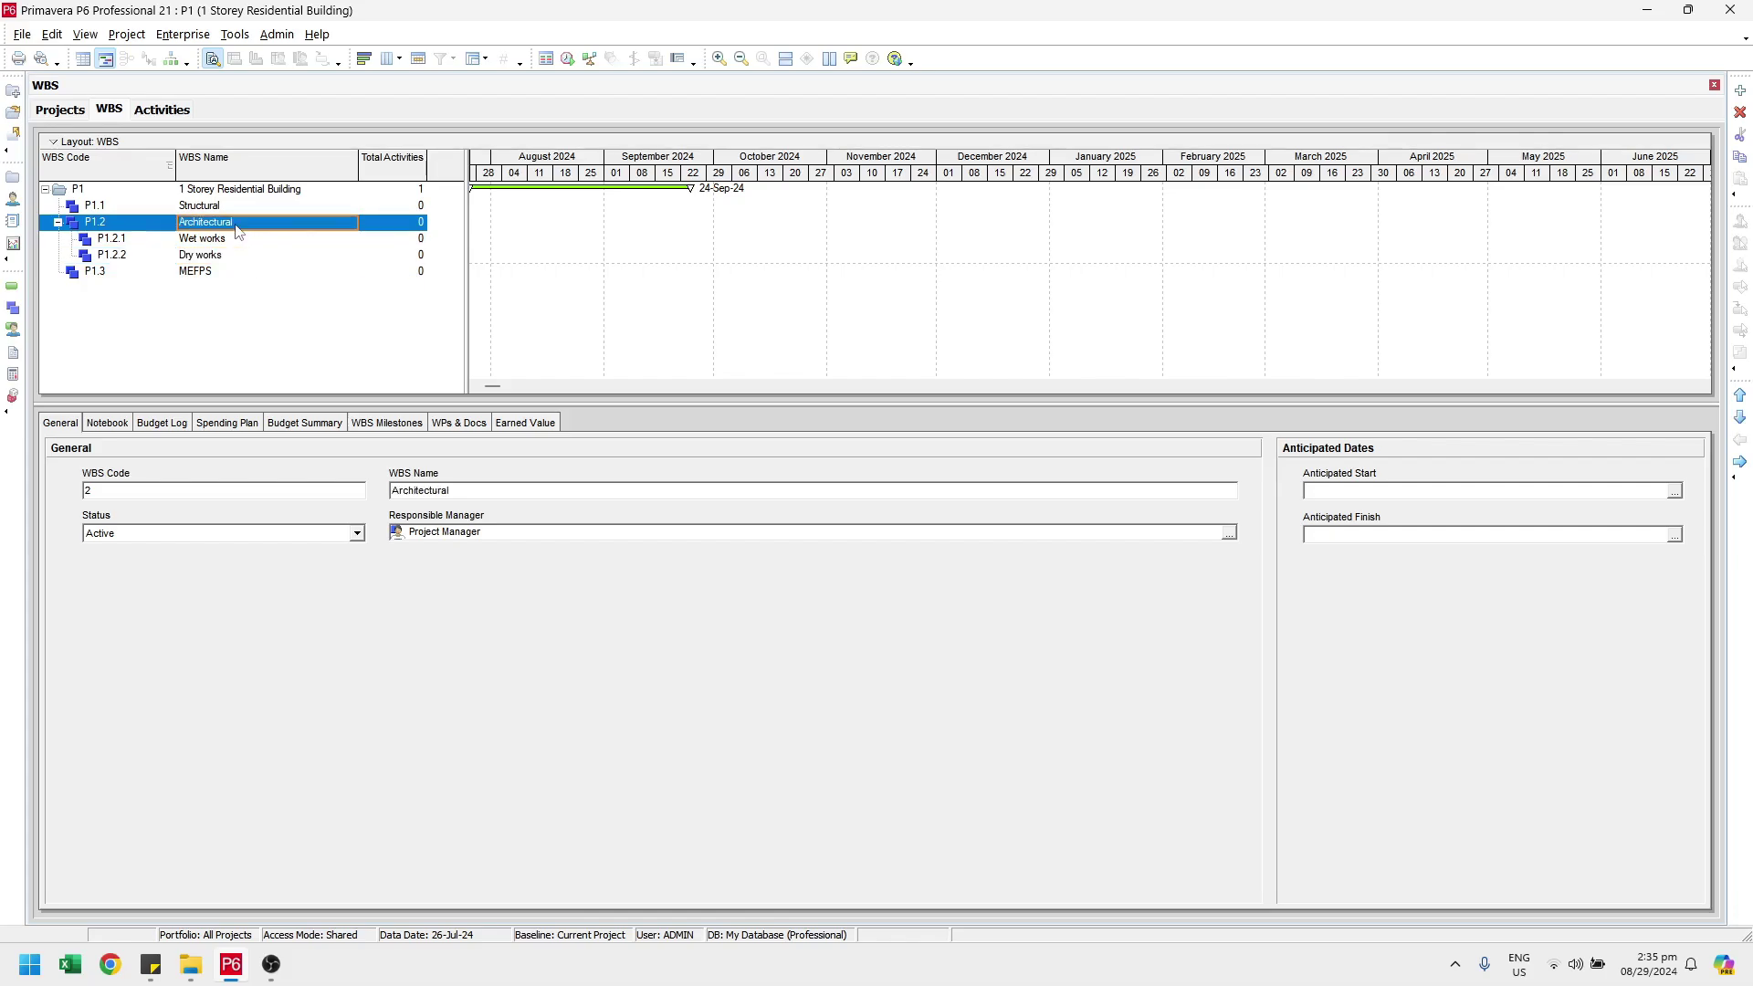
{"action": "left_click", "coordinate": [1740, 91]}
{"action": "left_click", "coordinate": [244, 272]}
{"action": "type", "text": "P"}
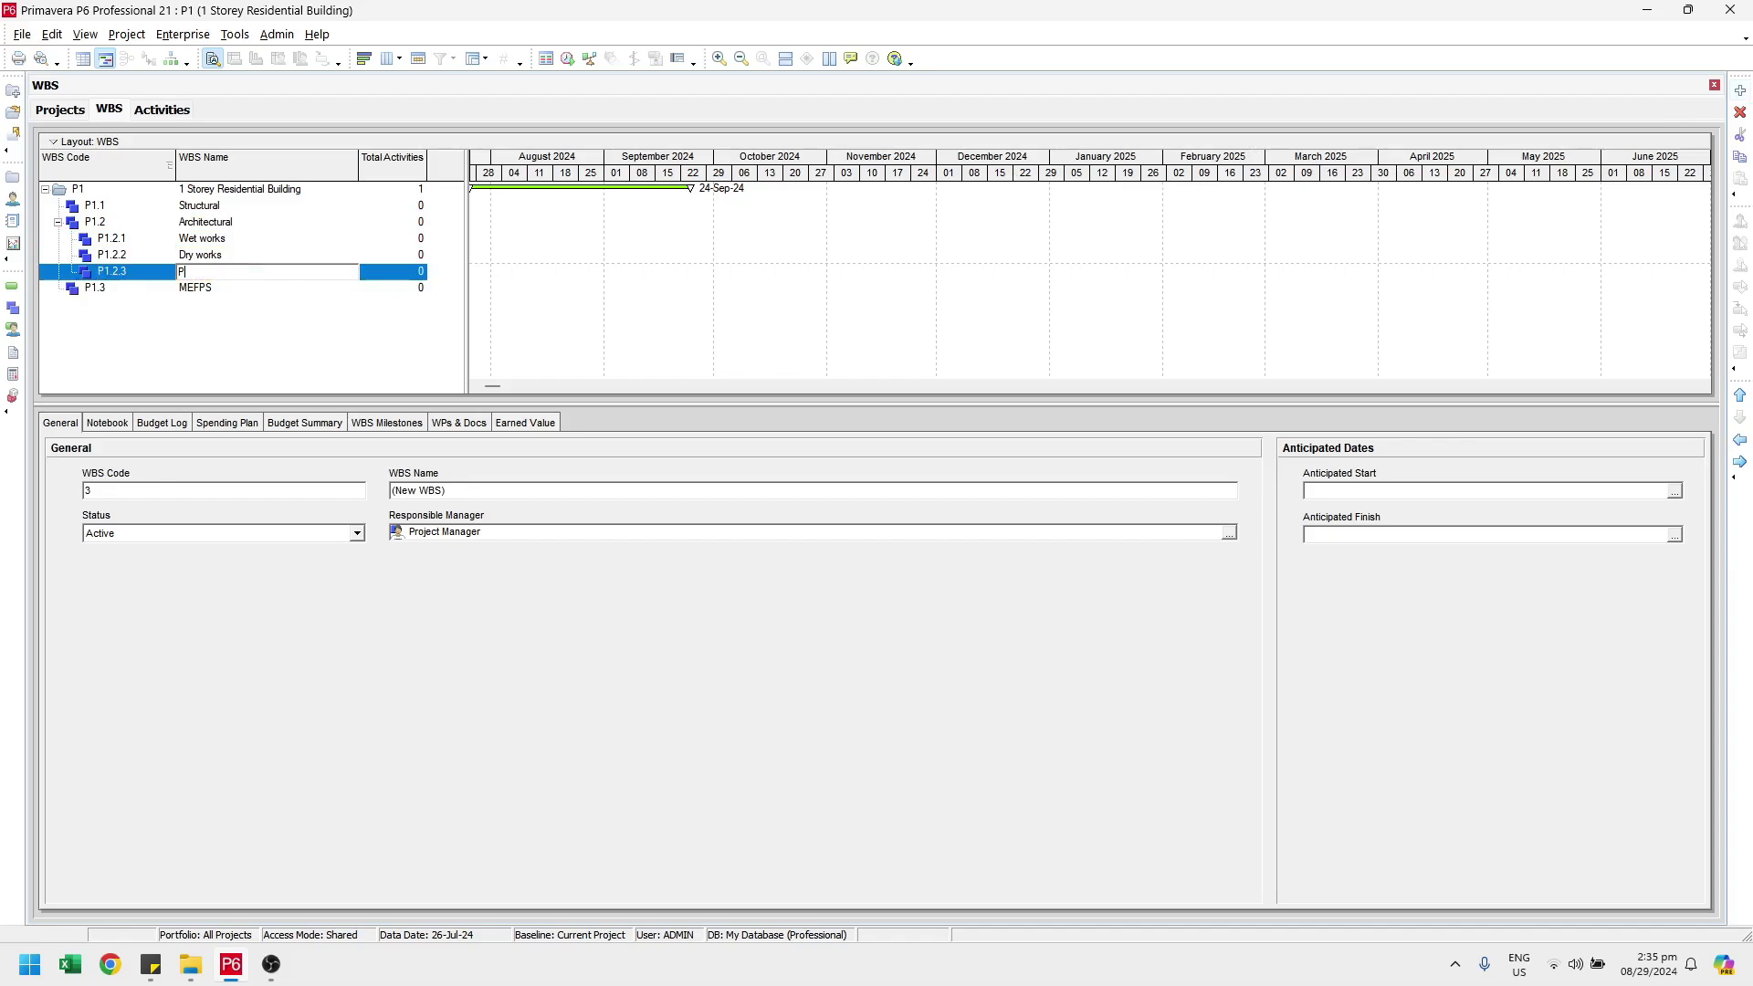
{"action": "type", "text": "ainting works"}
{"action": "key", "text": "Return"}
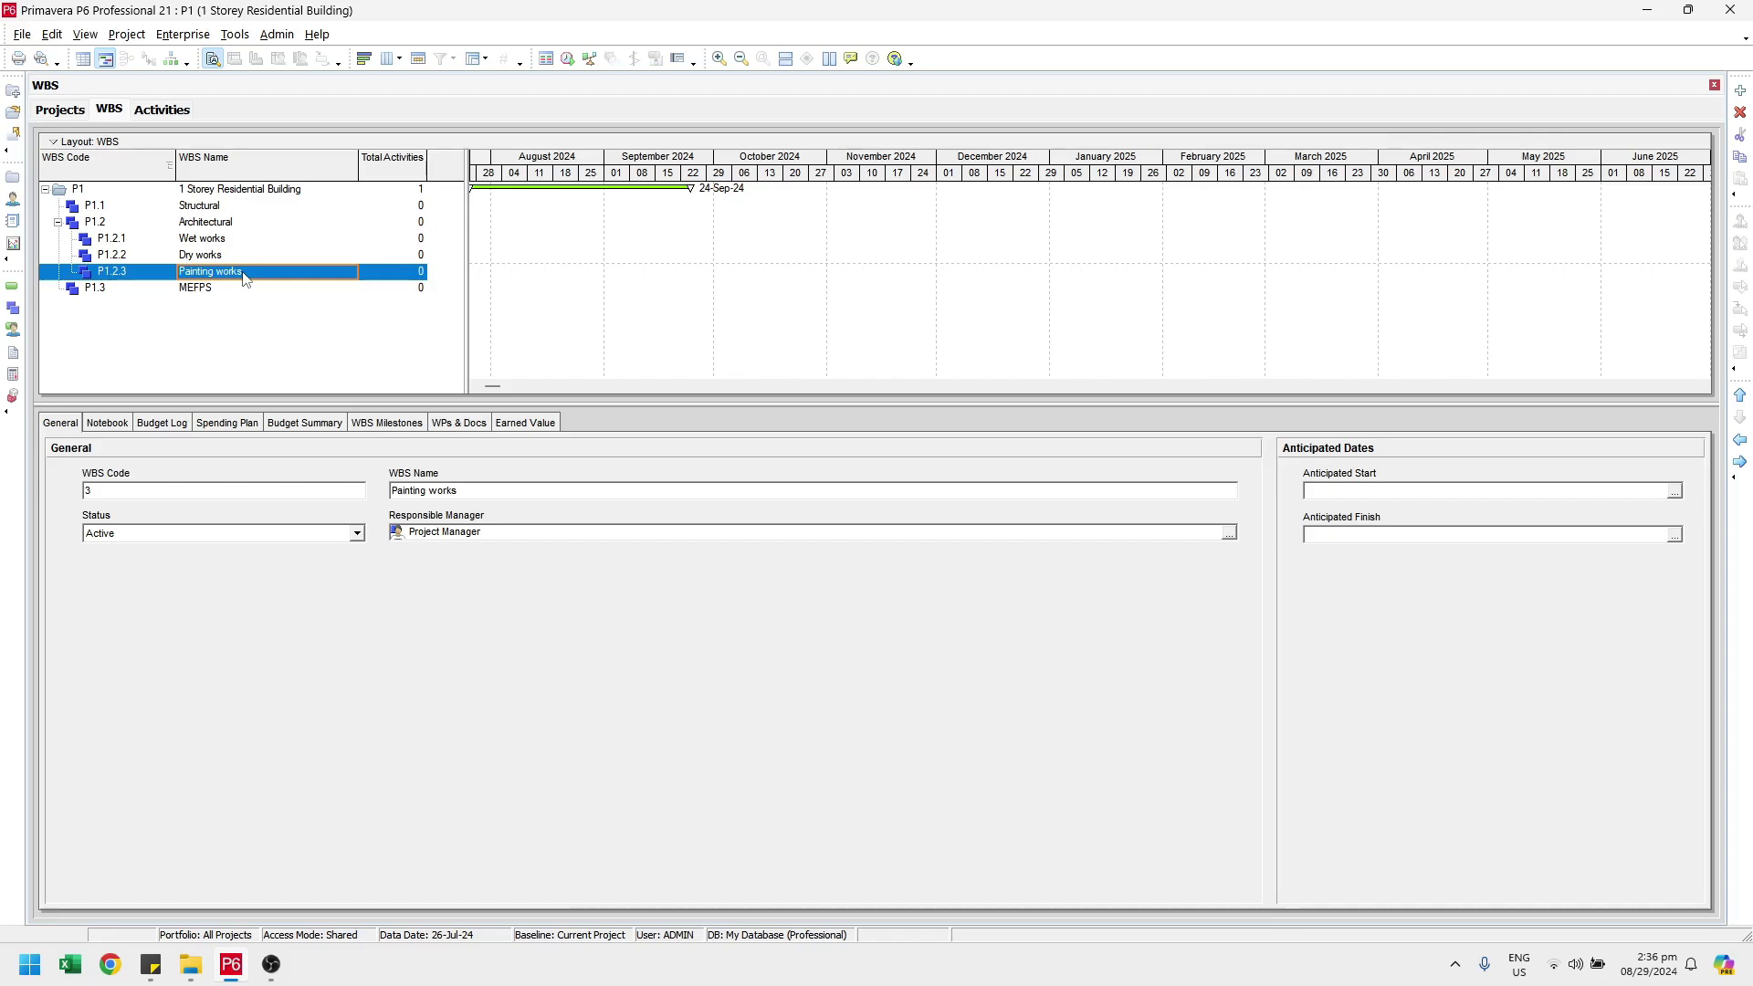
Copy Wet works, Dry works and Painting works into MEFPS with the notebook, WBS milestones and WPs & Docs, and suppress the copy options dialog for future pastes.
{"action": "left_click", "coordinate": [236, 241]}
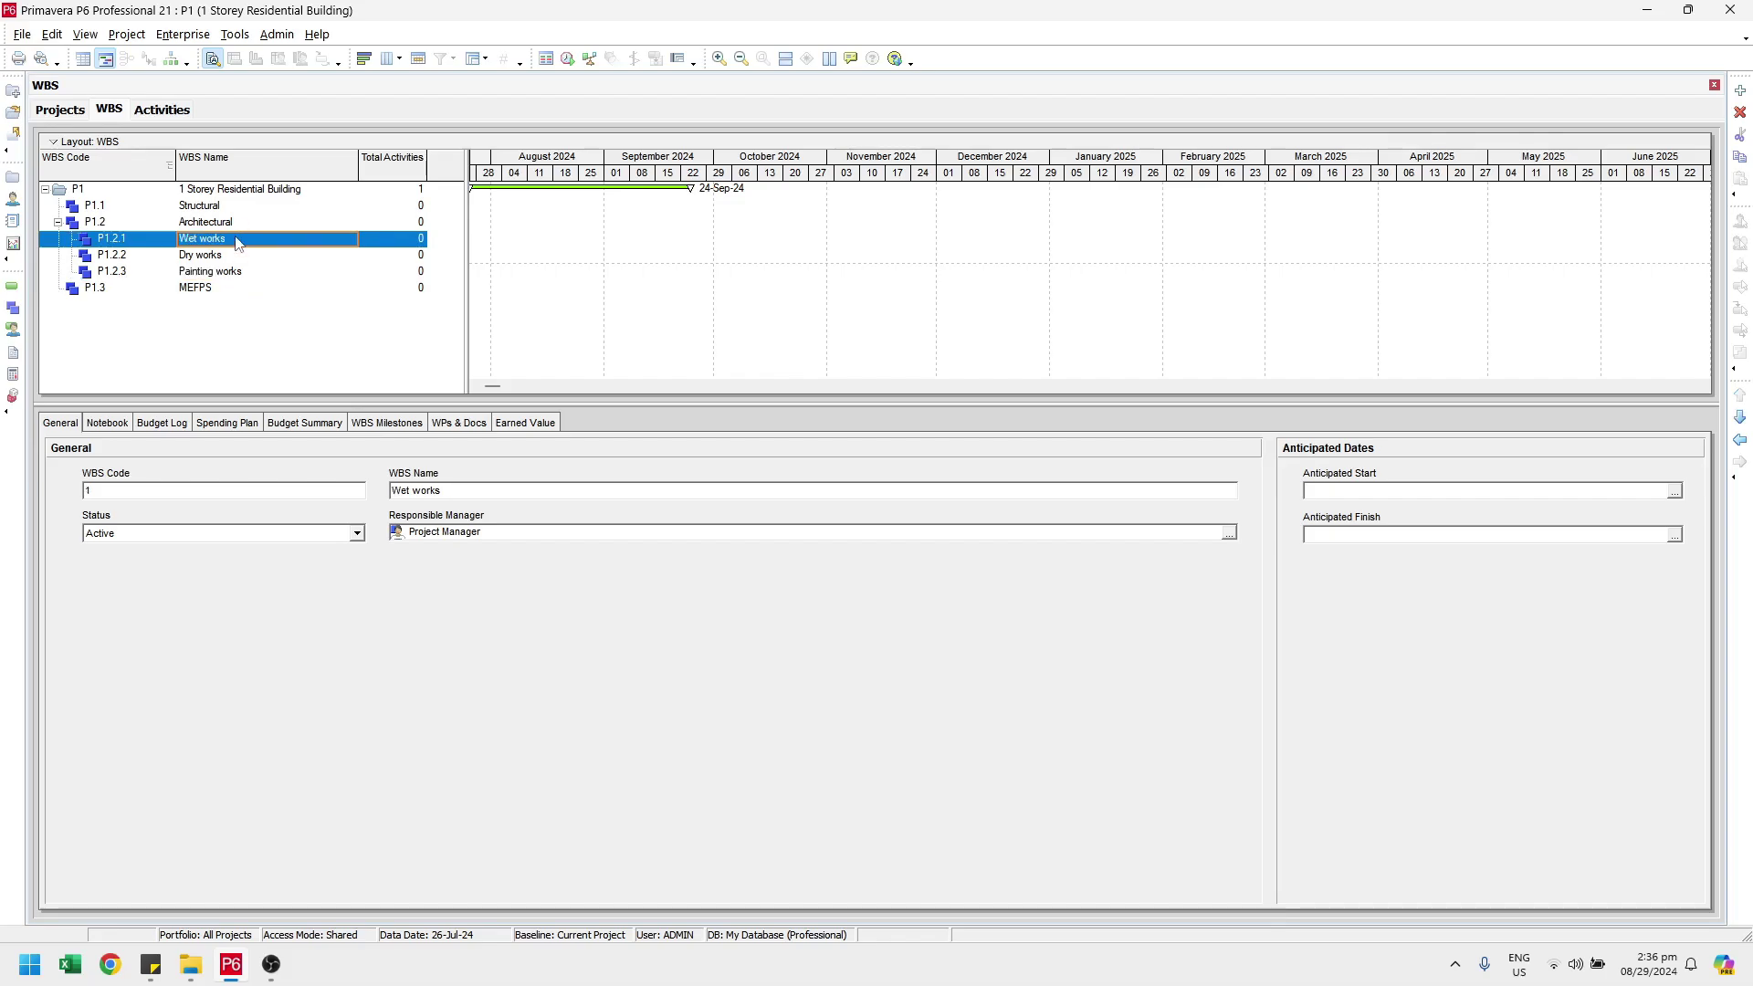
{"action": "left_click", "coordinate": [233, 278], "text": "shift"}
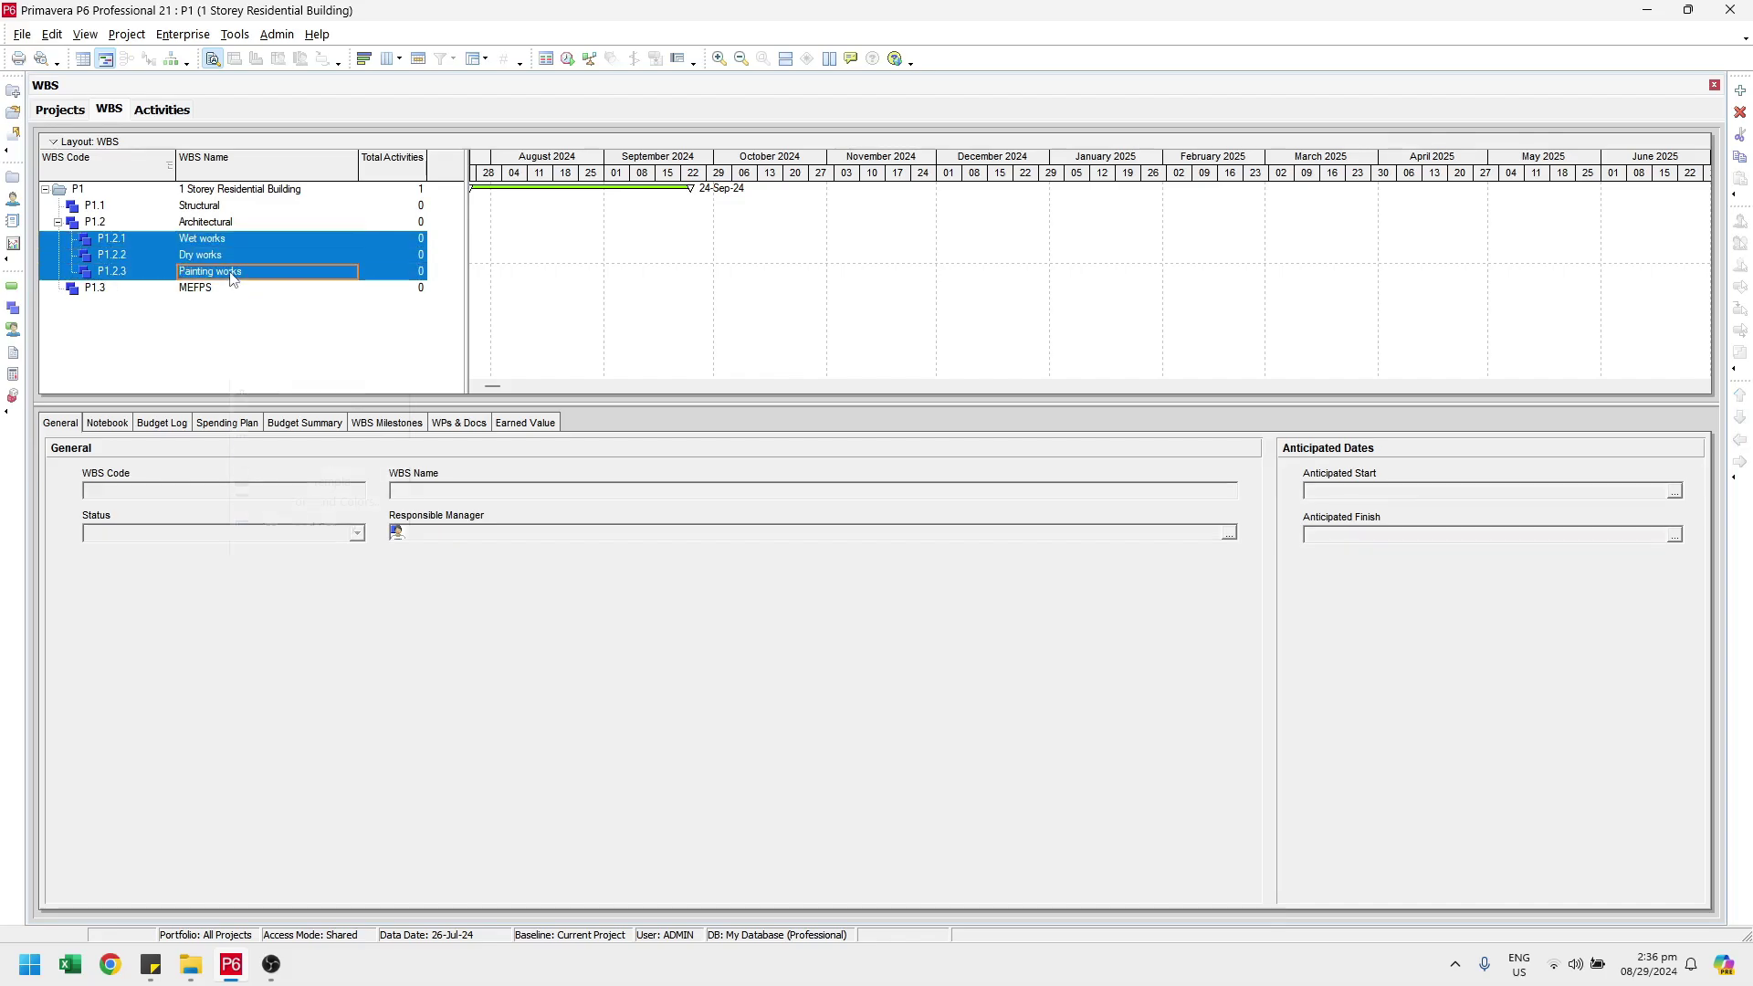
{"action": "right_click", "coordinate": [233, 278]}
{"action": "left_click", "coordinate": [283, 331]}
{"action": "left_click", "coordinate": [270, 290]}
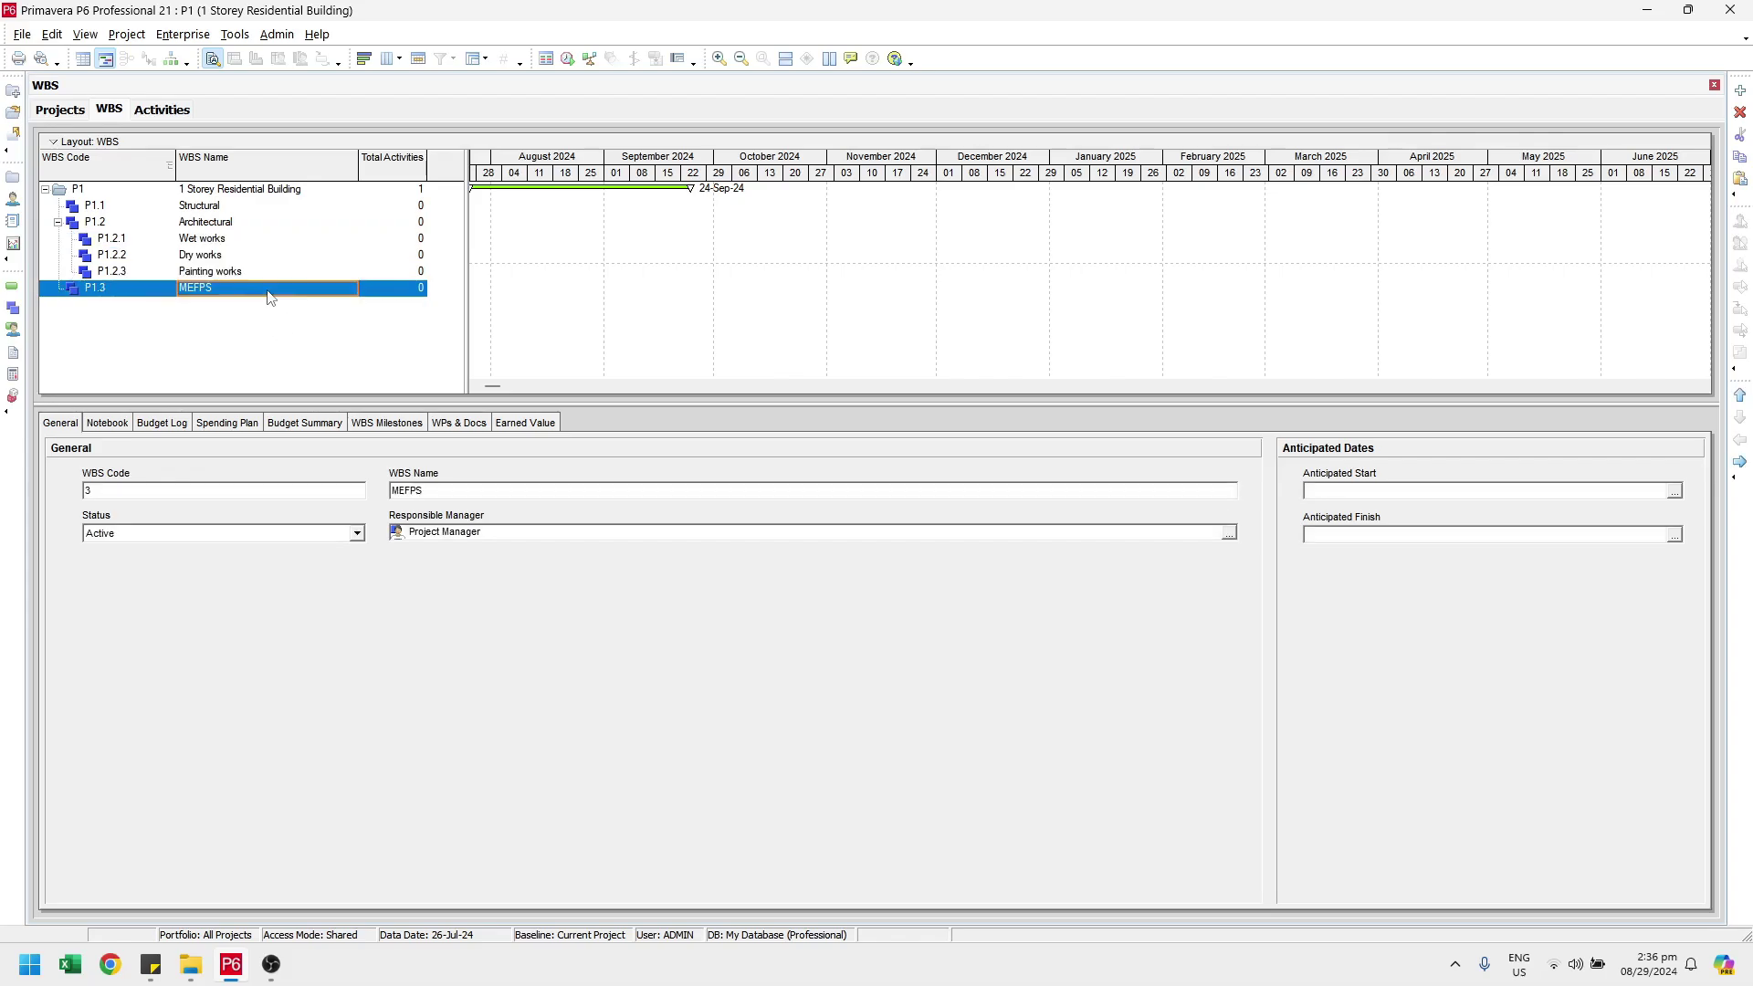
{"action": "right_click", "coordinate": [270, 292]}
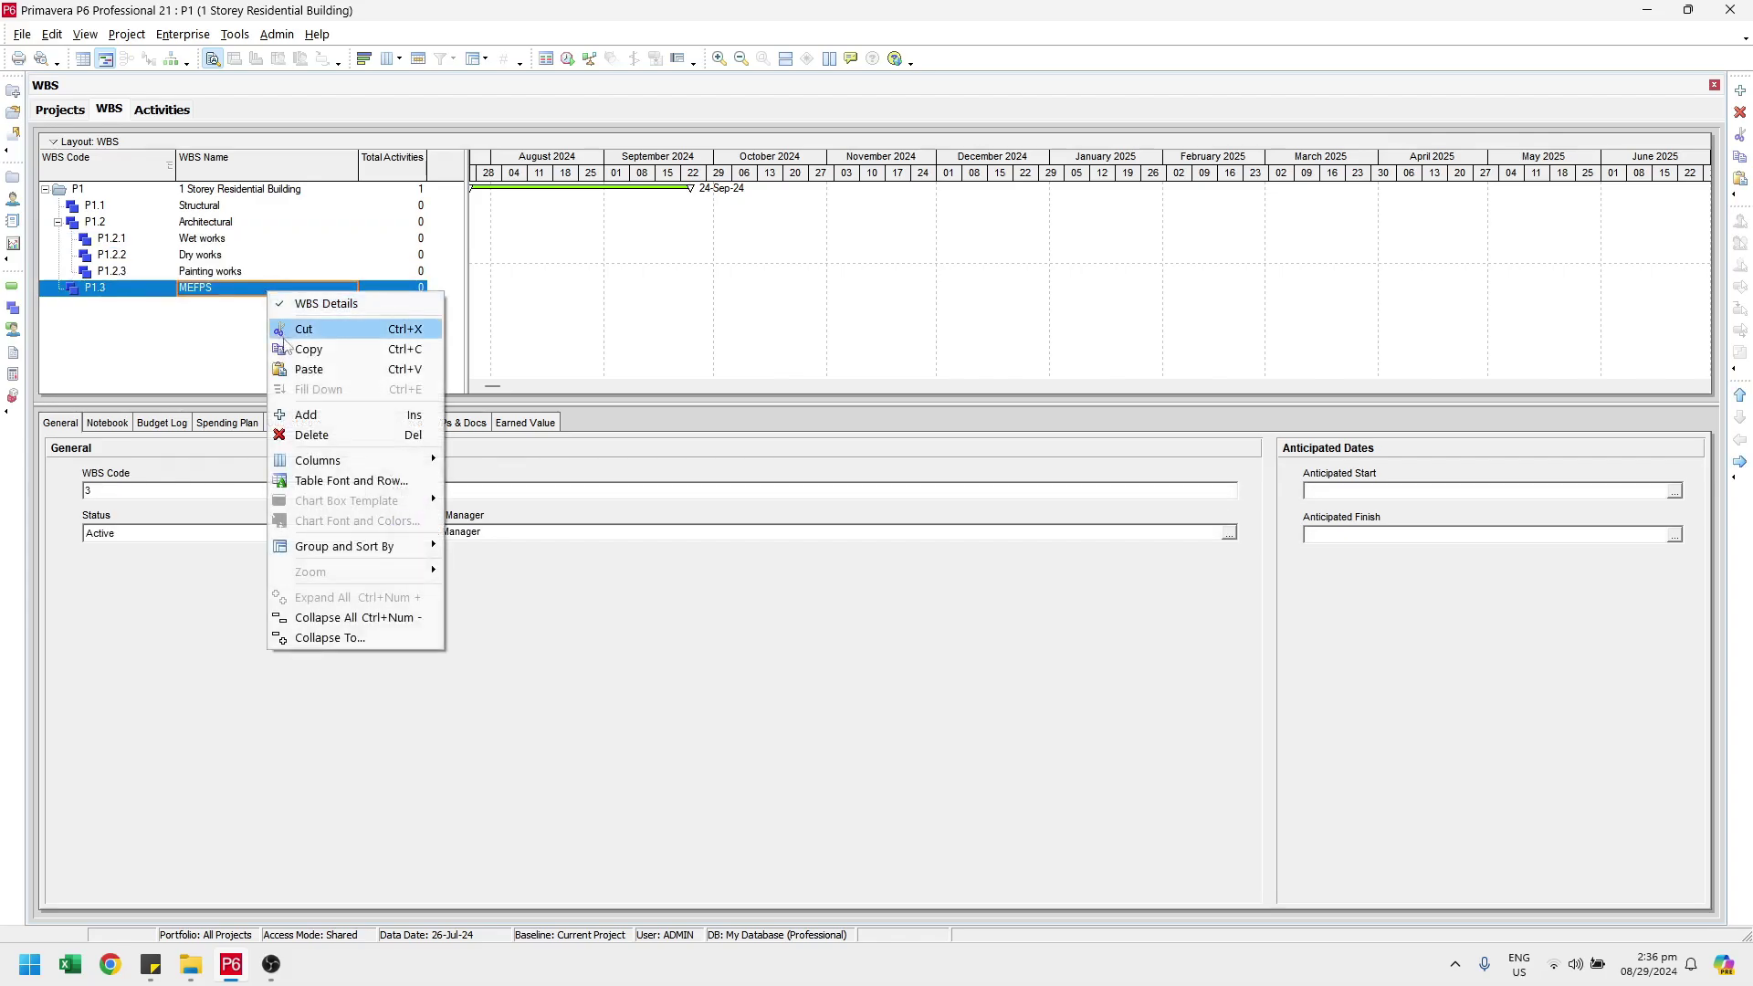
{"action": "left_click", "coordinate": [302, 369]}
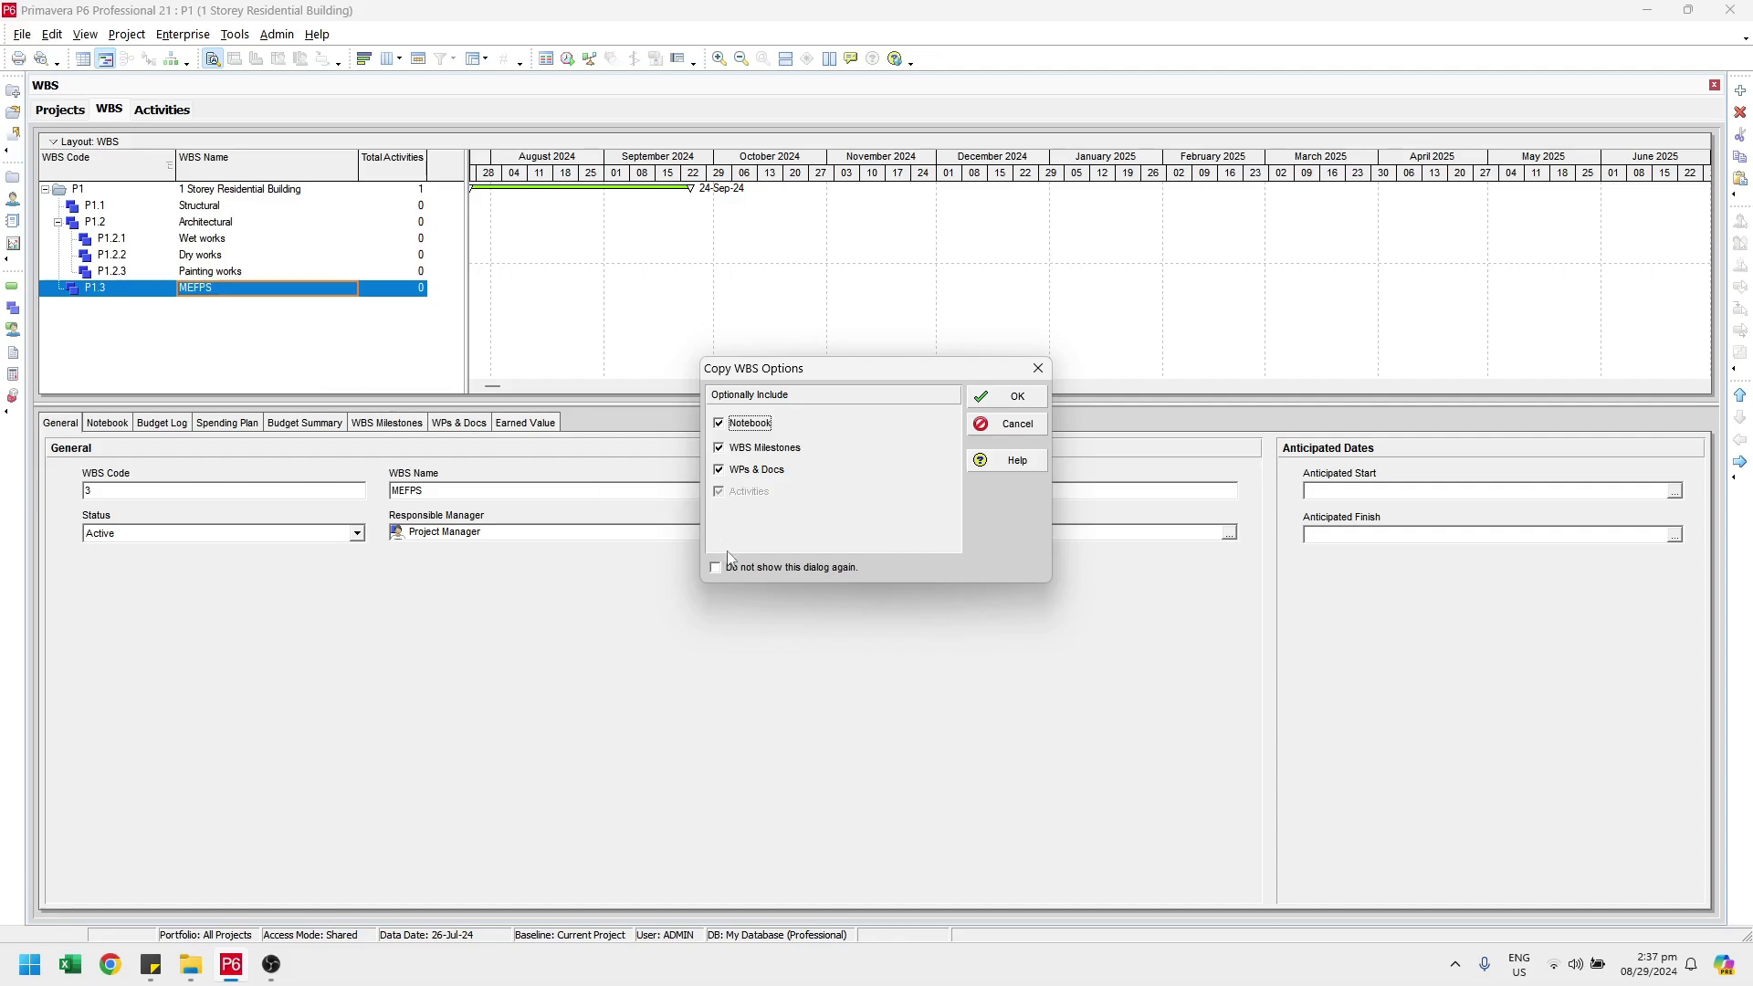
{"action": "left_click", "coordinate": [773, 568]}
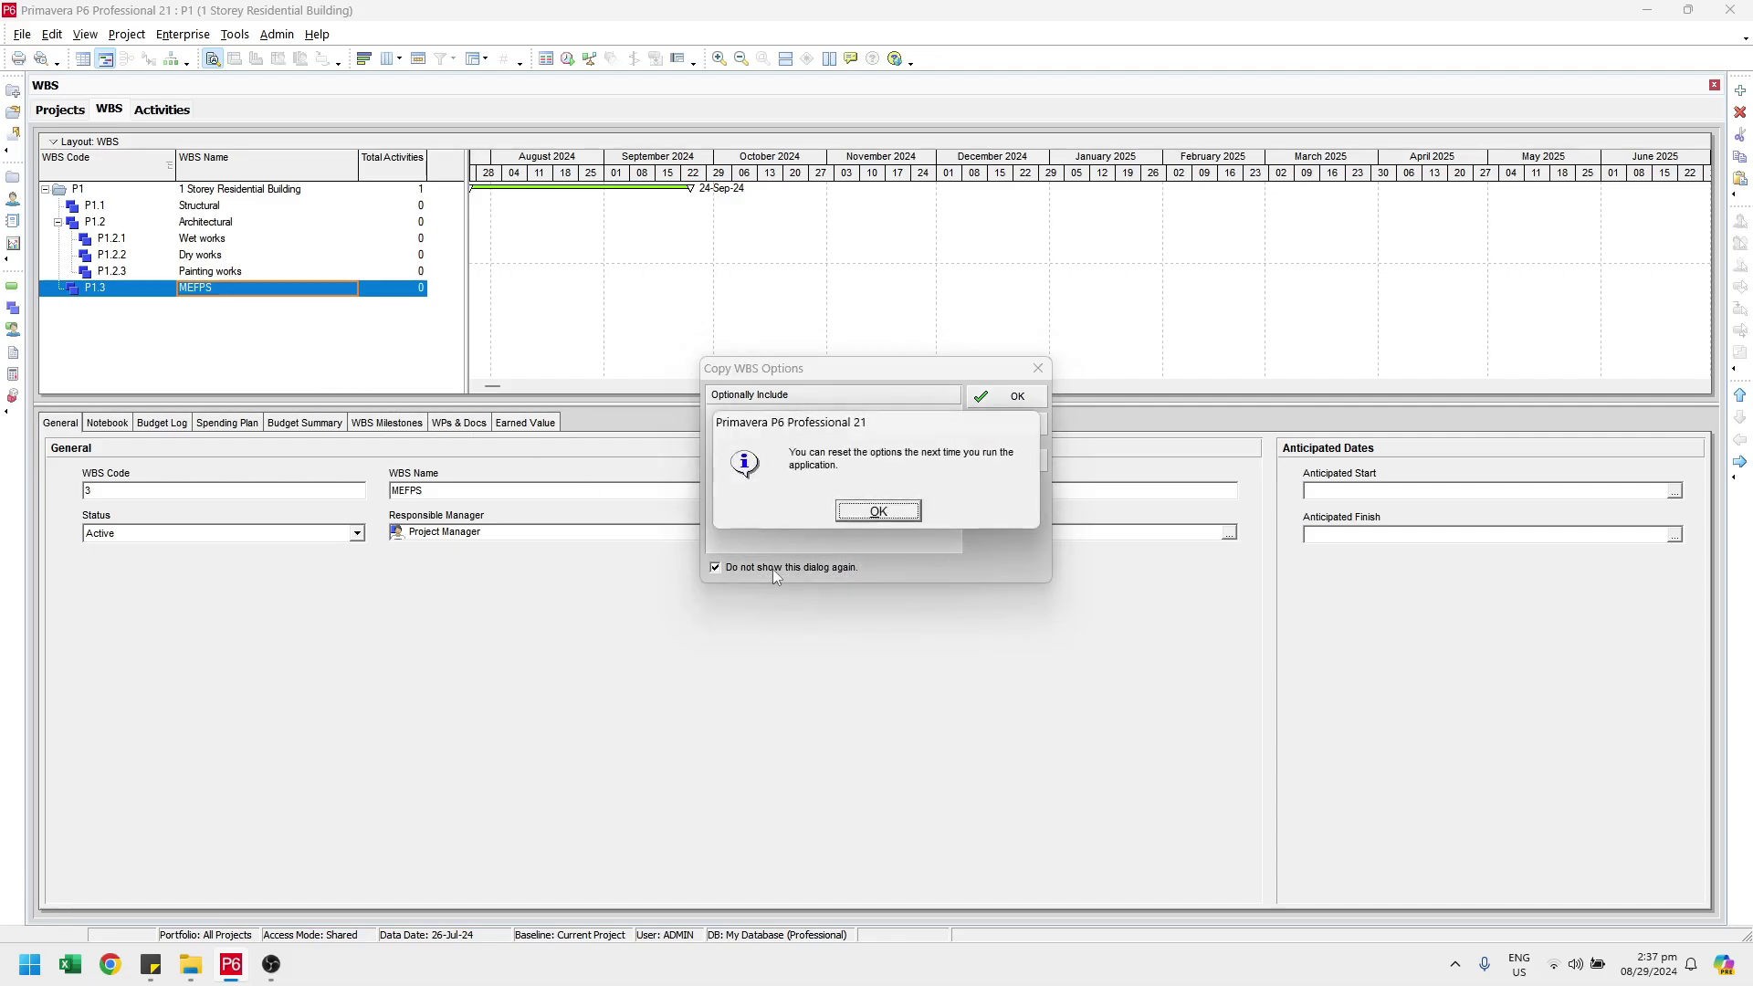
{"action": "left_click", "coordinate": [851, 516]}
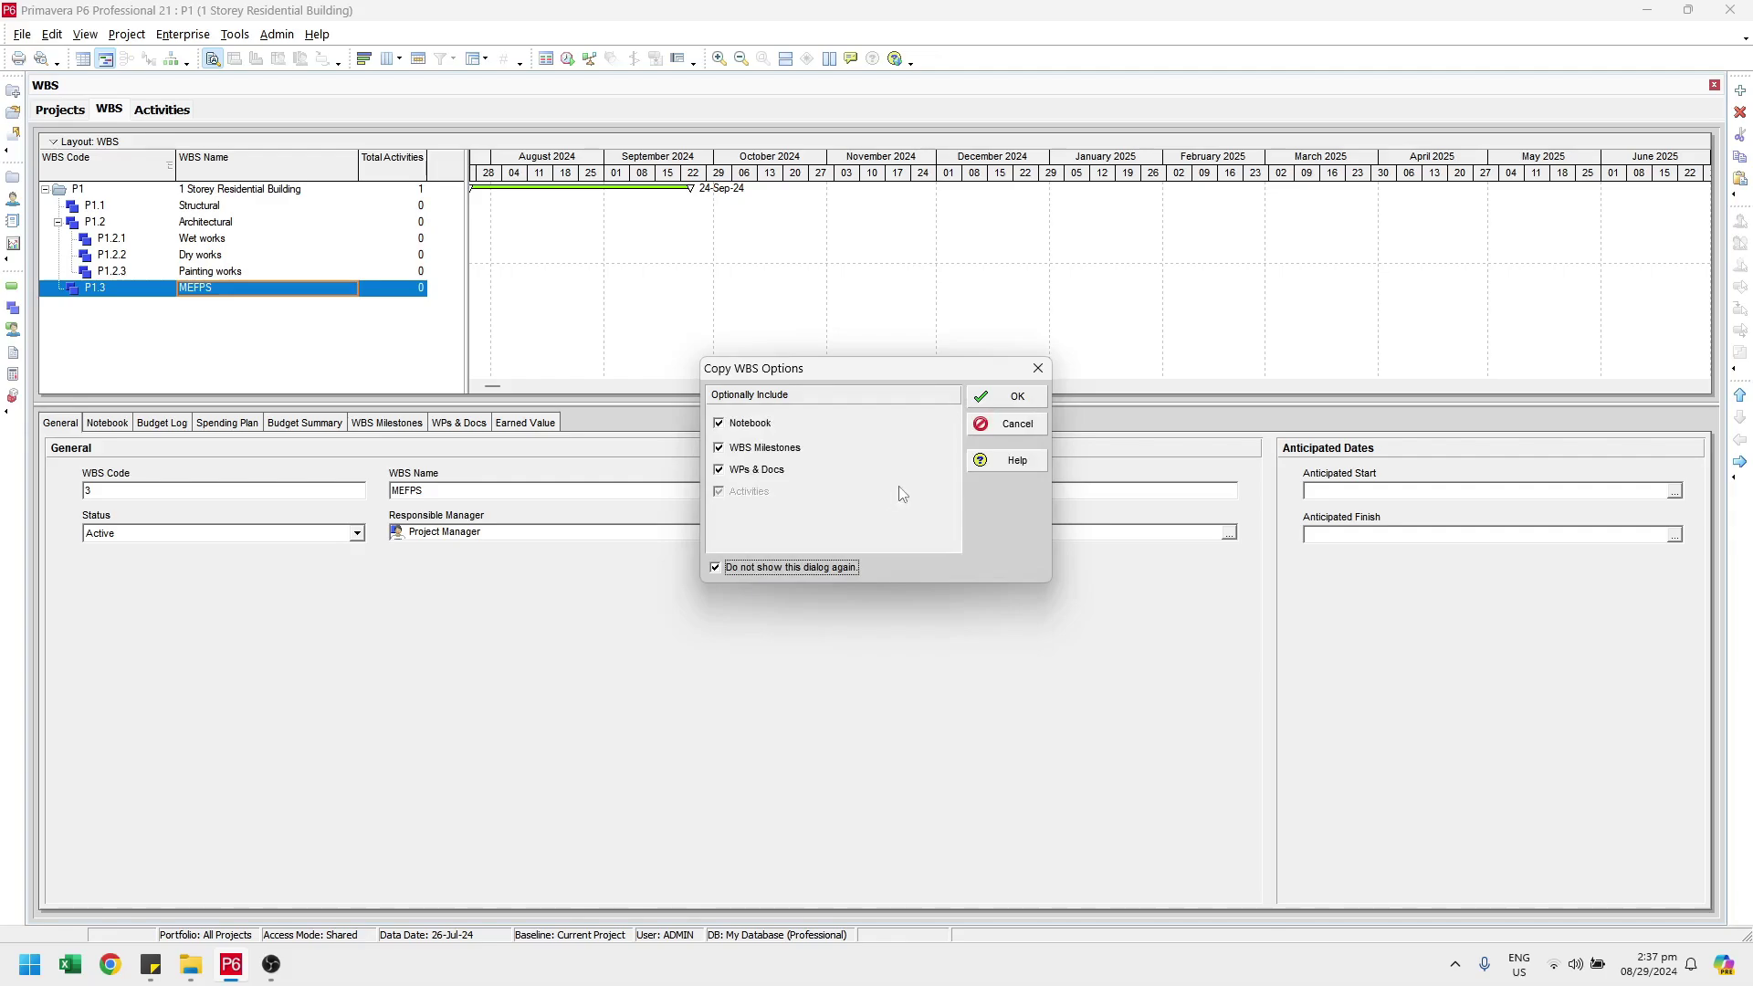
{"action": "left_click", "coordinate": [1022, 401]}
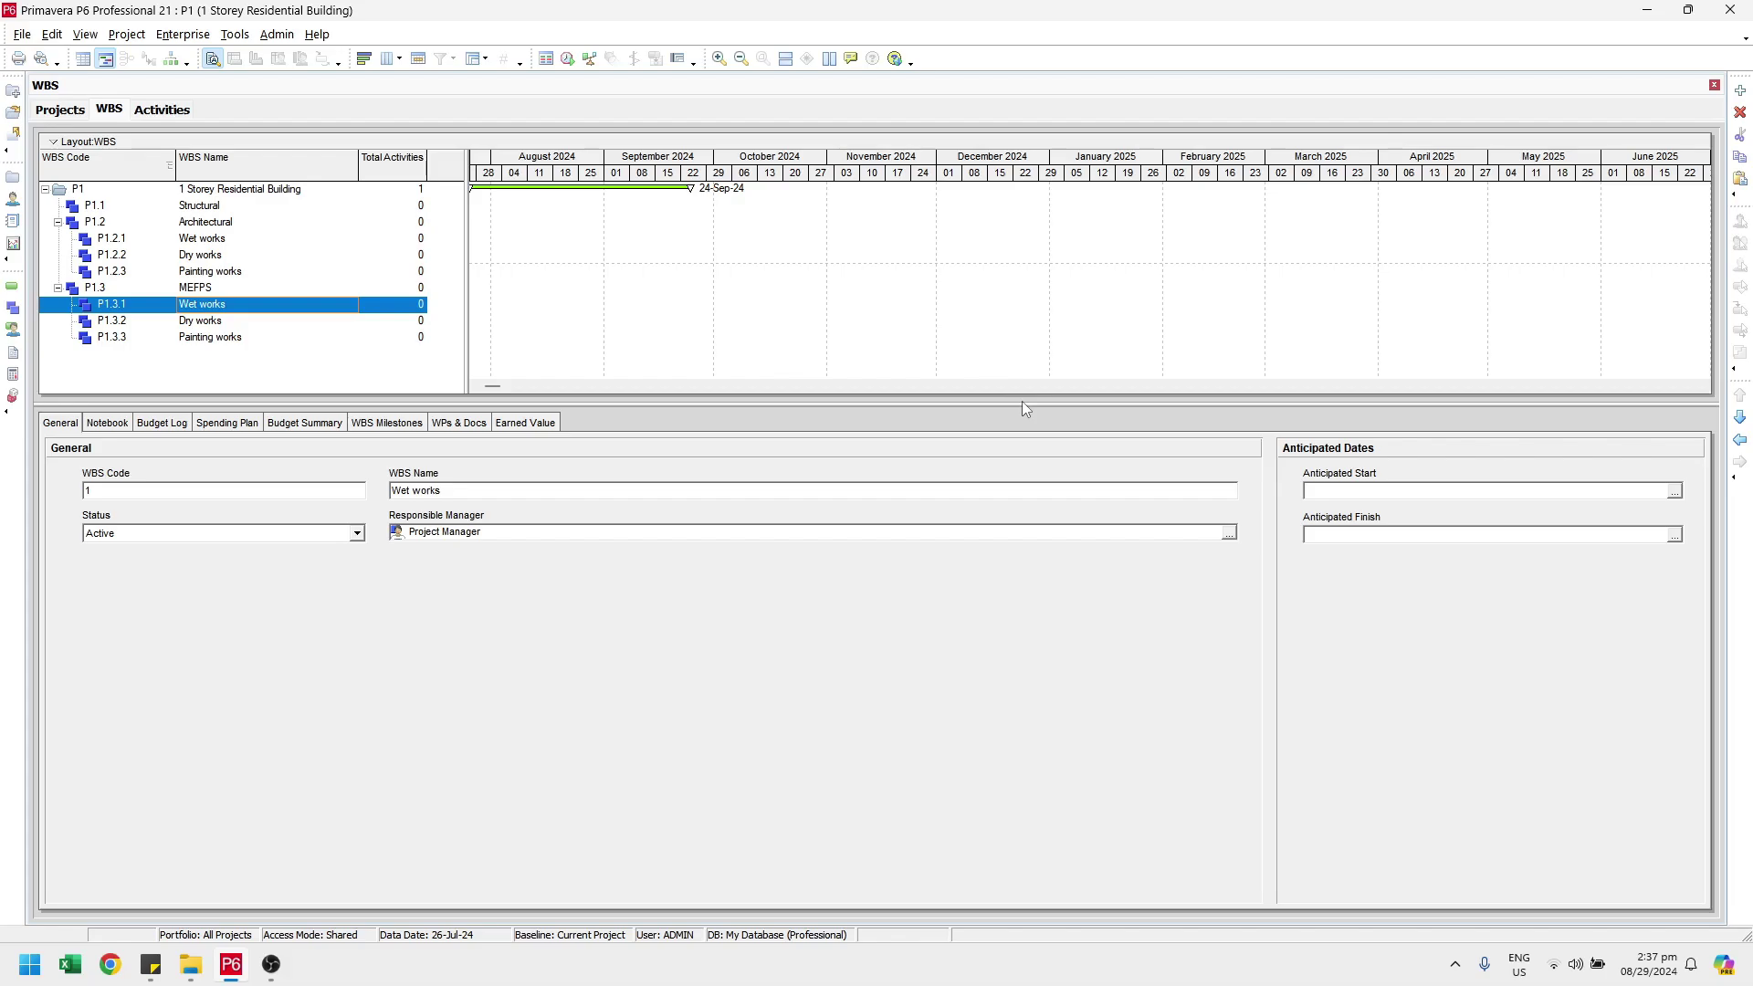
Rename the copied Wet works element under MEFPS as Electrical.
{"action": "left_click", "coordinate": [239, 302]}
{"action": "left_click_drag", "start_coordinate": [239, 301], "coordinate": [179, 303]}
{"action": "type", "text": "Electrical"}
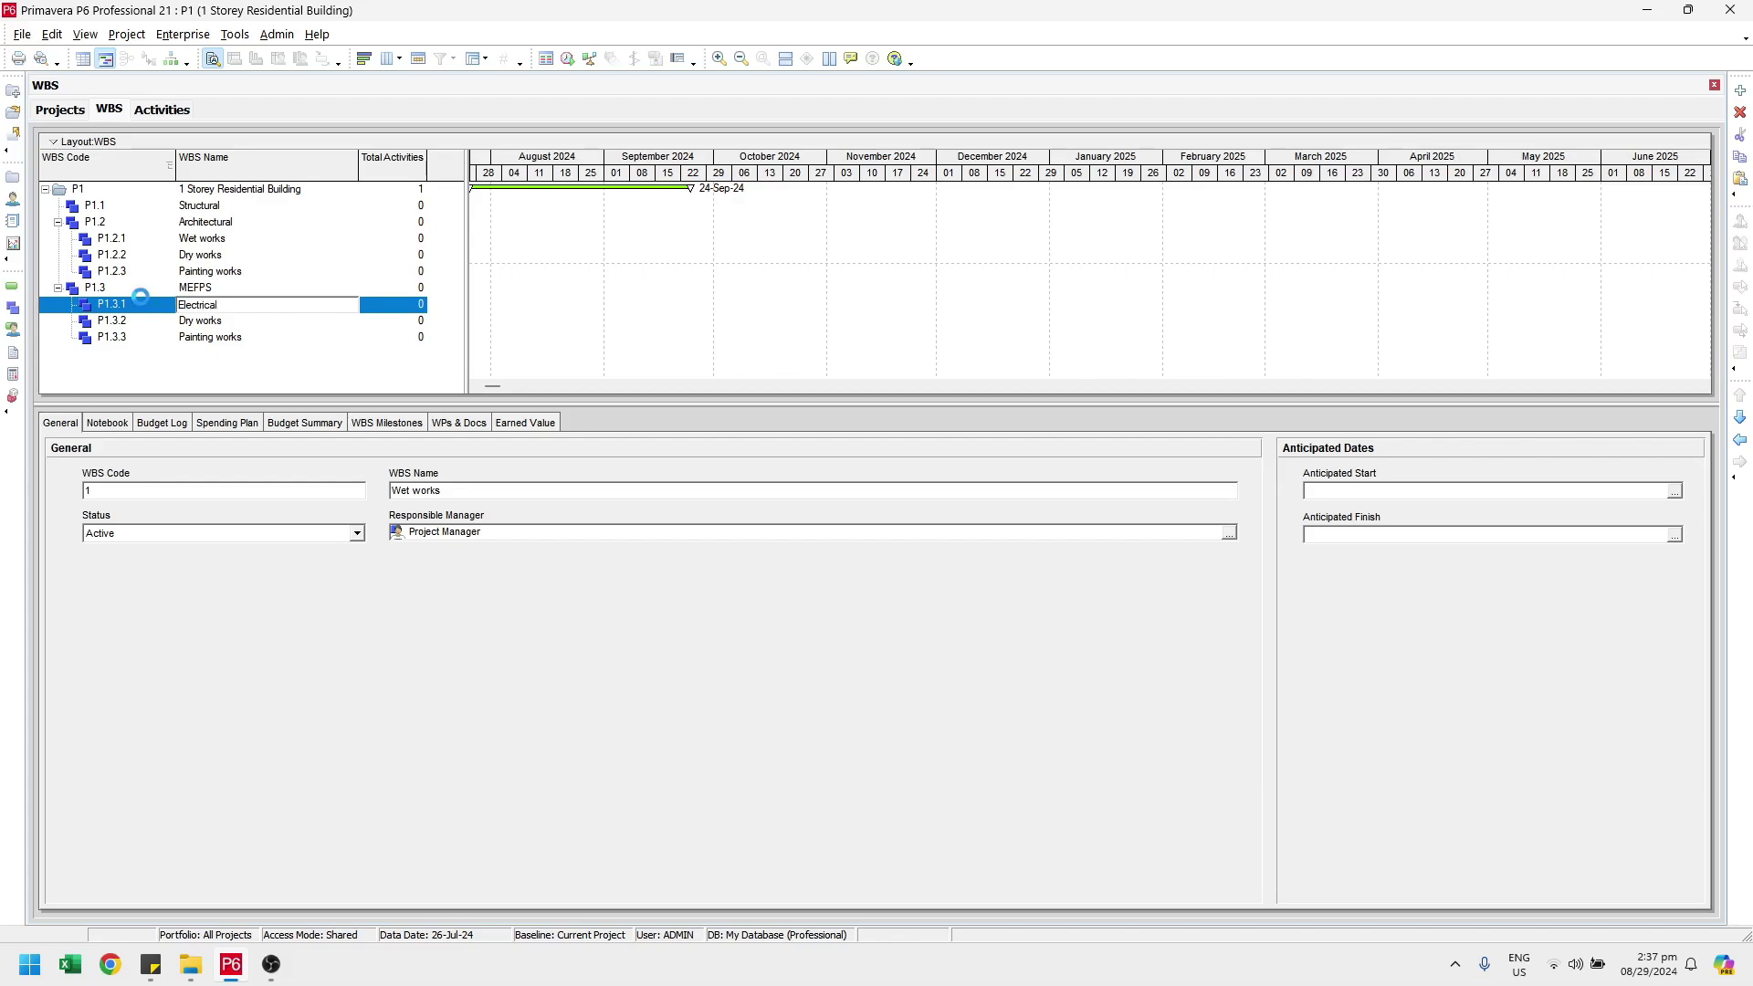
{"action": "key", "text": "Return"}
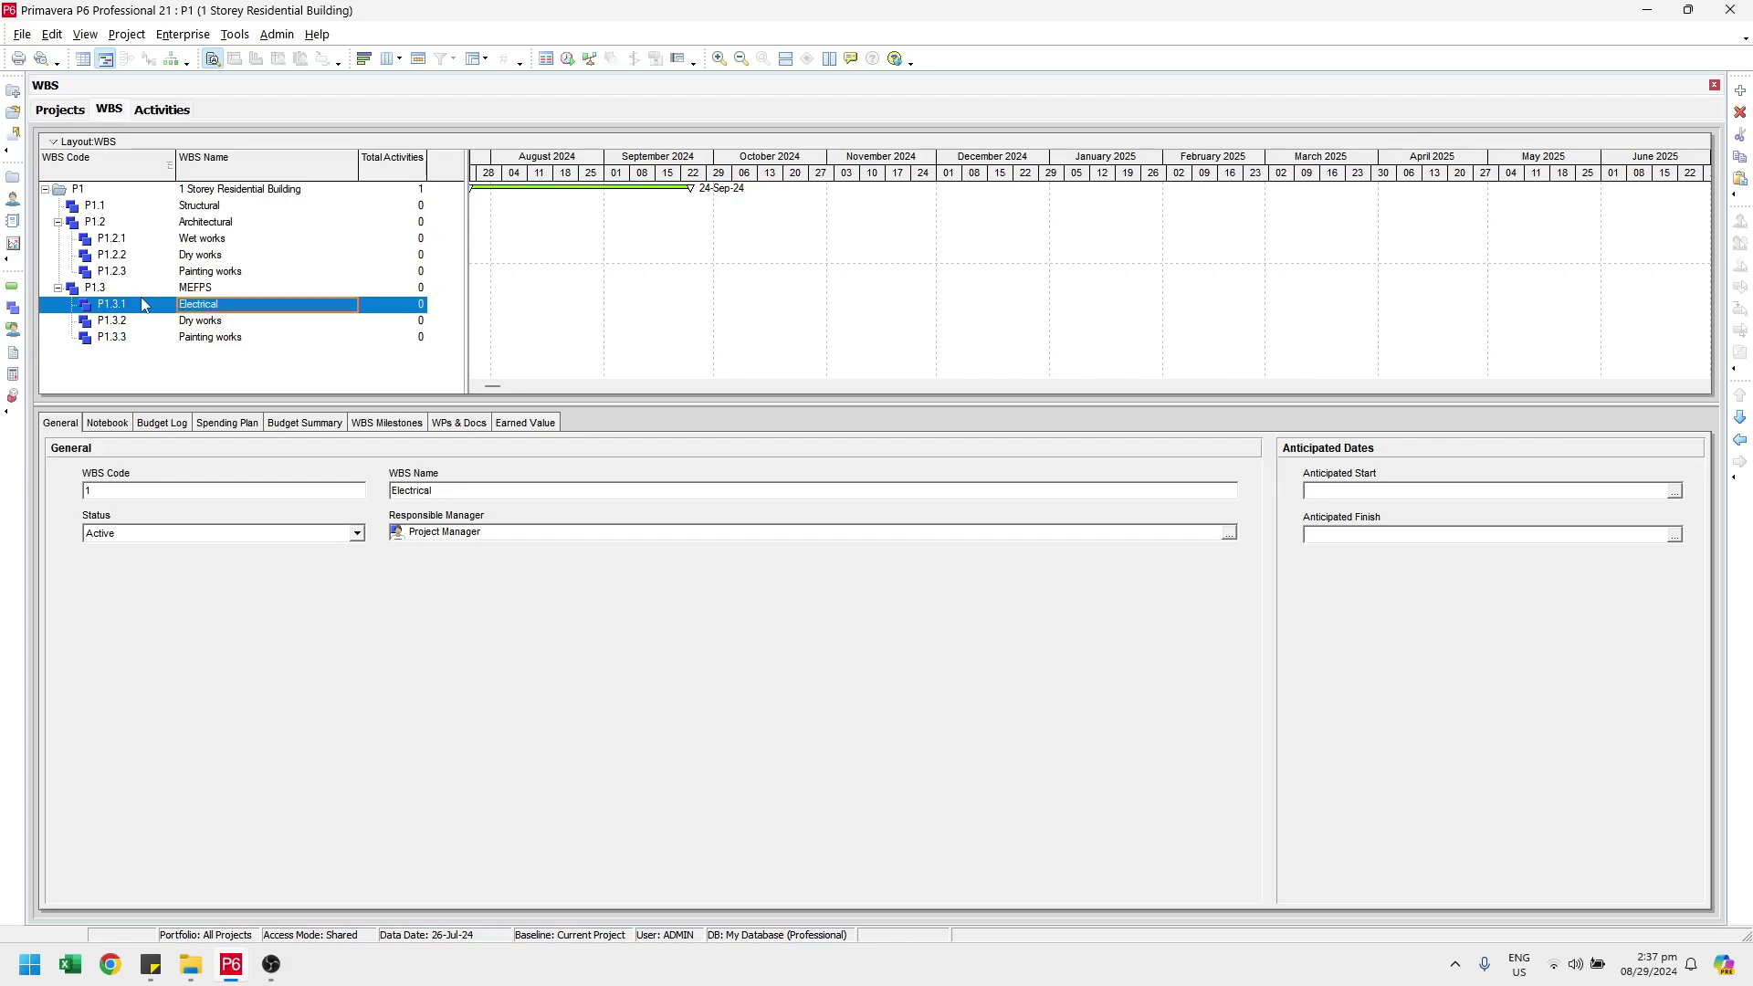
Rename the copied Dry works element under MEFPS as Plumbing.
{"action": "left_click", "coordinate": [235, 321]}
{"action": "left_click", "coordinate": [237, 321]}
{"action": "type", "text": "Plumbing"}
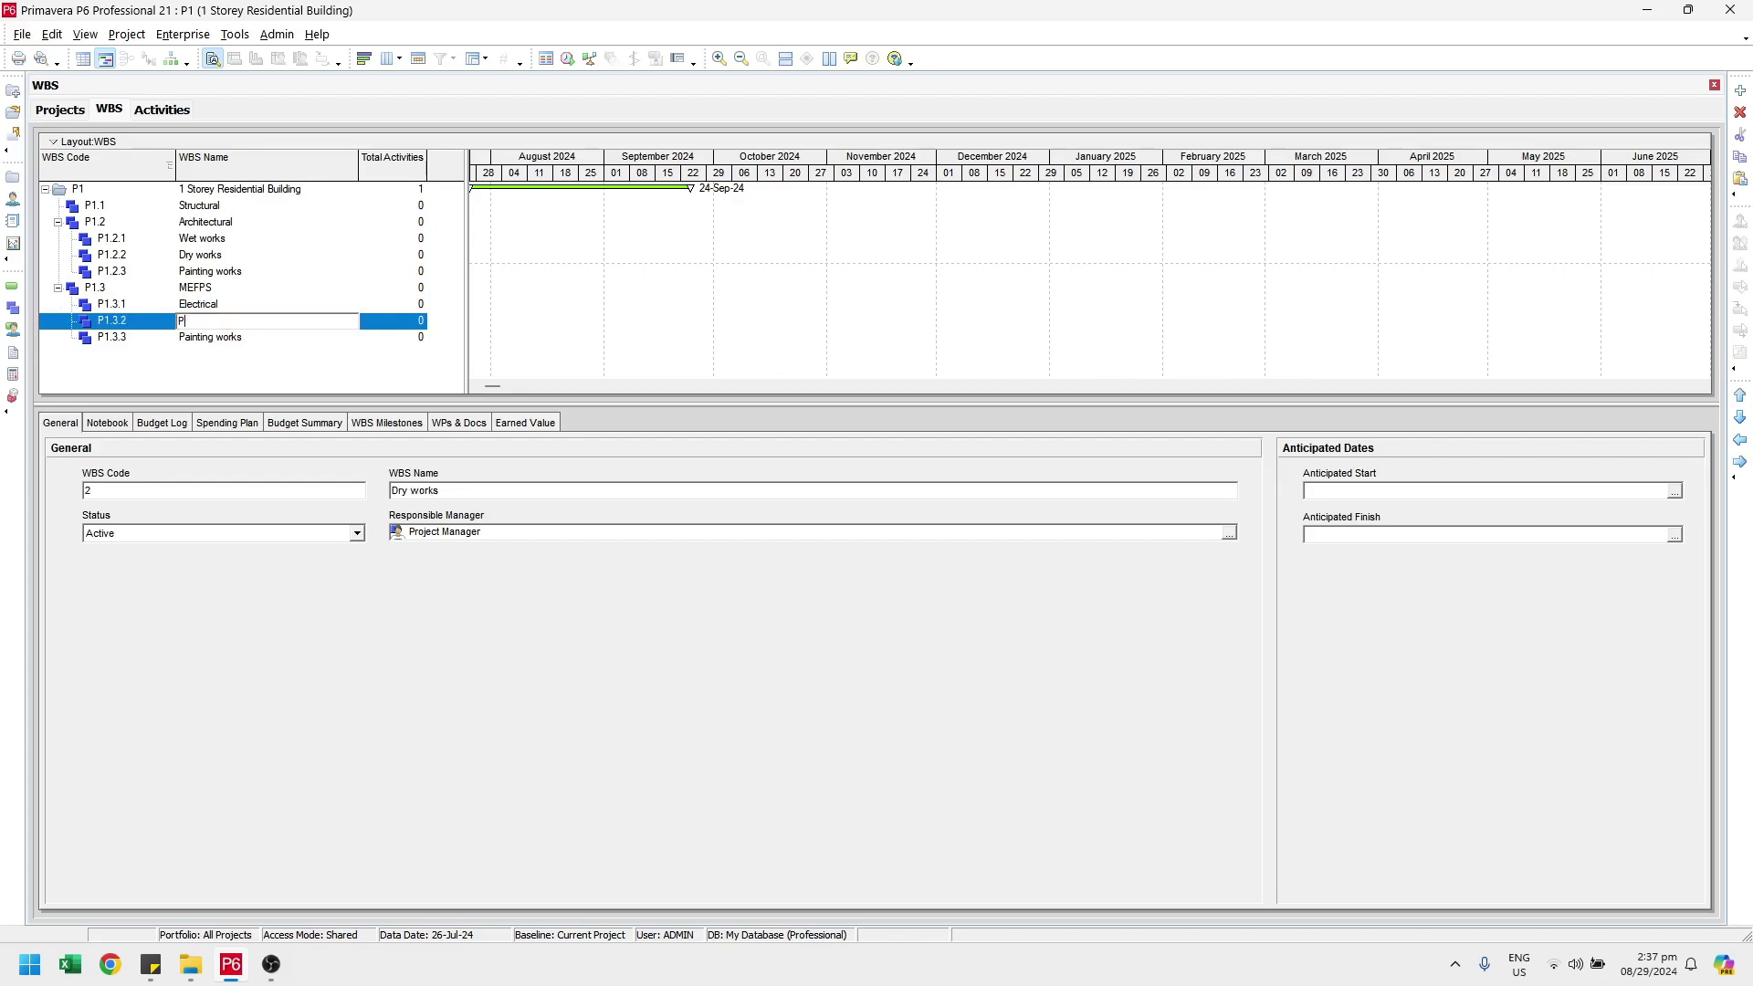
{"action": "key", "text": "Return"}
Rename the copied Painting works element under MEFPS as Potable water.
{"action": "left_click", "coordinate": [257, 339]}
{"action": "left_click", "coordinate": [258, 339]}
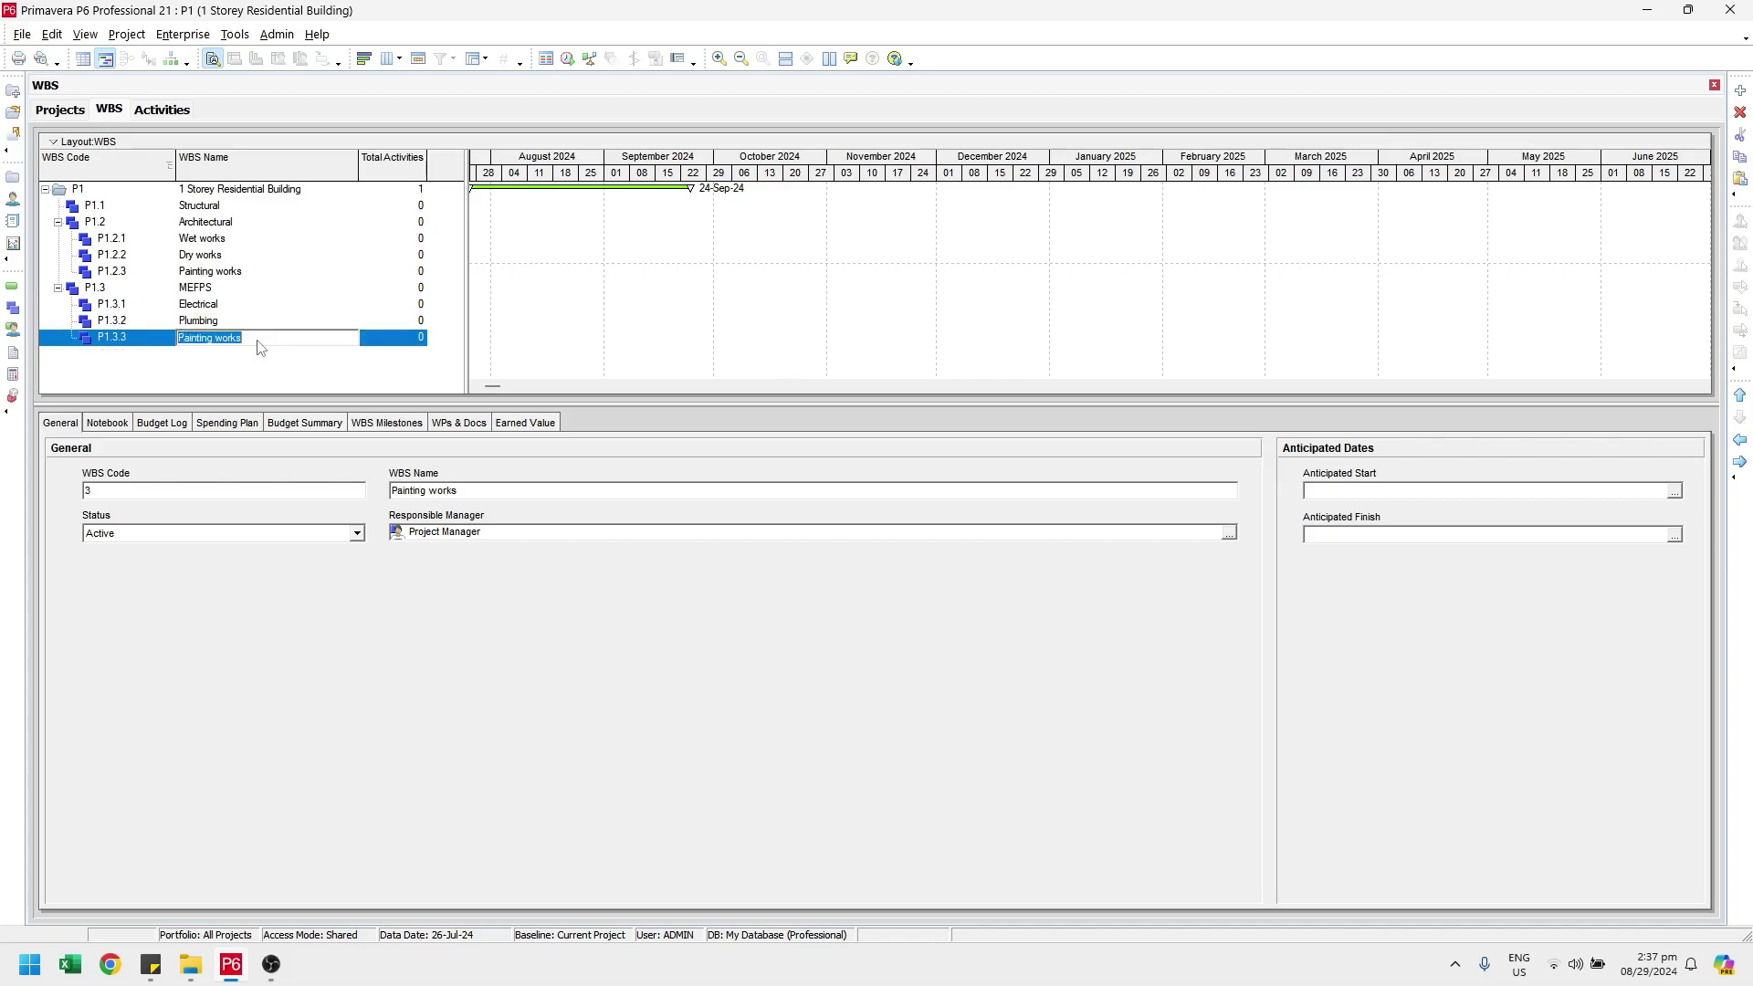
{"action": "type", "text": "Potable water"}
{"action": "key", "text": "Return"}
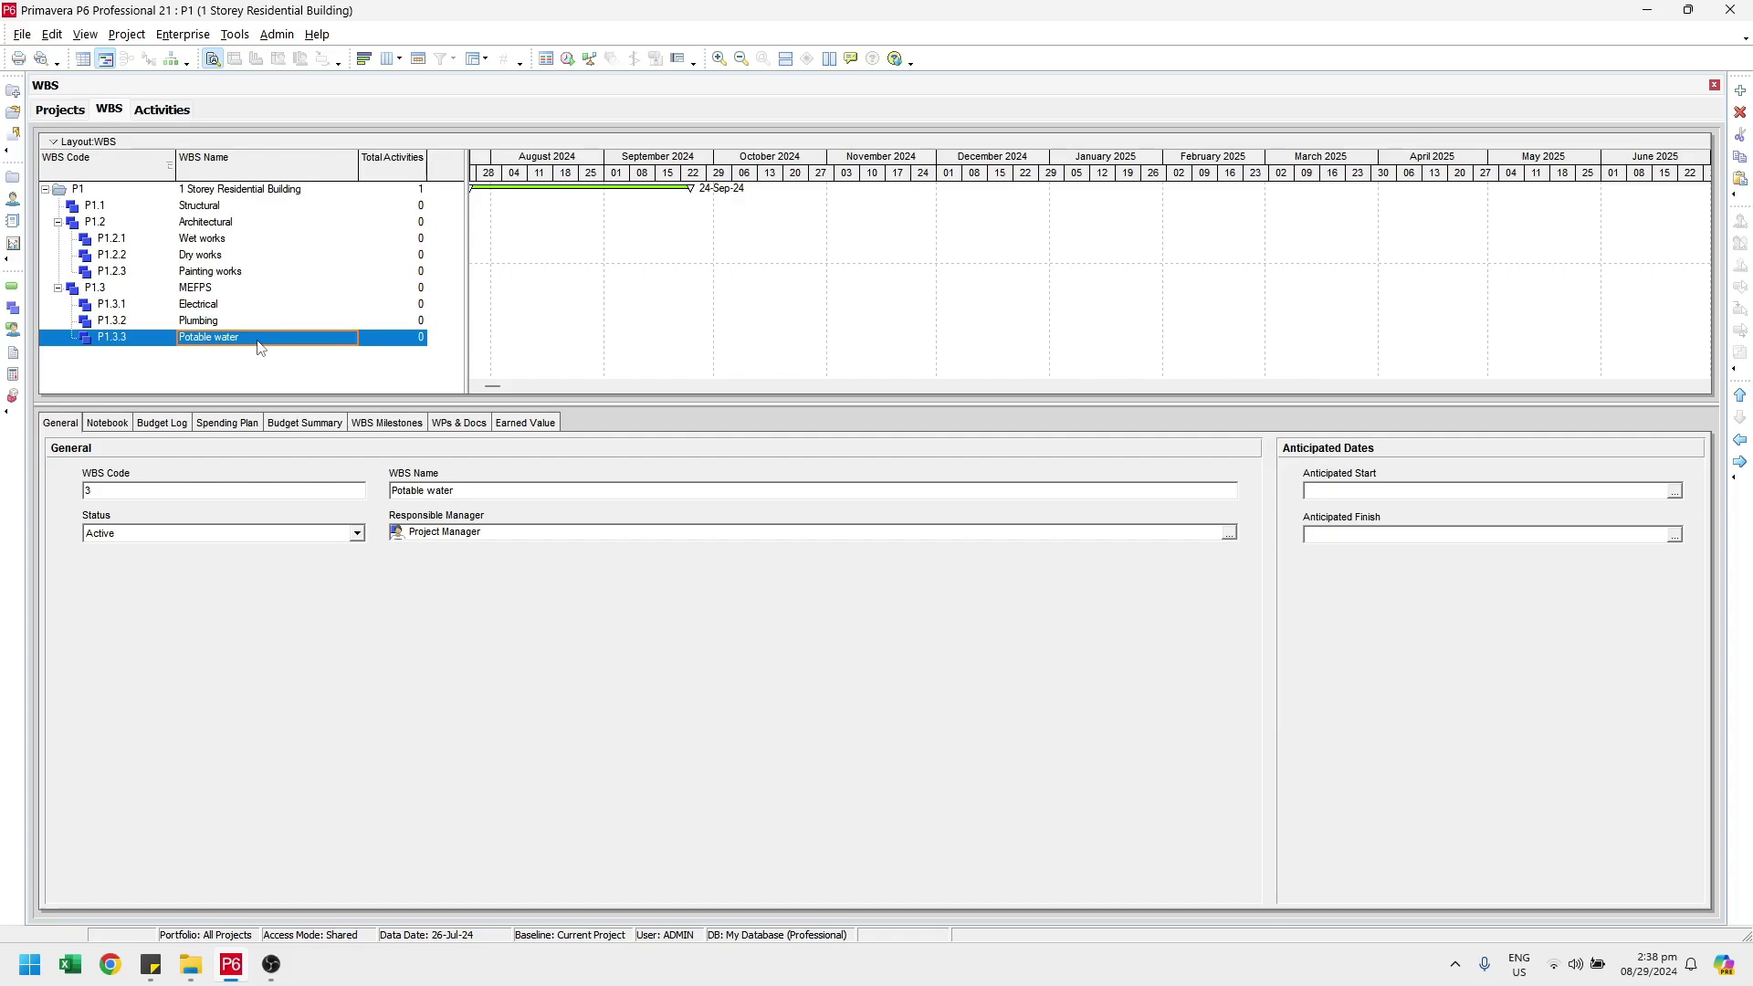
{"action": "left_click", "coordinate": [225, 310], "text": "shift"}
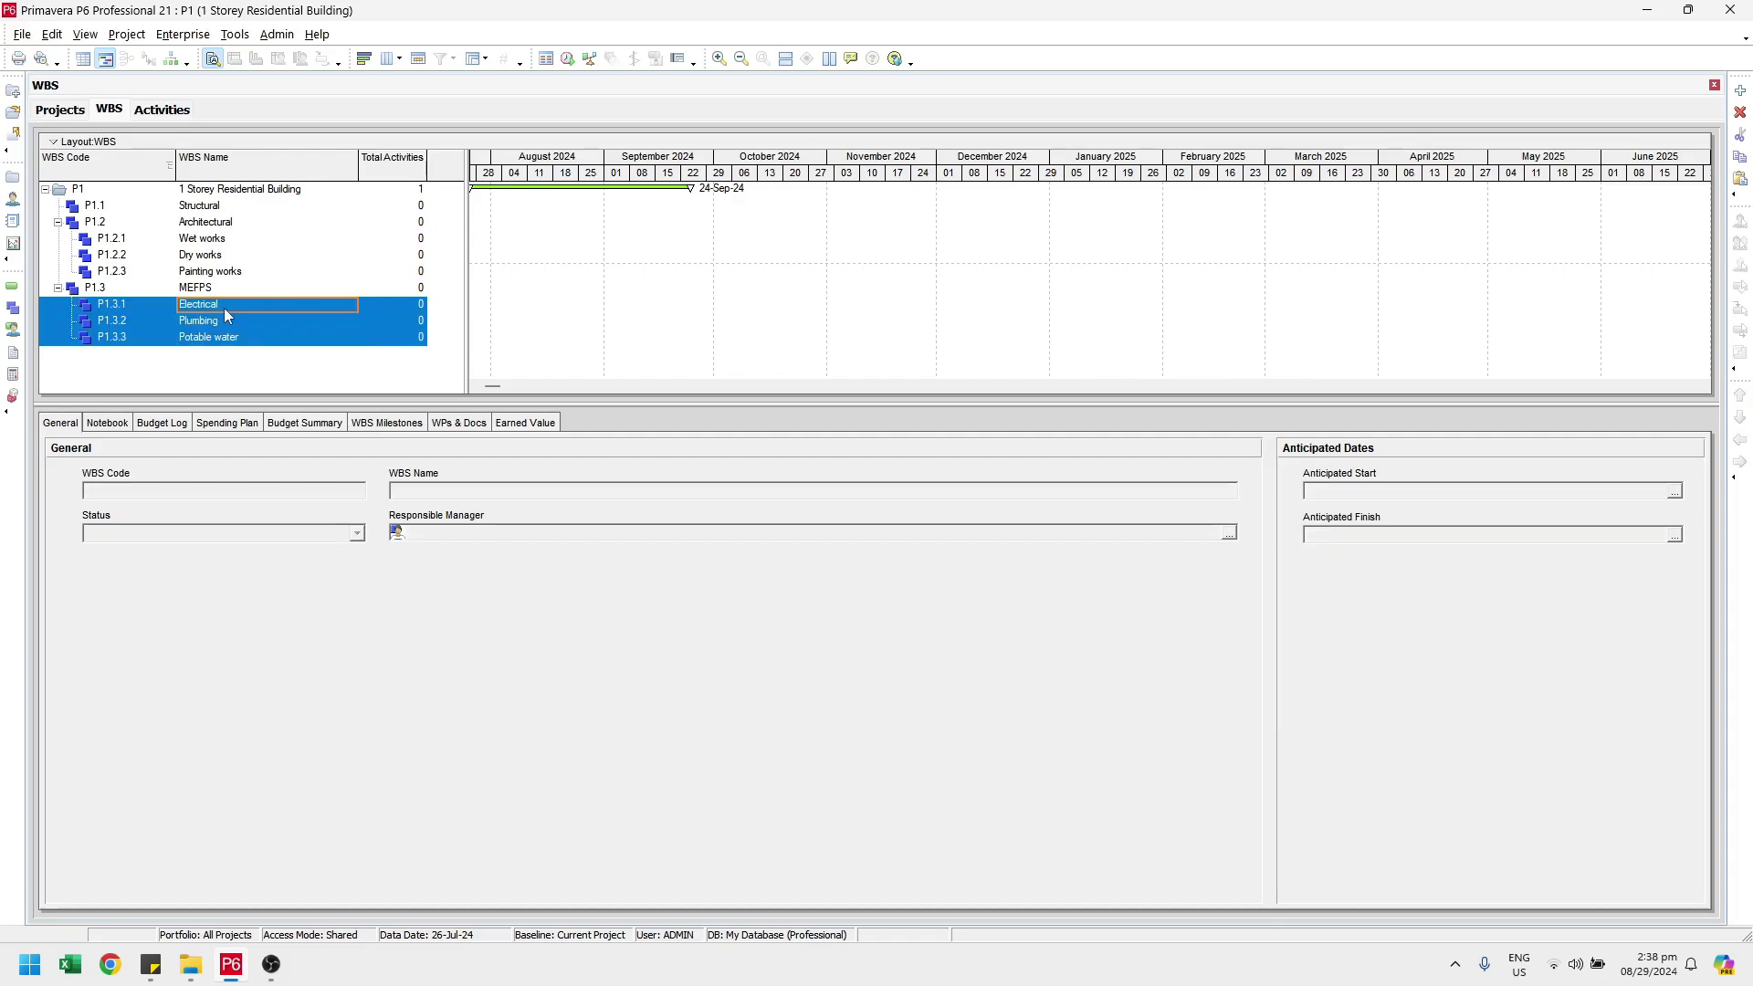
{"action": "right_click", "coordinate": [51, 305]}
{"action": "left_click_drag", "start_coordinate": [51, 305], "coordinate": [91, 339]}
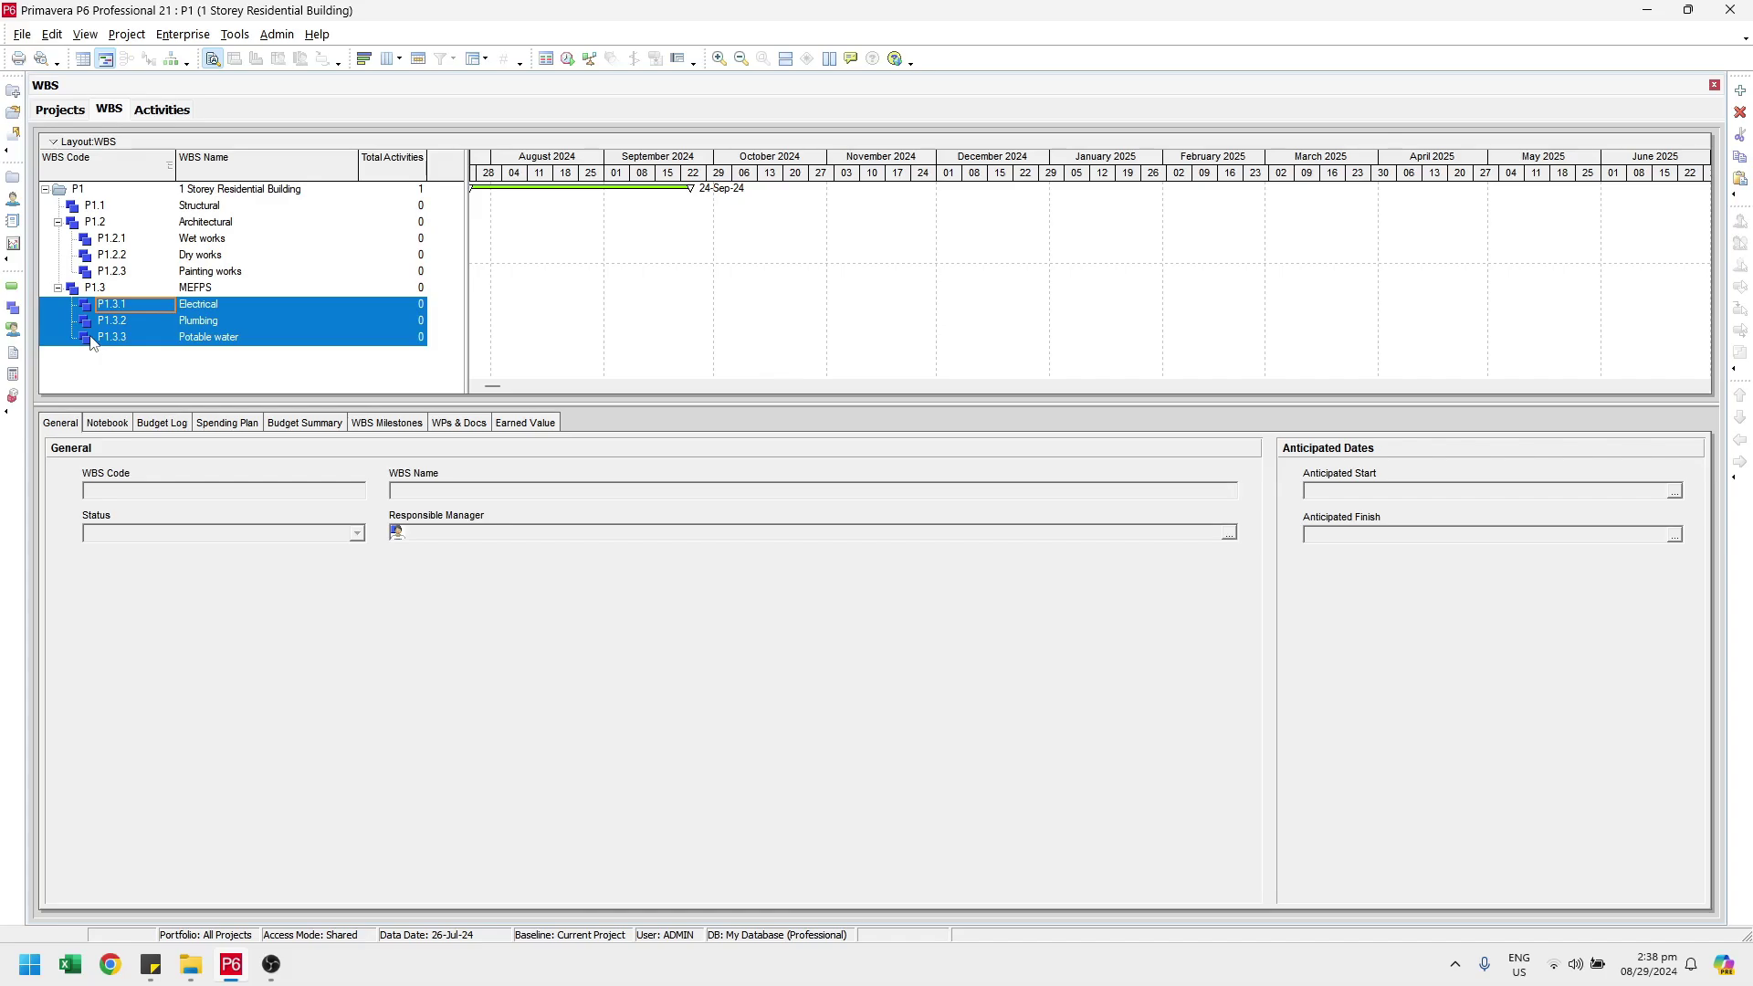
Group the project's activities by WBS at all levels and apply the grouping to the activity table.
{"action": "left_click", "coordinate": [157, 111]}
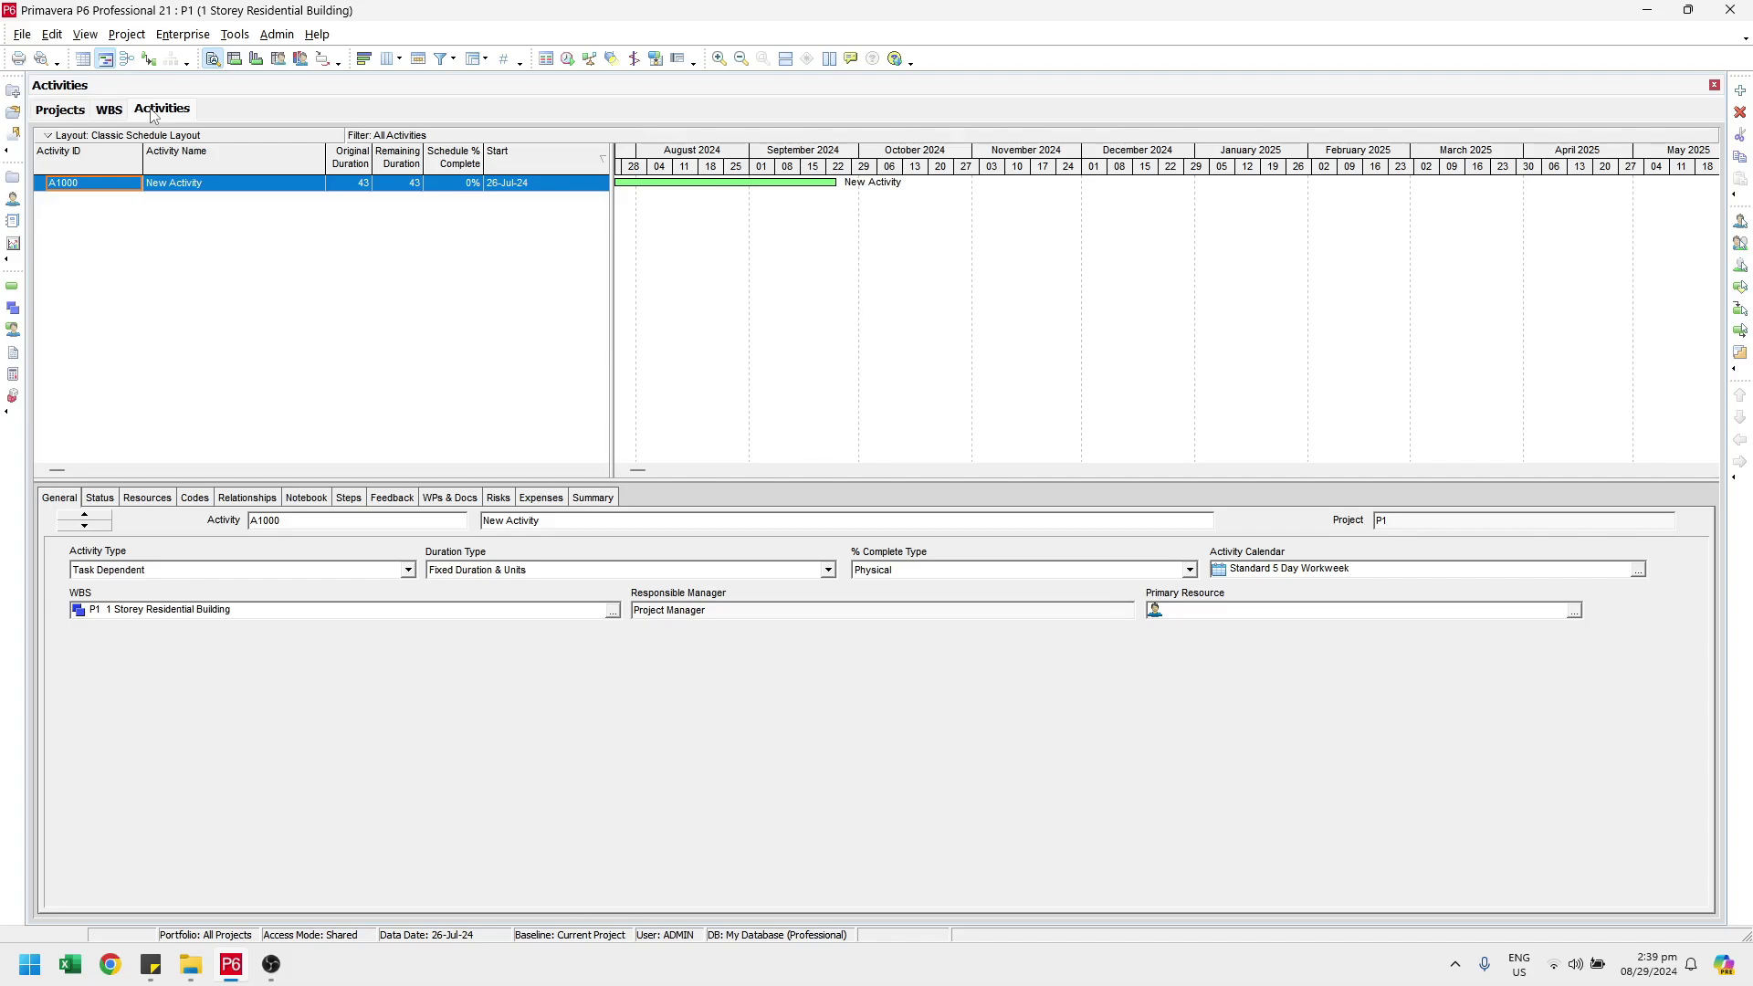
{"action": "left_click", "coordinate": [482, 62]}
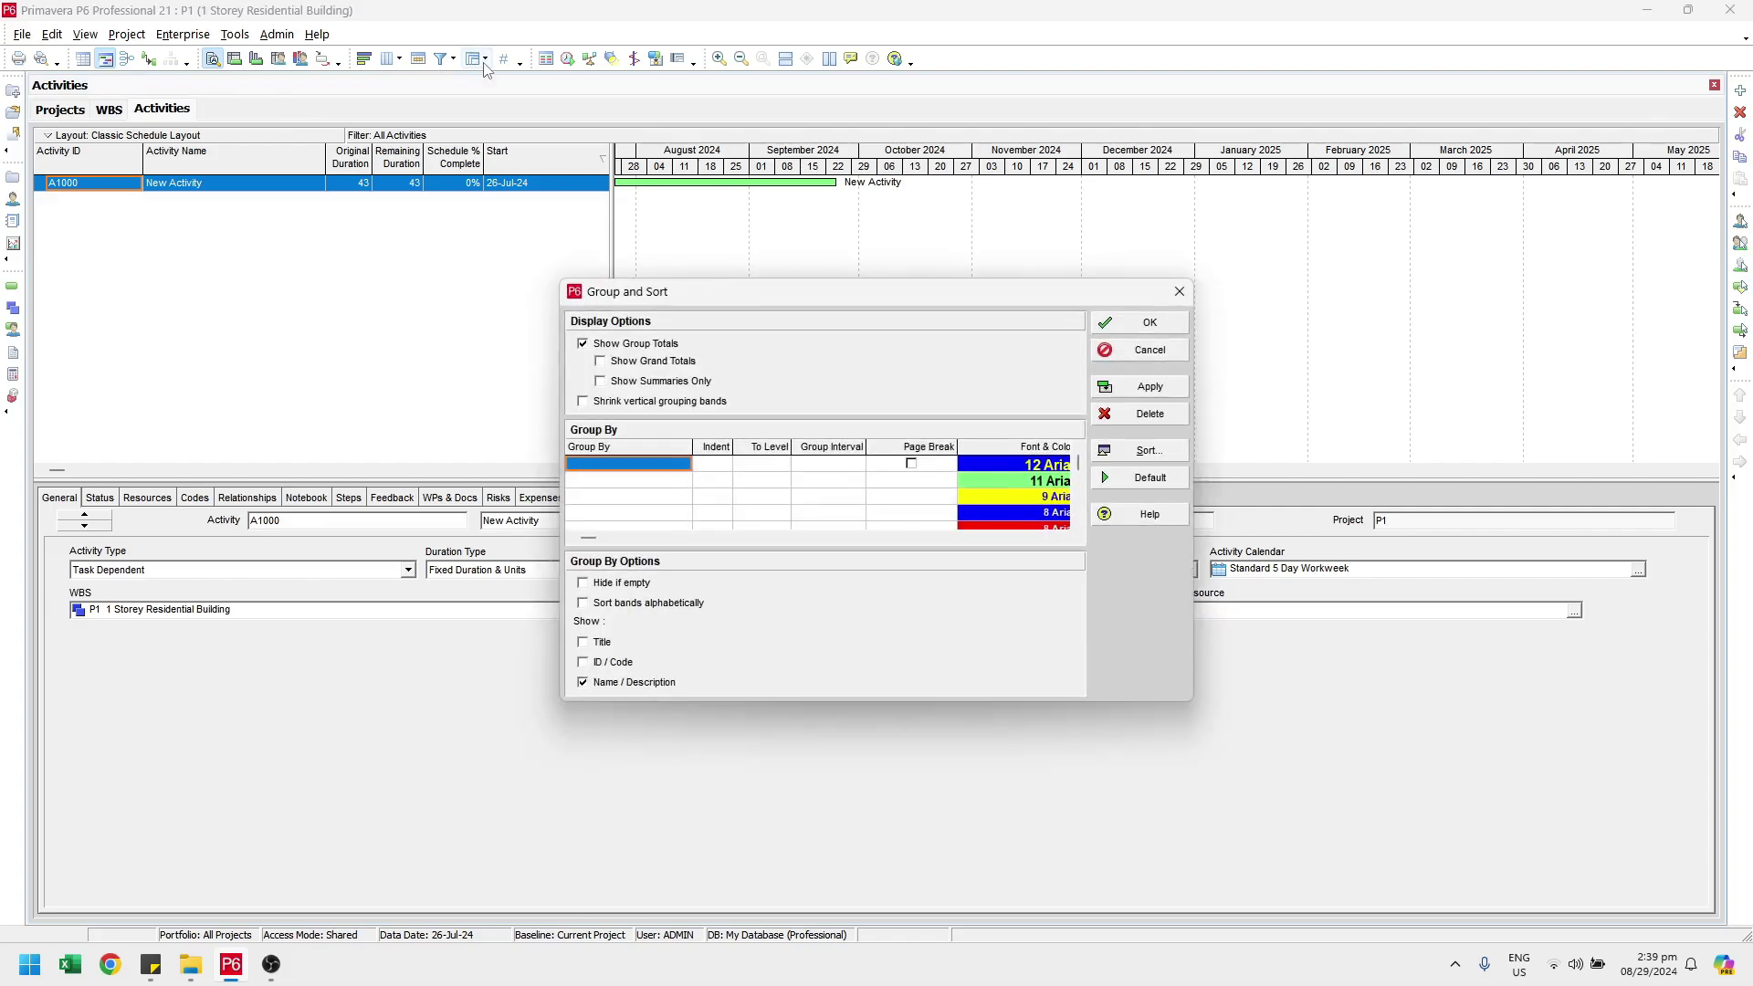
{"action": "left_click", "coordinate": [616, 469]}
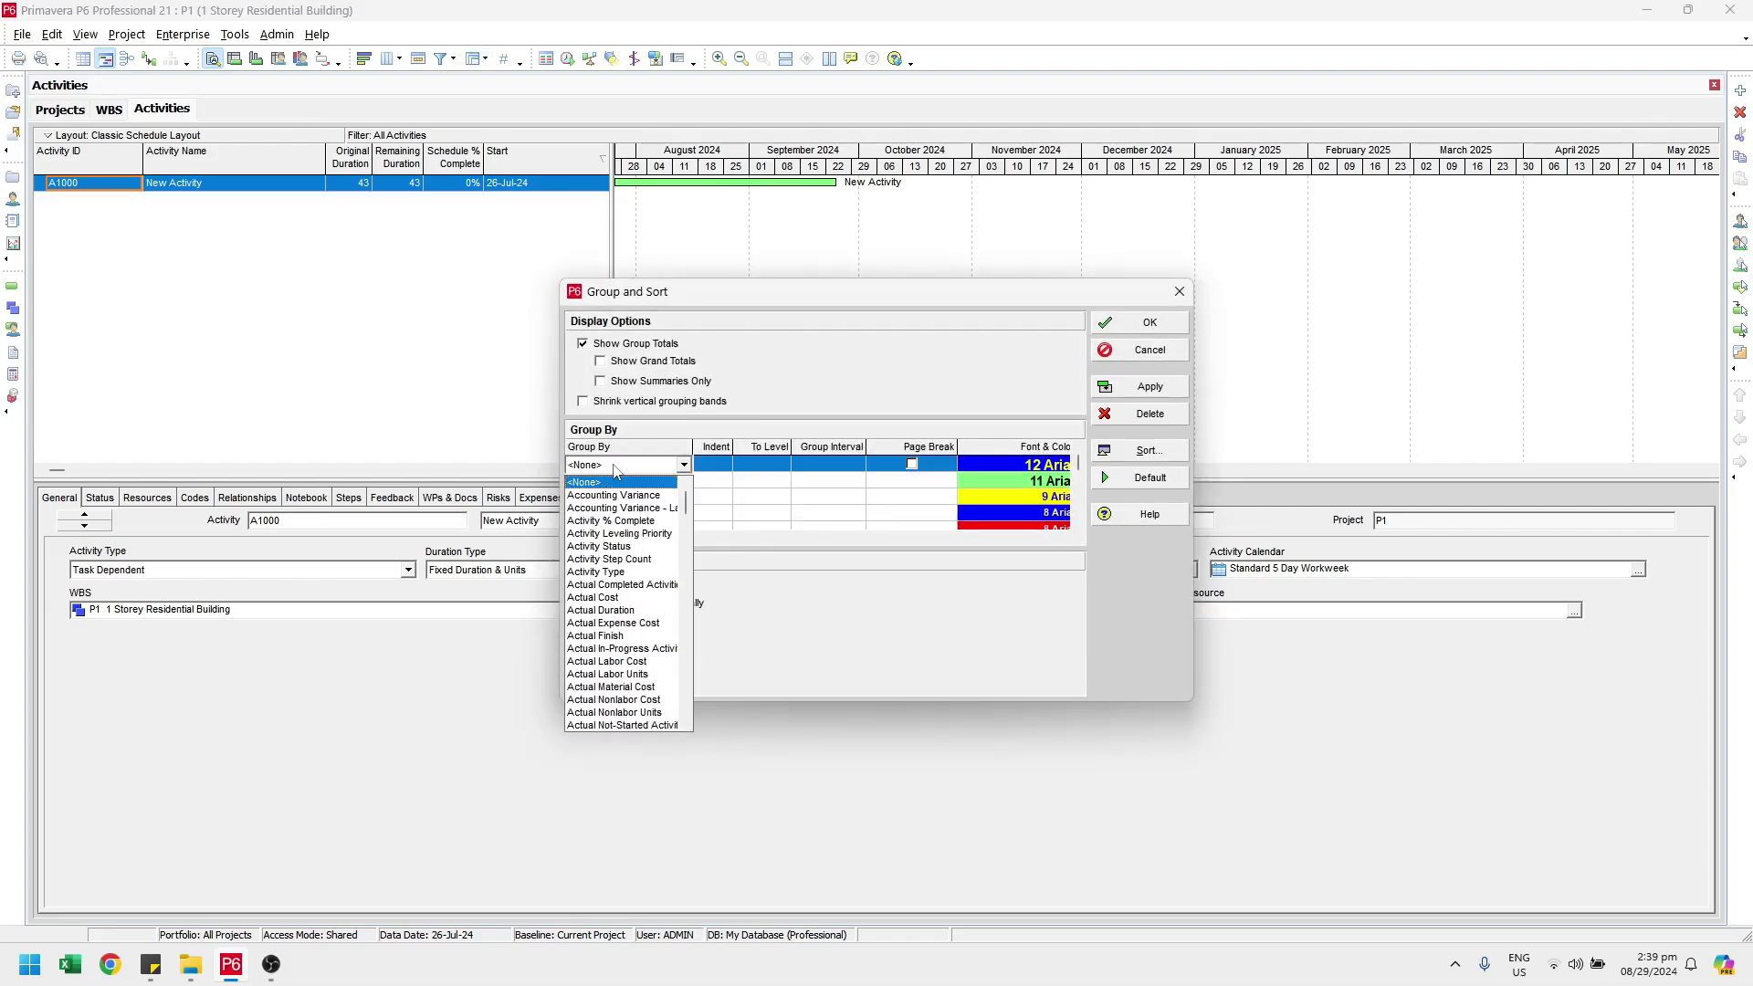
{"action": "key", "text": "w"}
{"action": "key", "text": "b"}
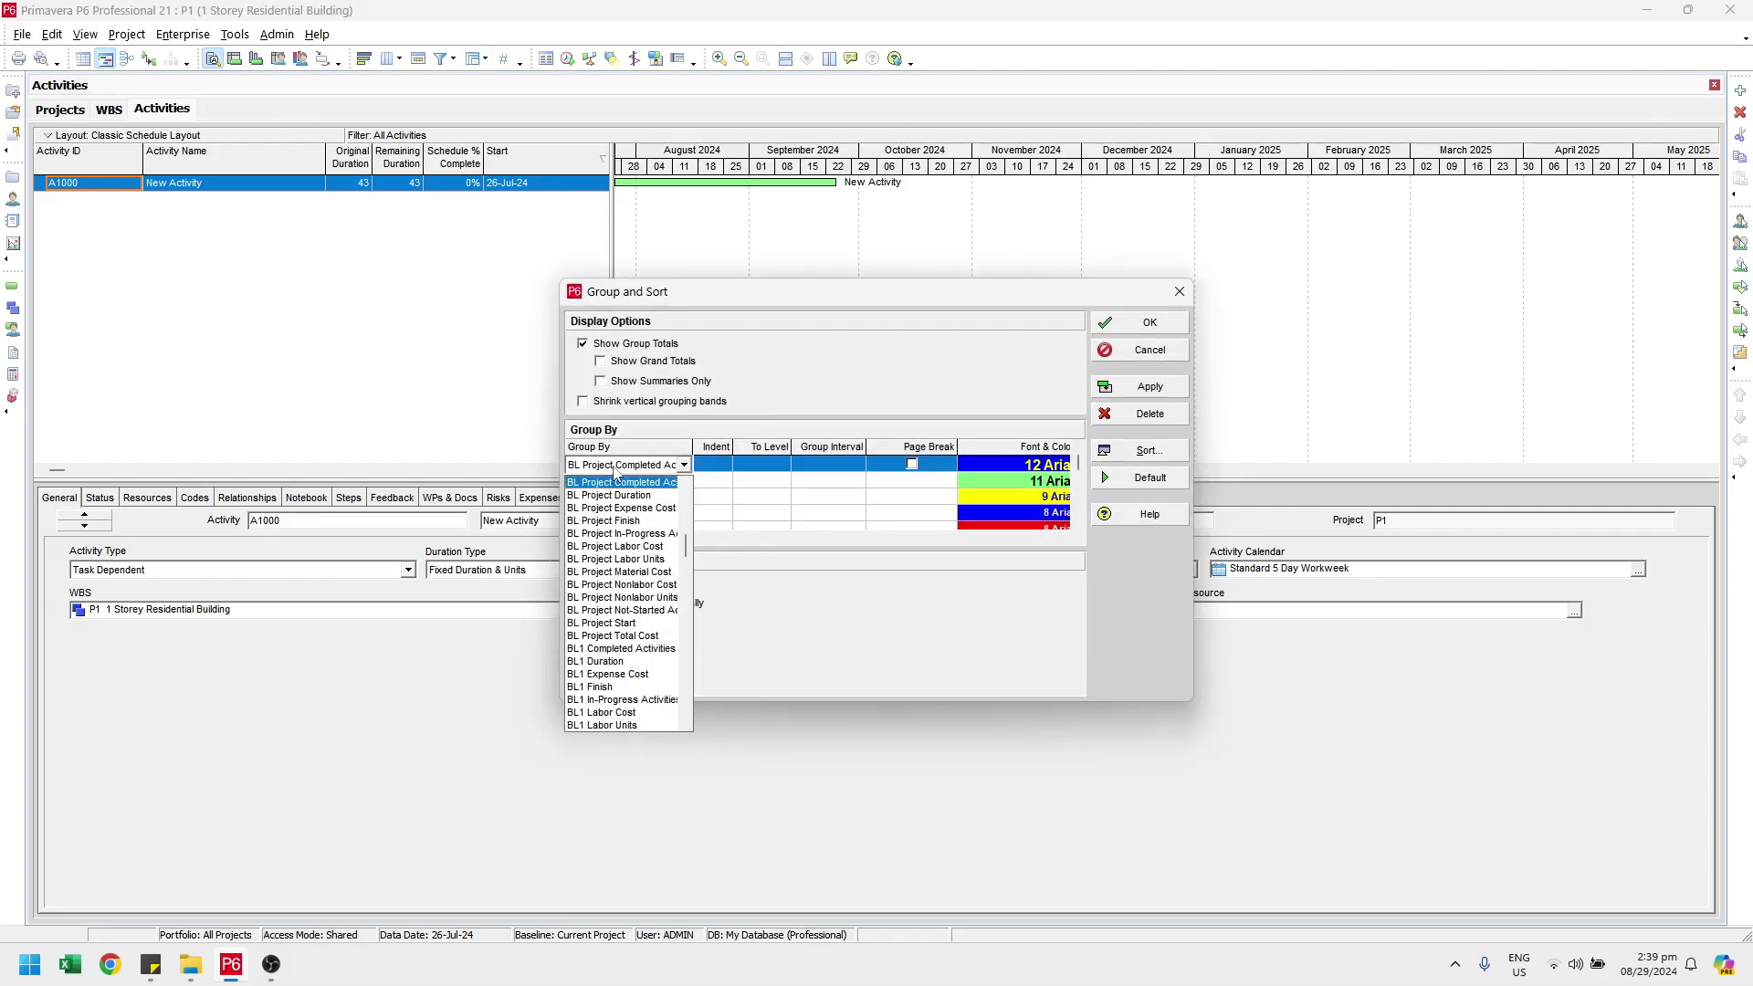
{"action": "key", "text": "w"}
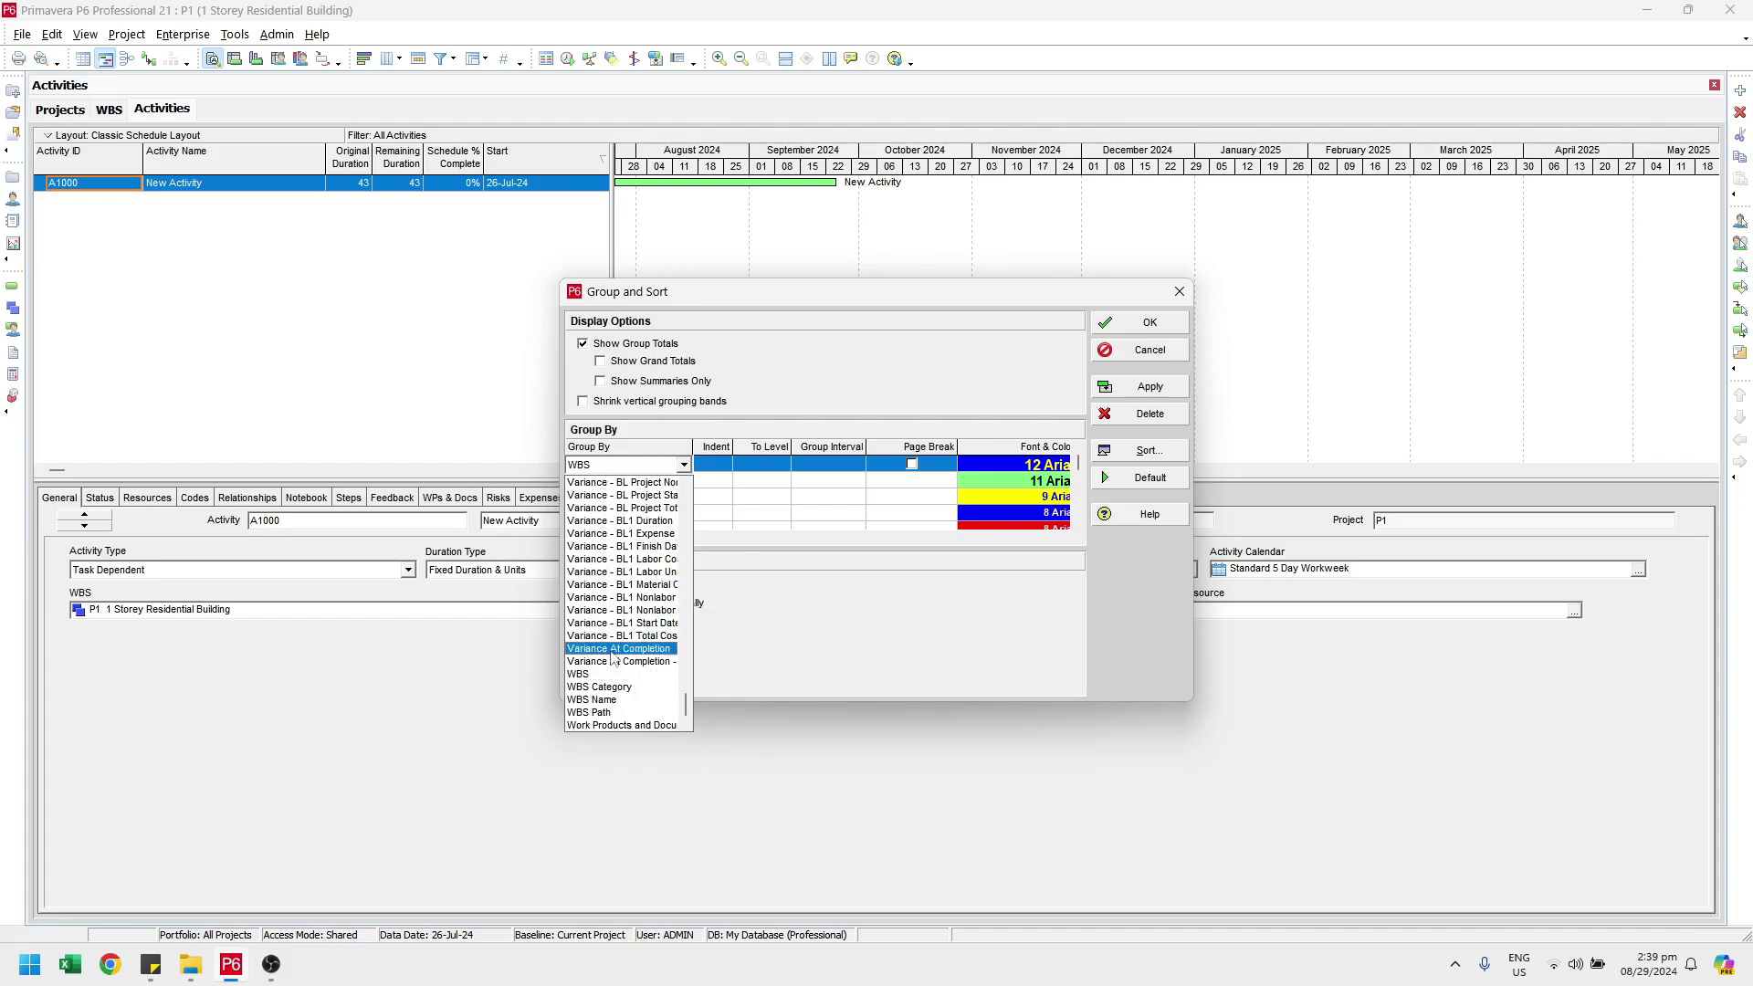
{"action": "left_click", "coordinate": [610, 680]}
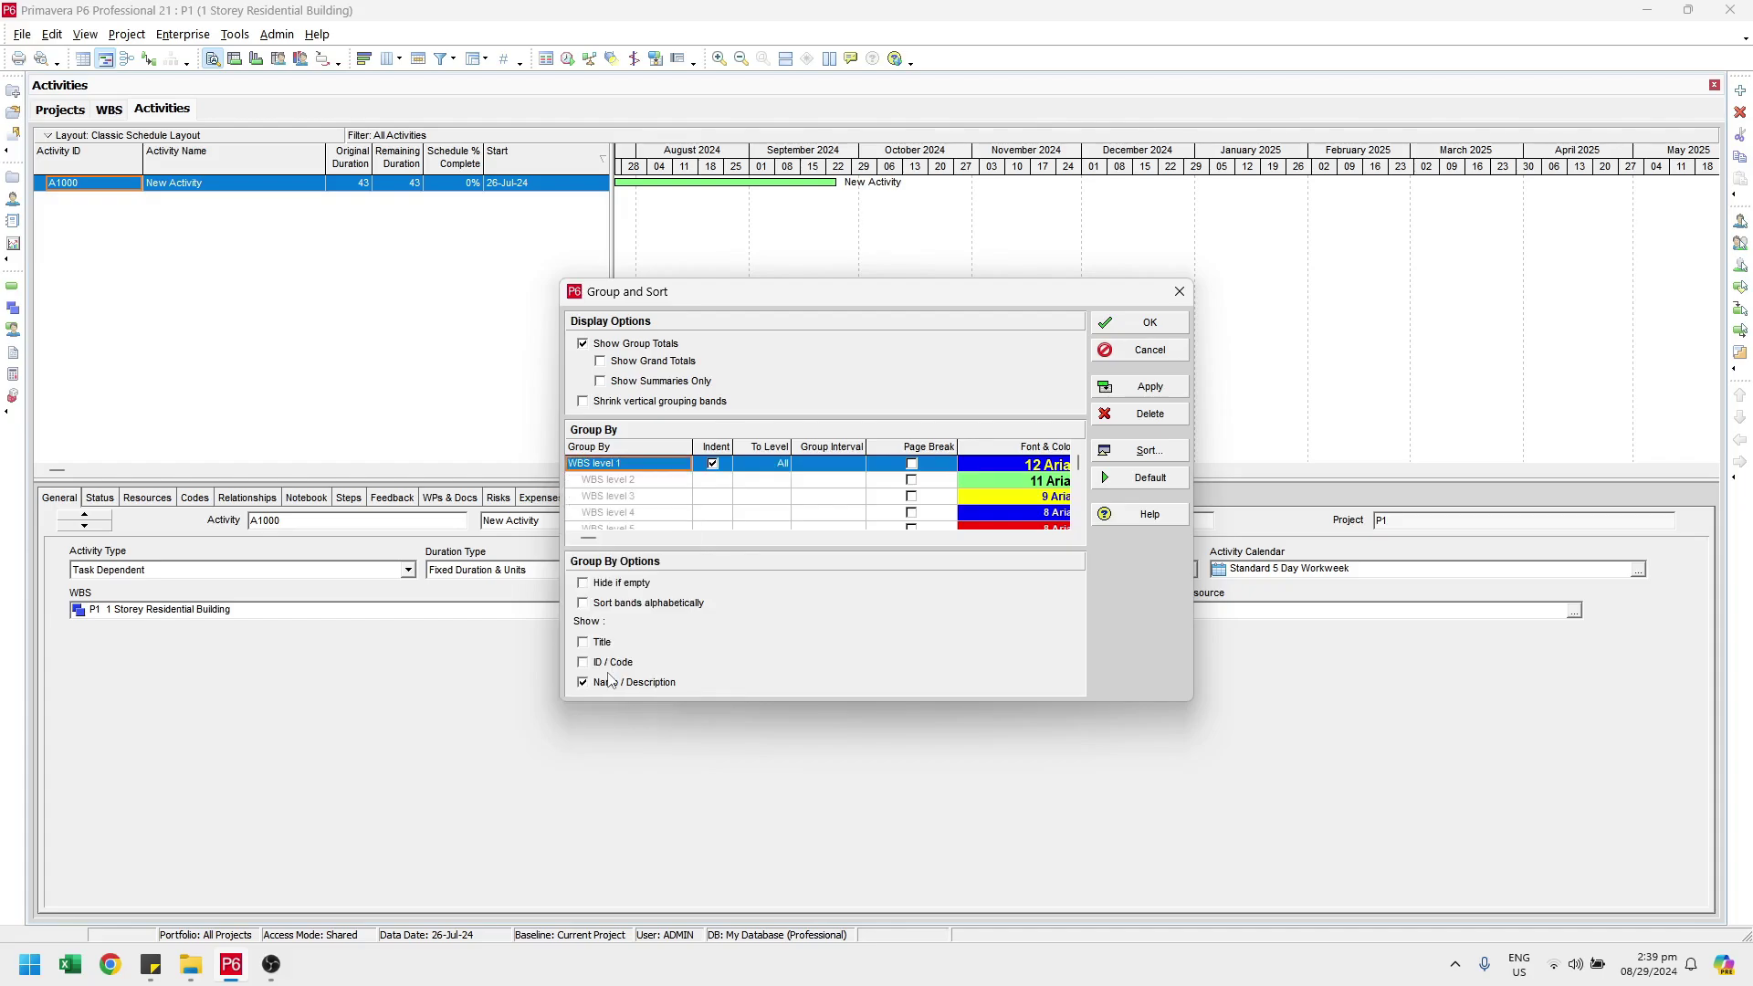
{"action": "left_click", "coordinate": [1114, 387]}
{"action": "left_click", "coordinate": [1124, 324]}
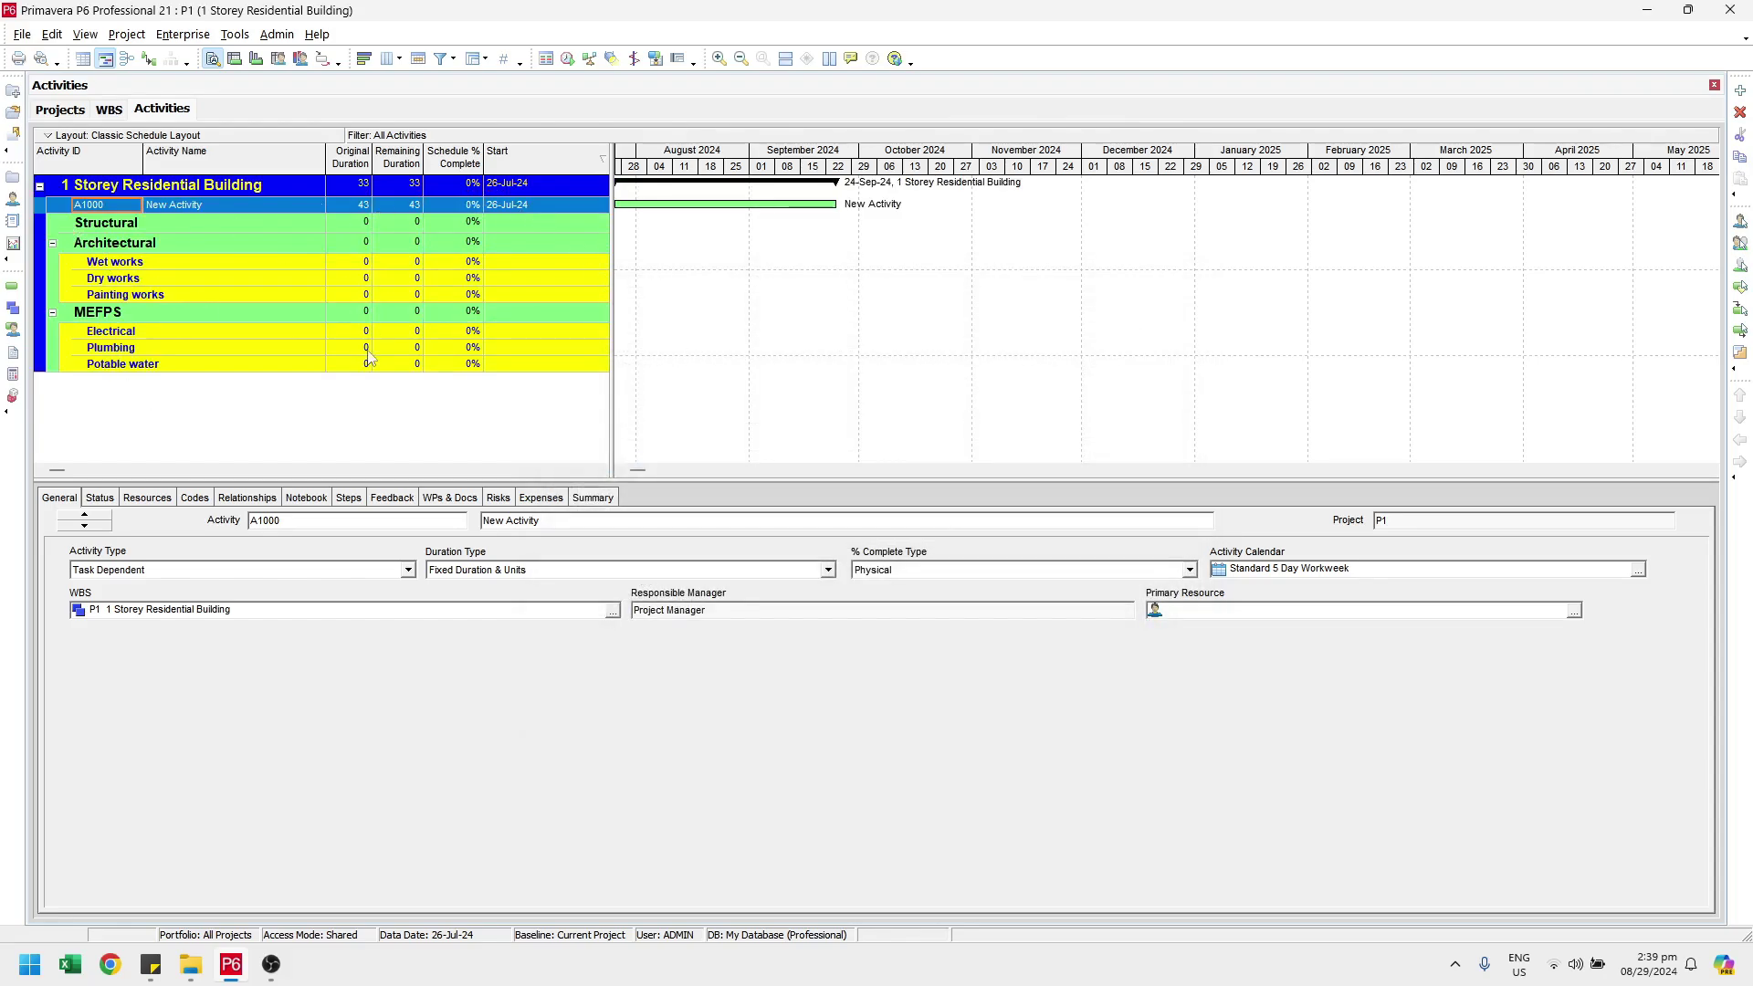
Move the Electrical, Plumbing and Potable water WBS elements from MEFPS to Structural.
{"action": "left_click", "coordinate": [111, 110]}
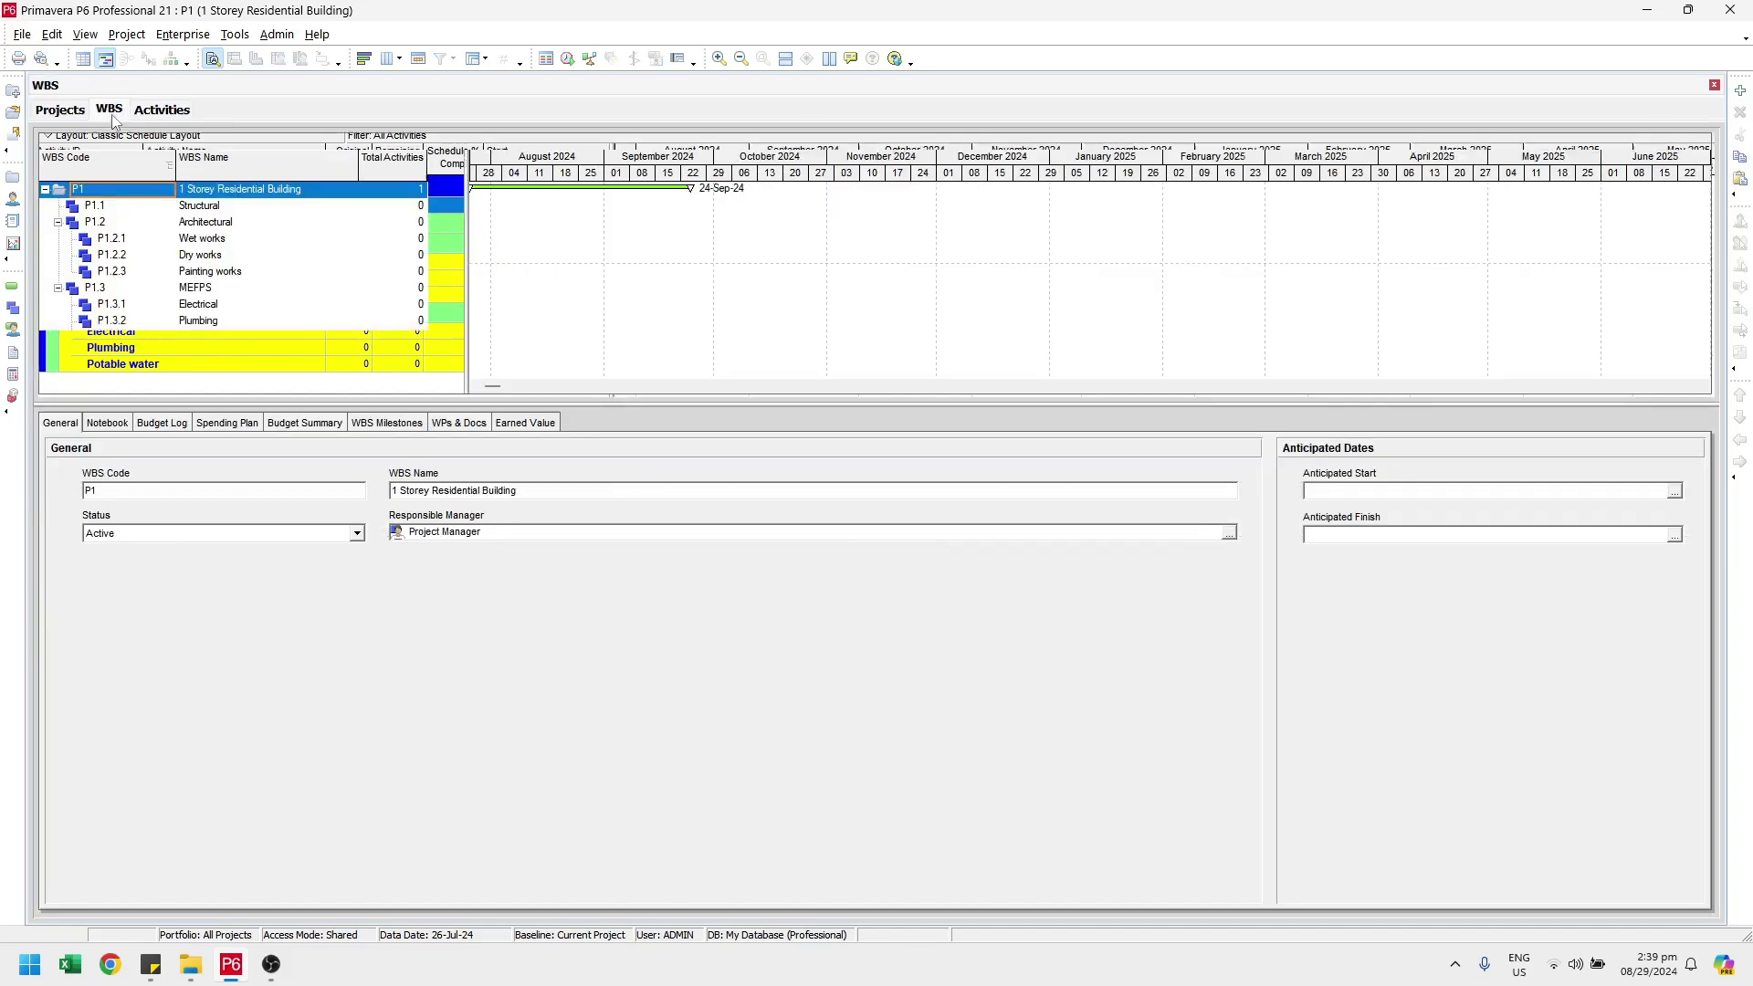
{"action": "left_click", "coordinate": [157, 110]}
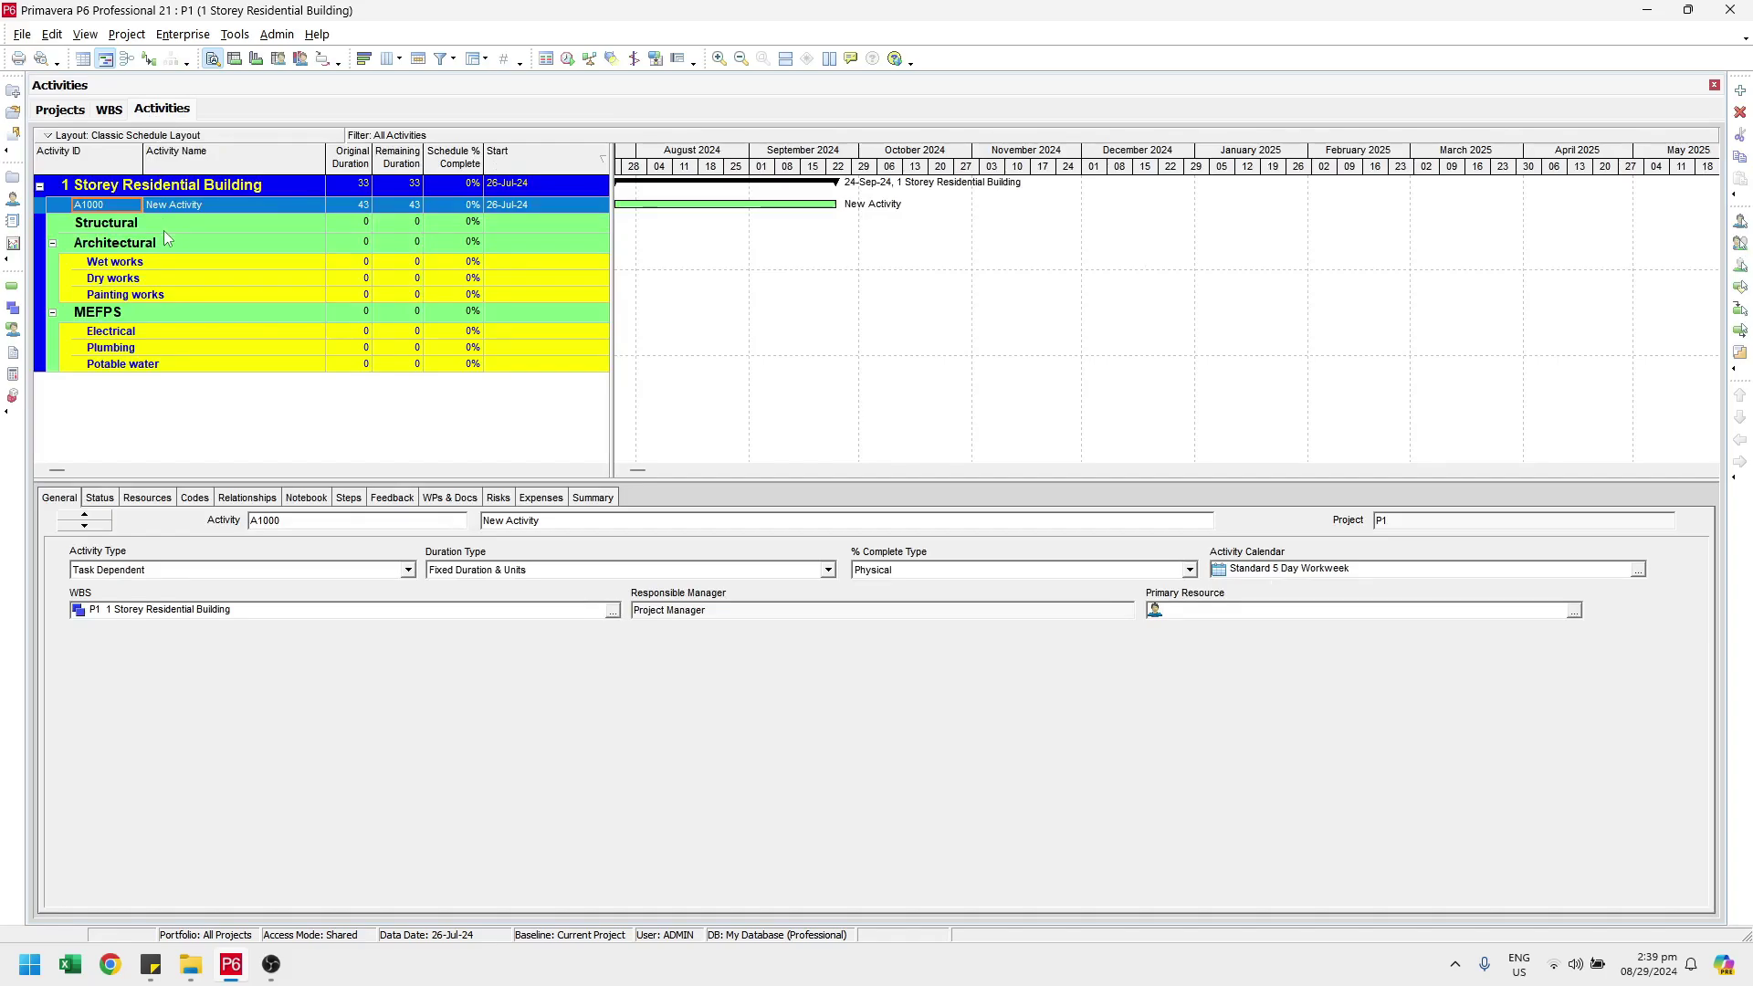
{"action": "left_click", "coordinate": [111, 110]}
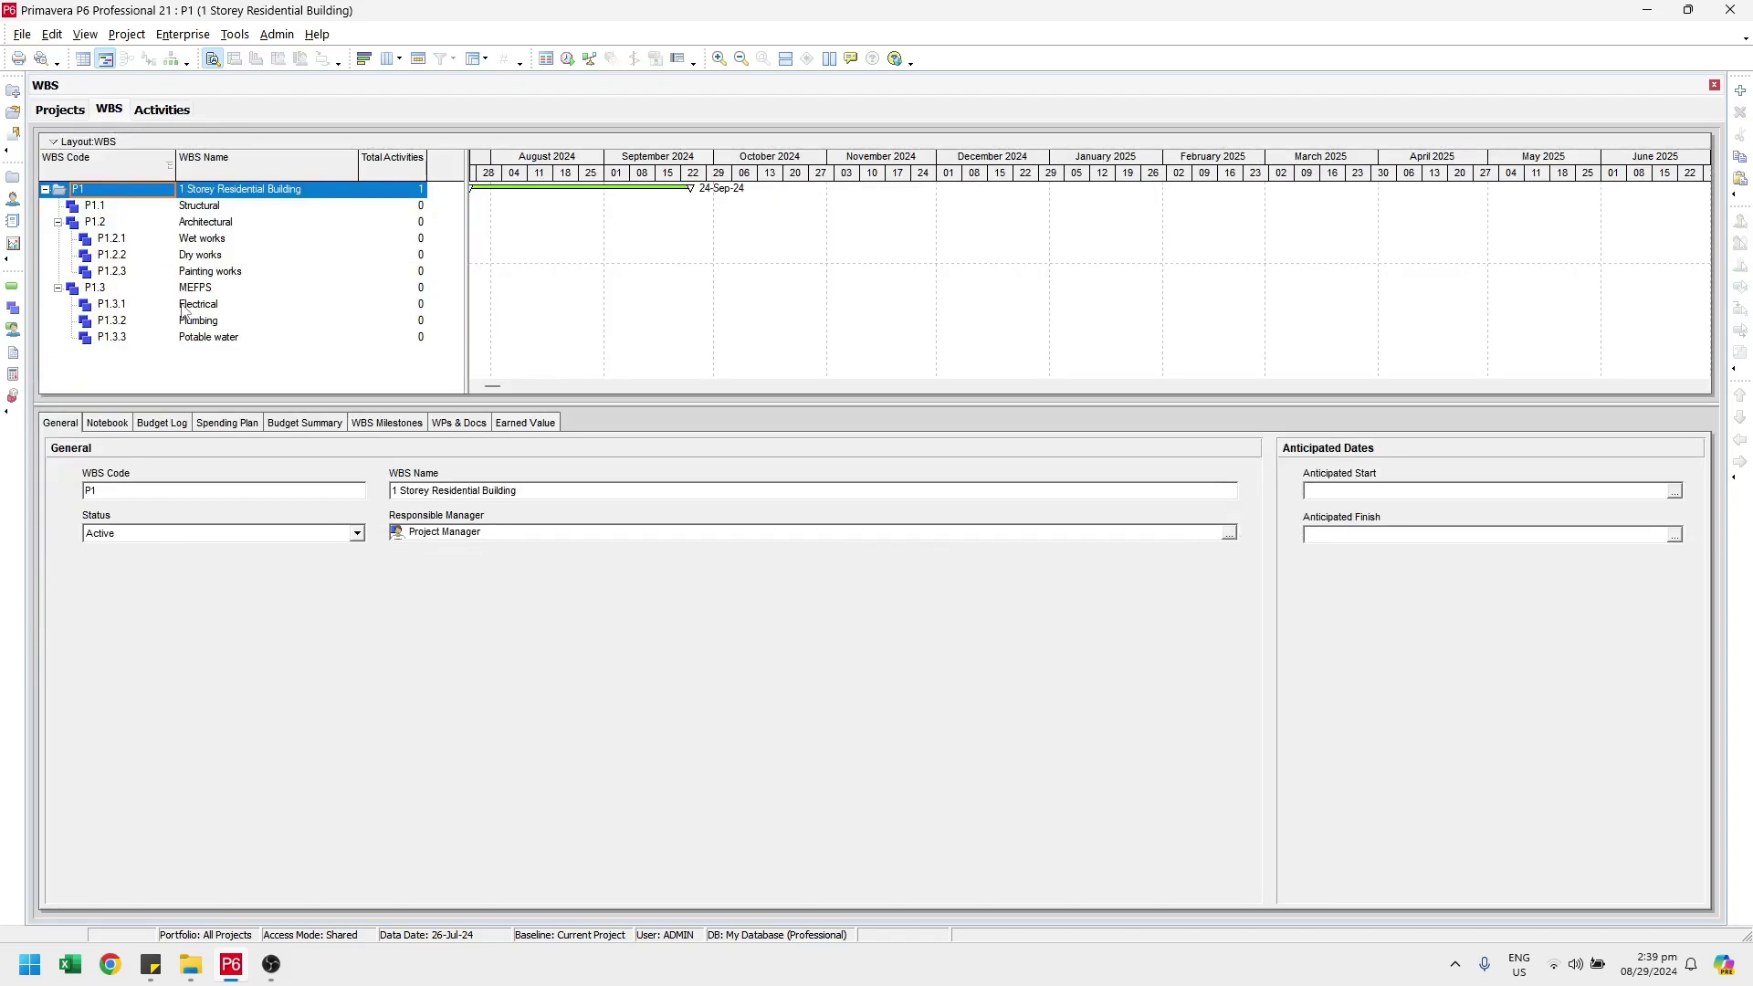
{"action": "left_click", "coordinate": [186, 305]}
{"action": "left_click", "coordinate": [188, 339], "text": "shift"}
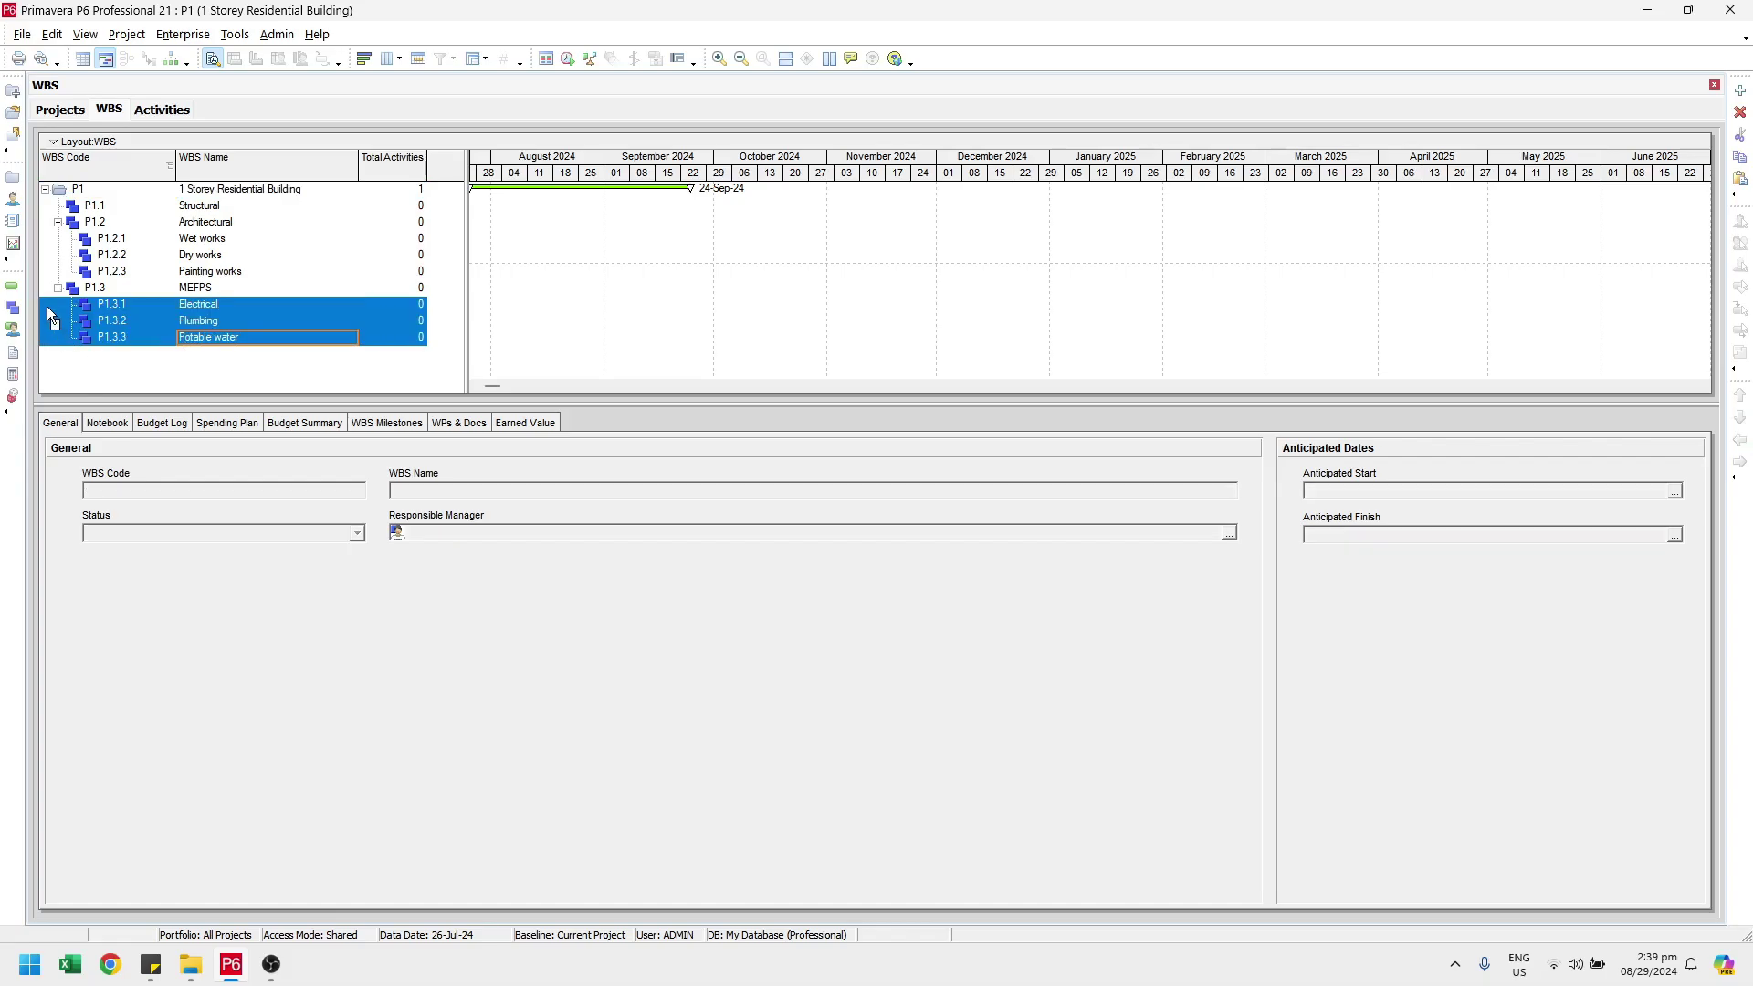
{"action": "left_click_drag", "start_coordinate": [47, 307], "coordinate": [166, 213]}
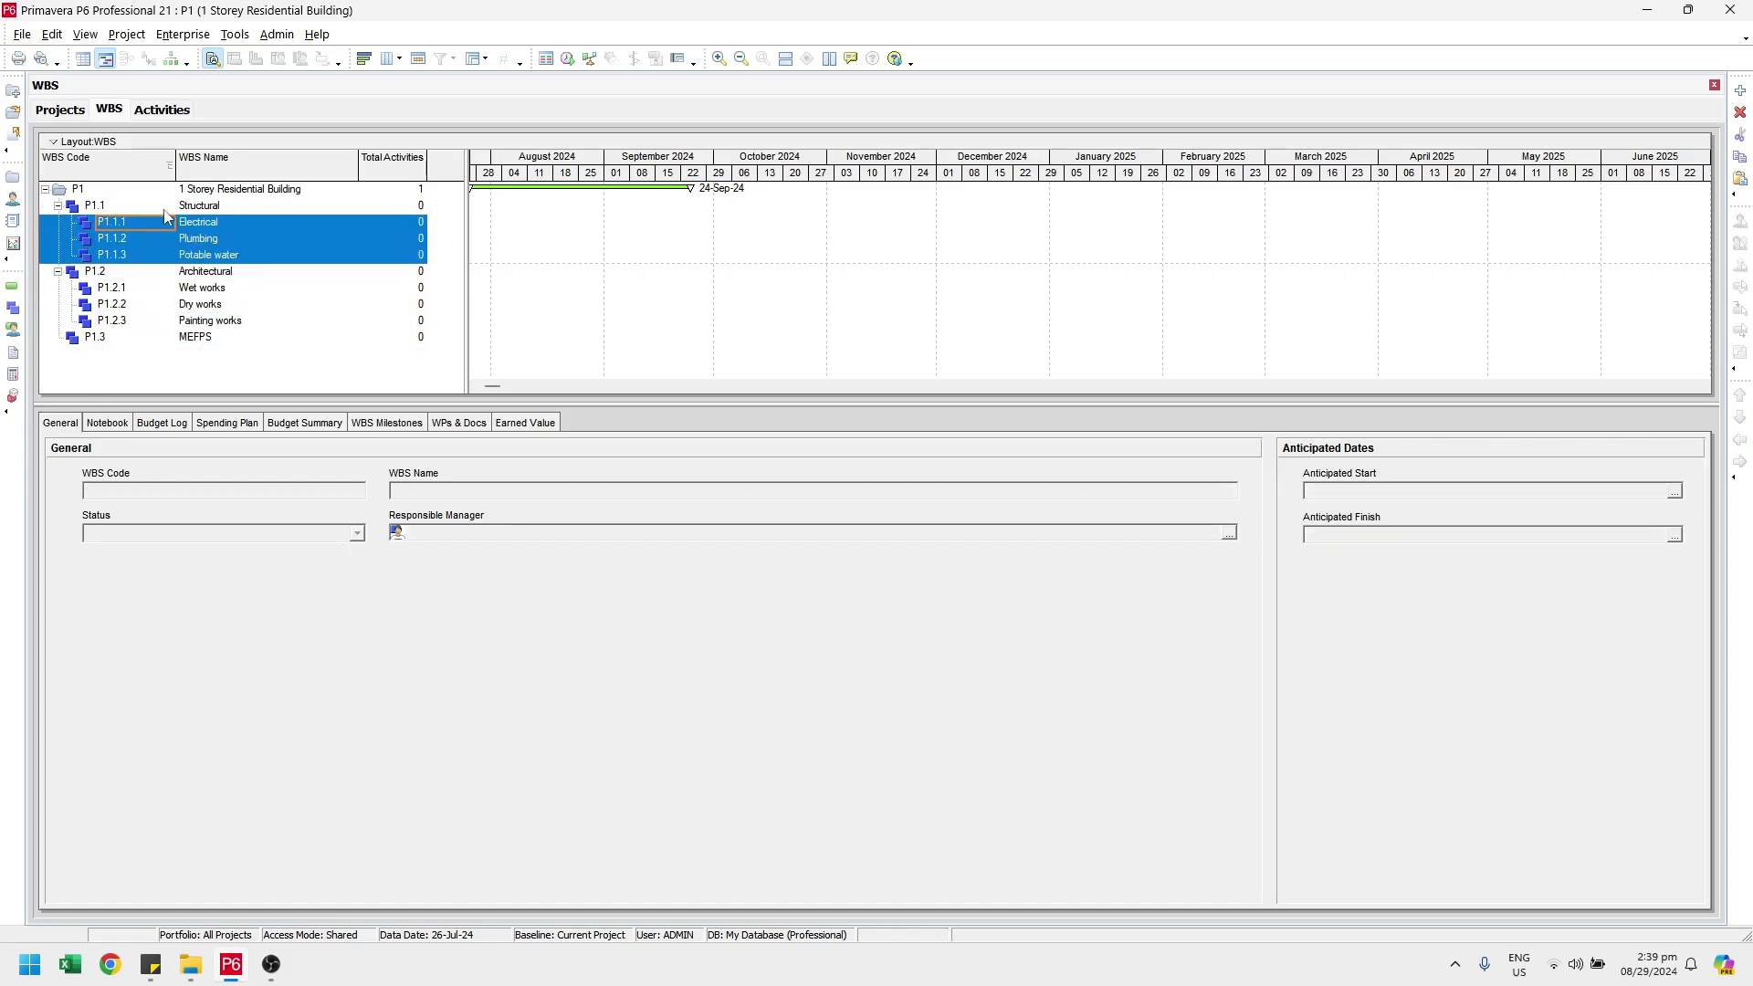
Refresh the activity table so its WBS bands follow the current breakdown structure.
{"action": "left_click", "coordinate": [161, 109]}
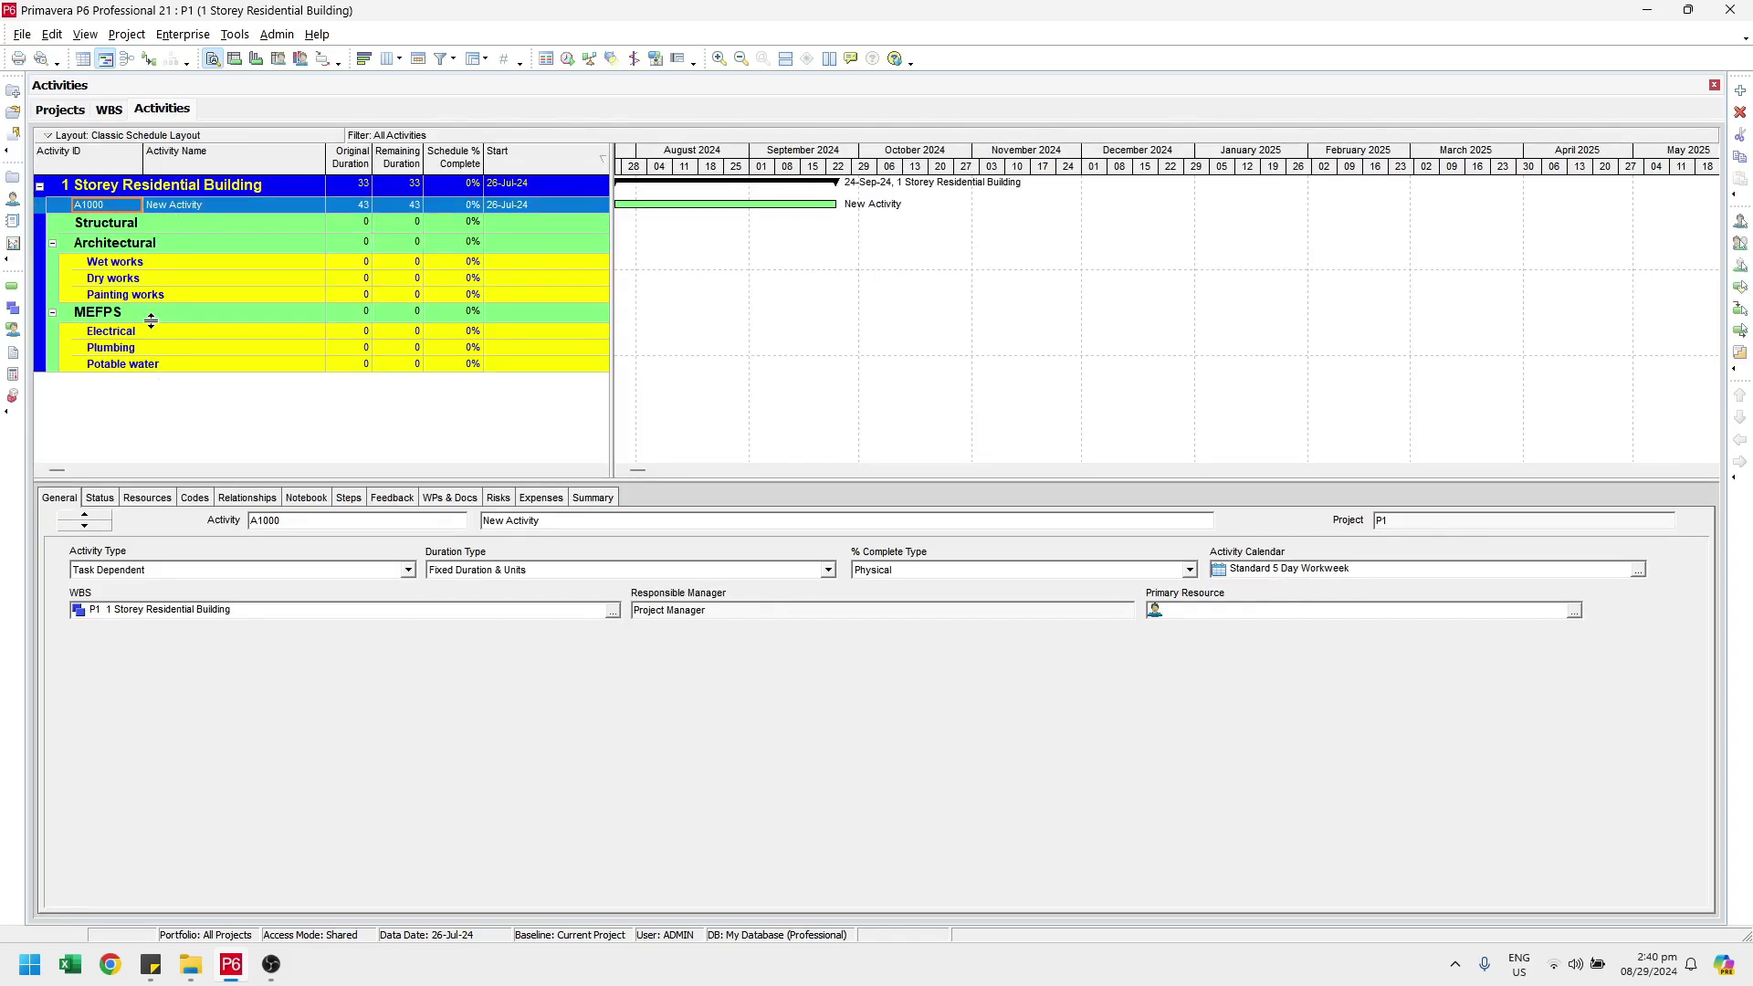
{"action": "key", "text": "F5"}
{"action": "key", "text": "Return"}
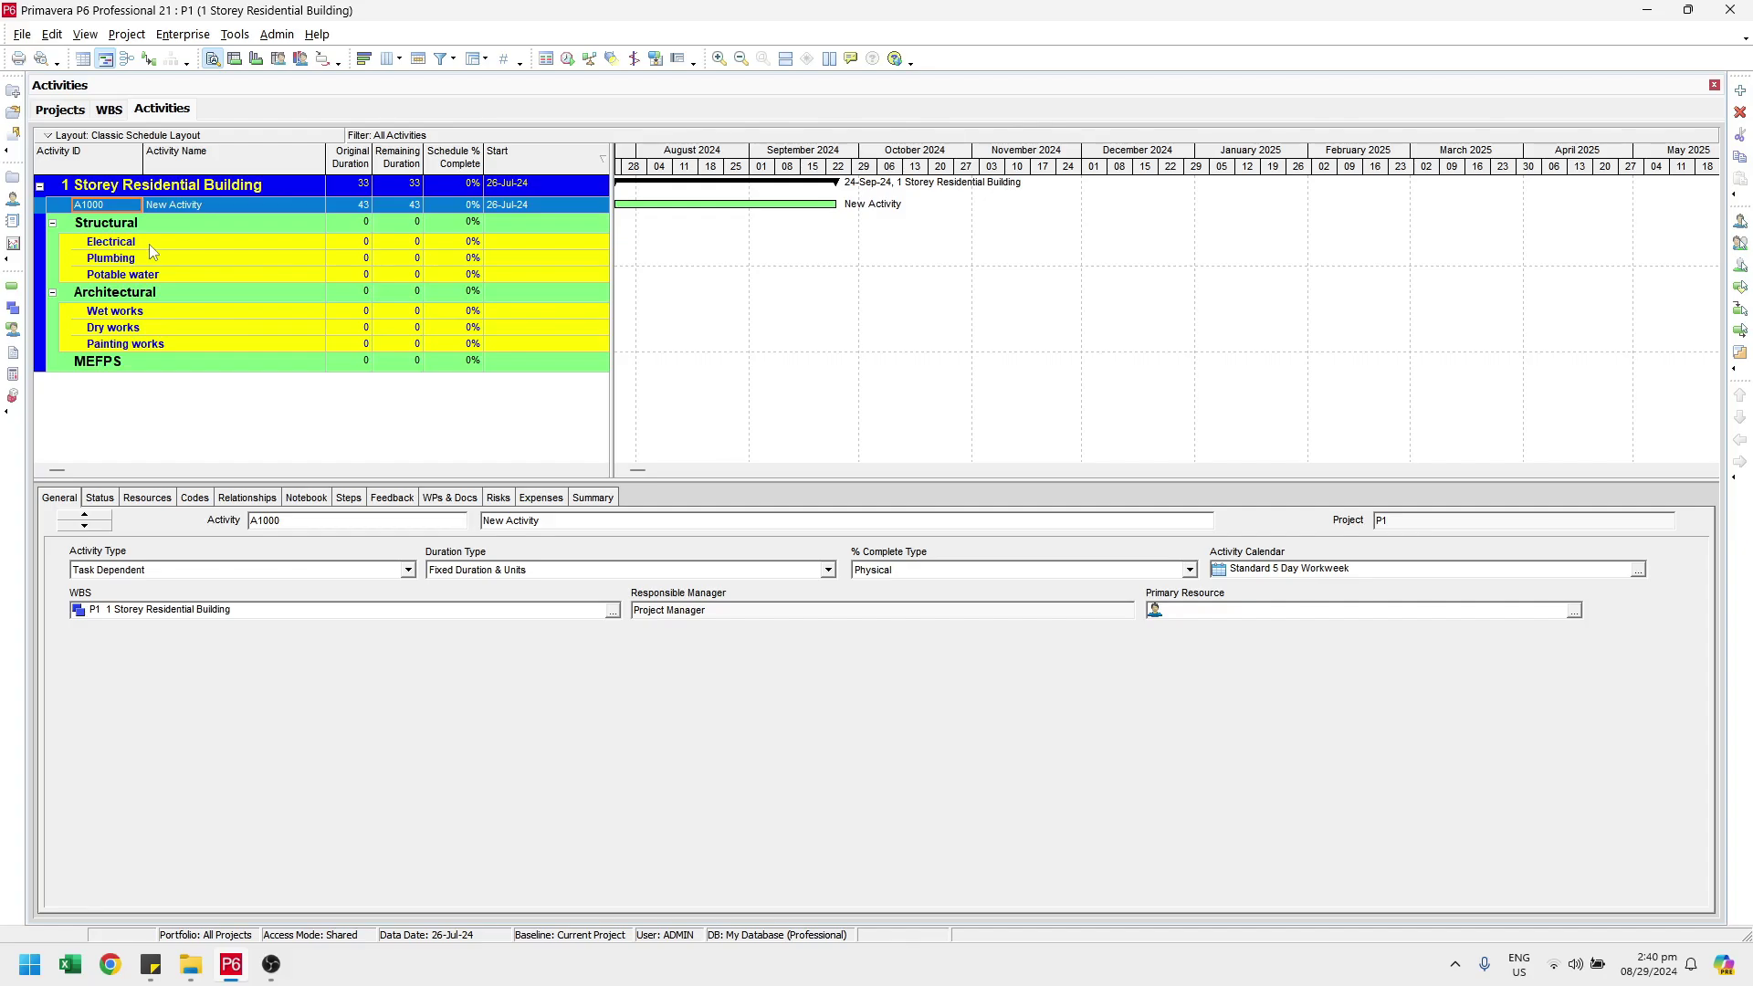
Move Electrical, Plumbing and Potable water from Structural back under MEFPS and return to the activity table.
{"action": "left_click", "coordinate": [114, 111]}
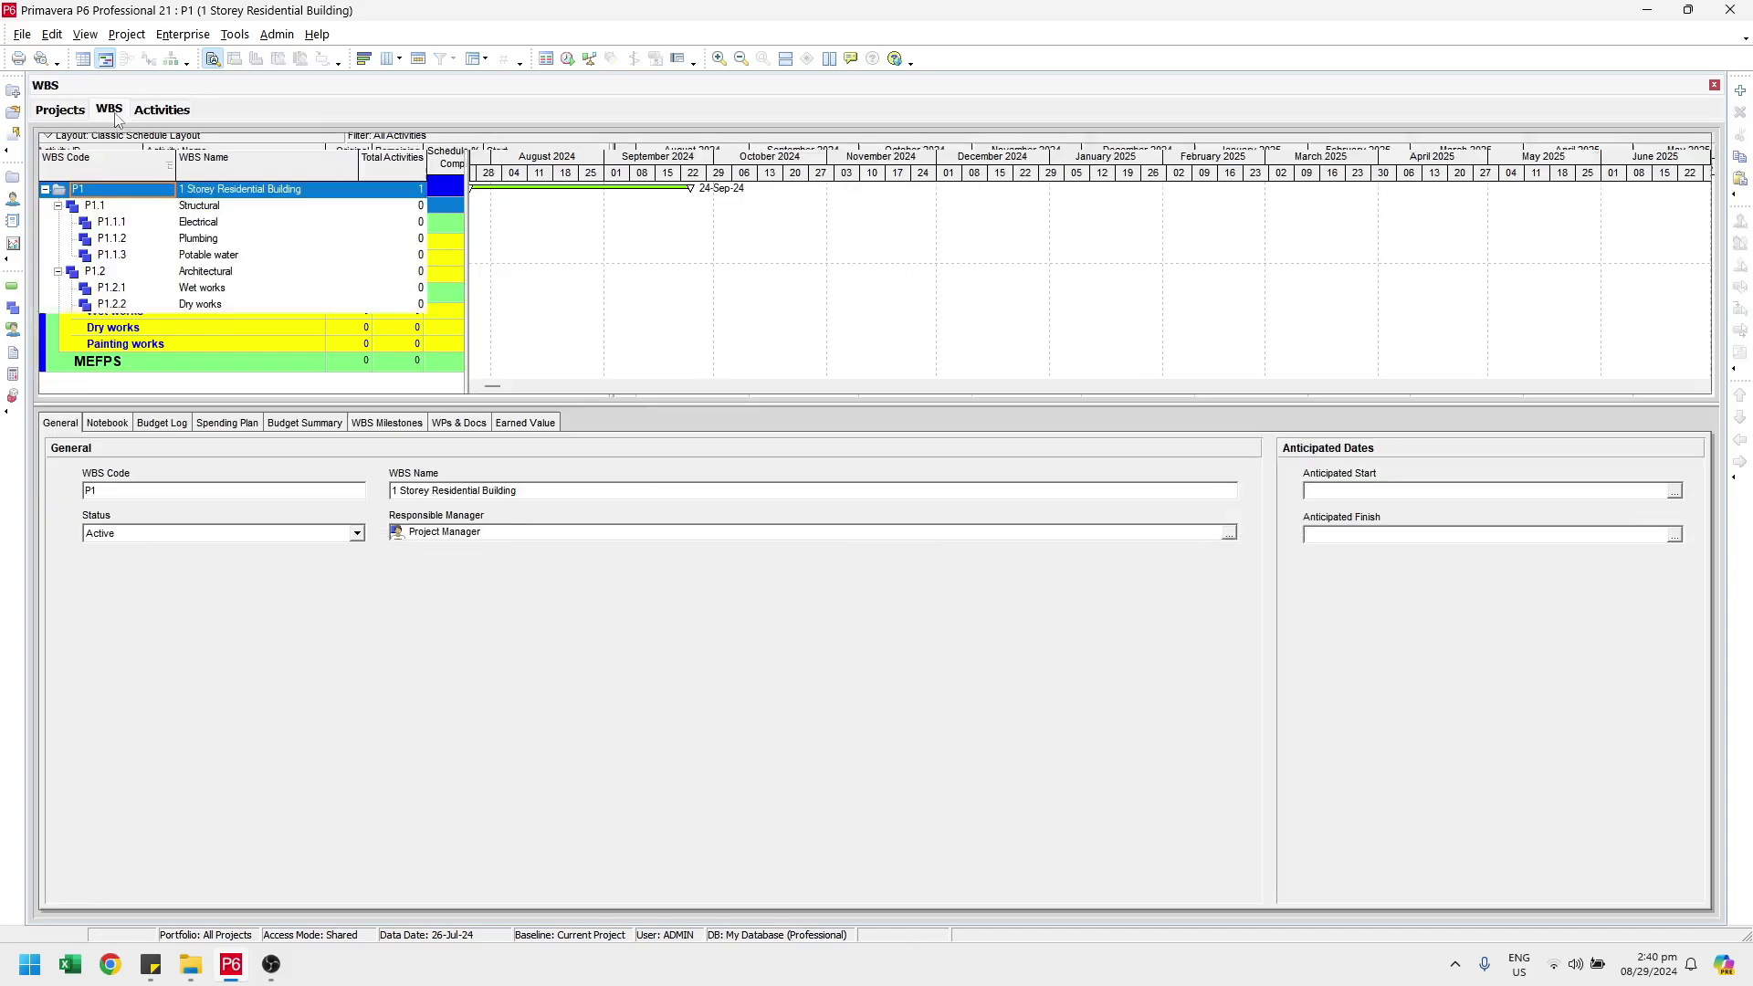
{"action": "left_click", "coordinate": [187, 229]}
{"action": "left_click", "coordinate": [198, 255], "text": "shift"}
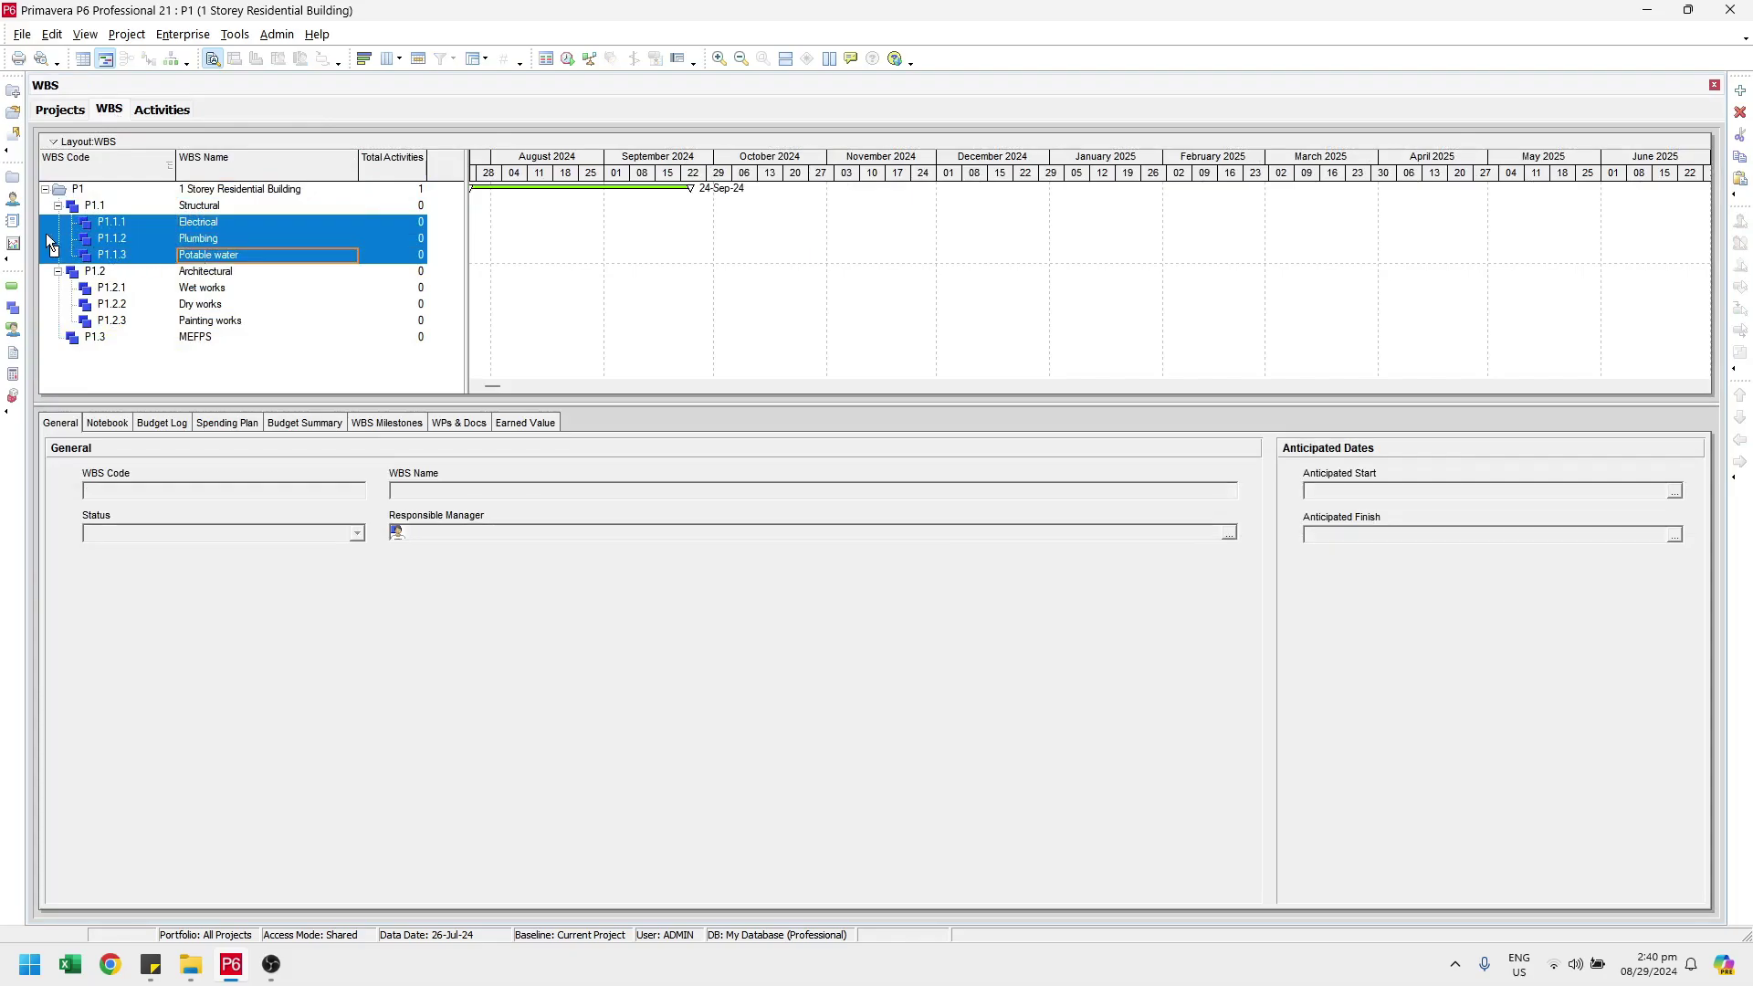
{"action": "left_click_drag", "start_coordinate": [40, 228], "coordinate": [130, 334]}
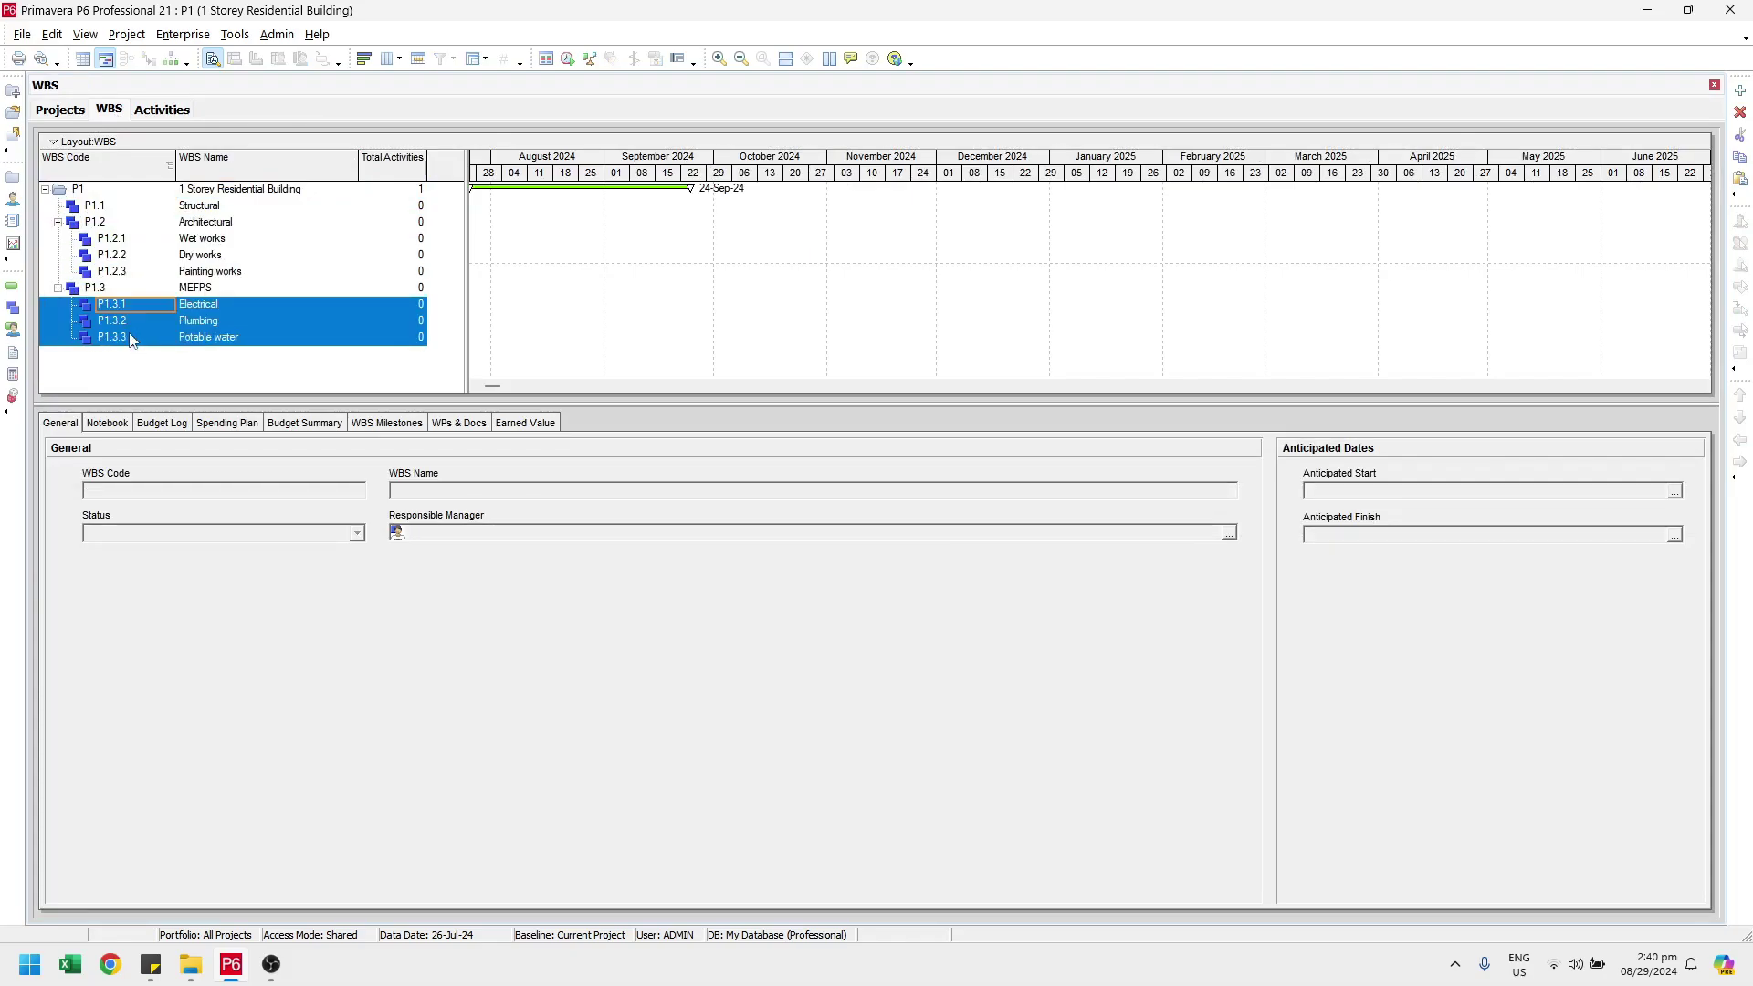
{"action": "left_click", "coordinate": [158, 112]}
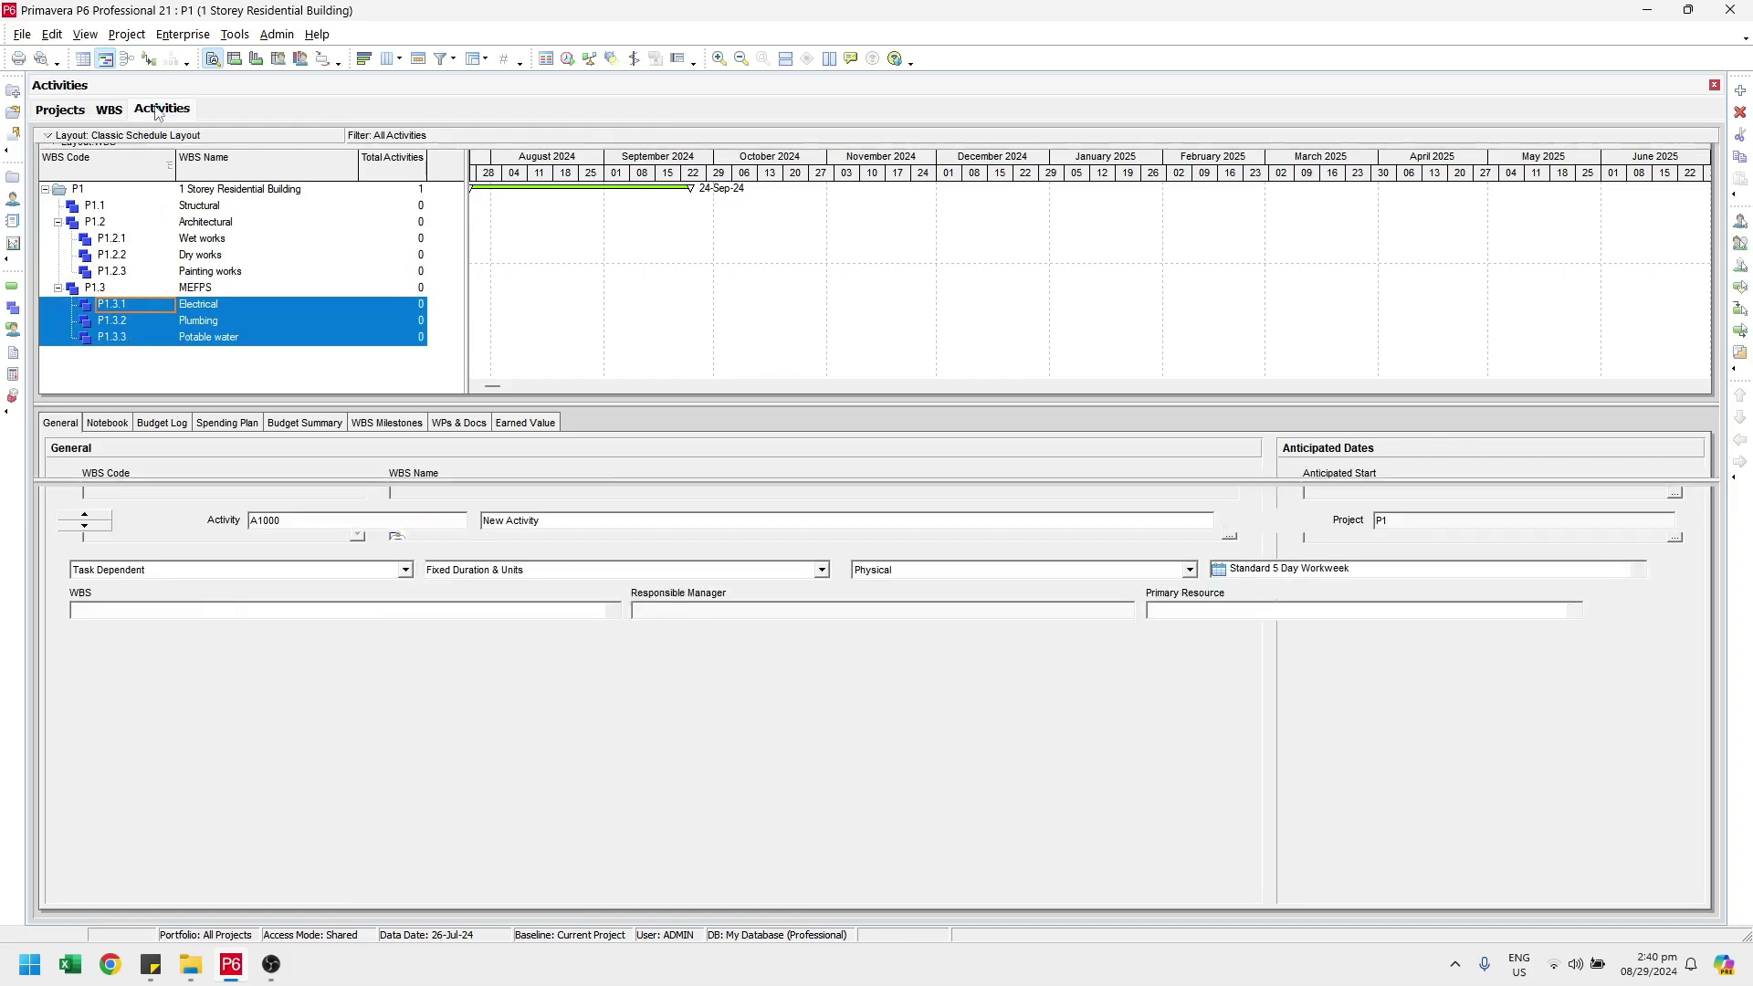